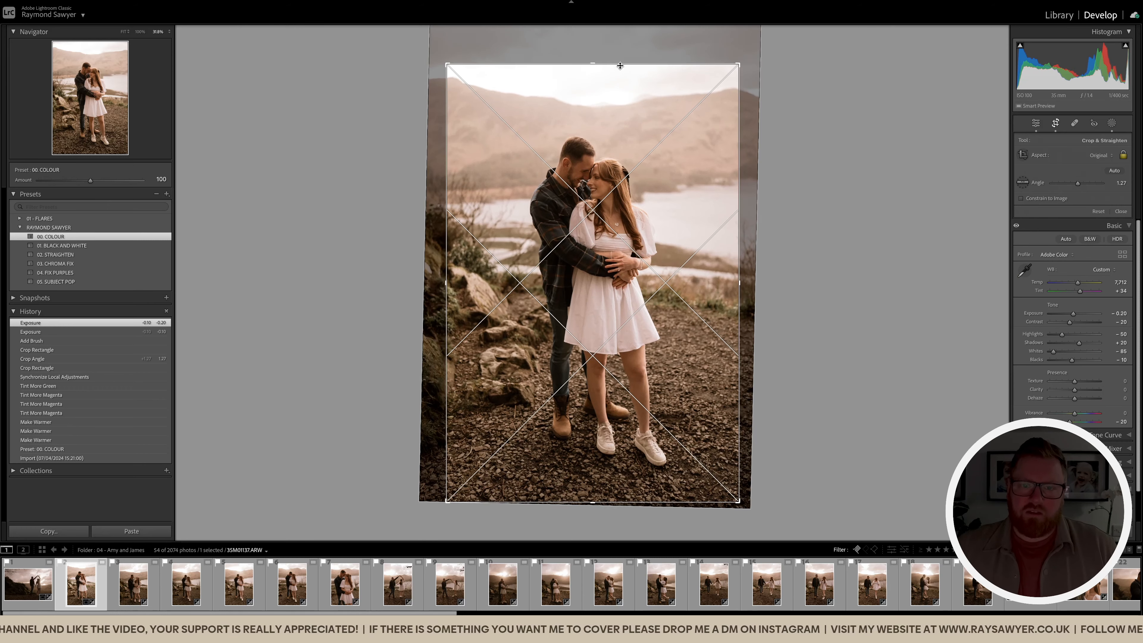
# Step: Finish the crop on the second photo and paste the settings onto the next portrait of the couple
pyautogui.press('r')
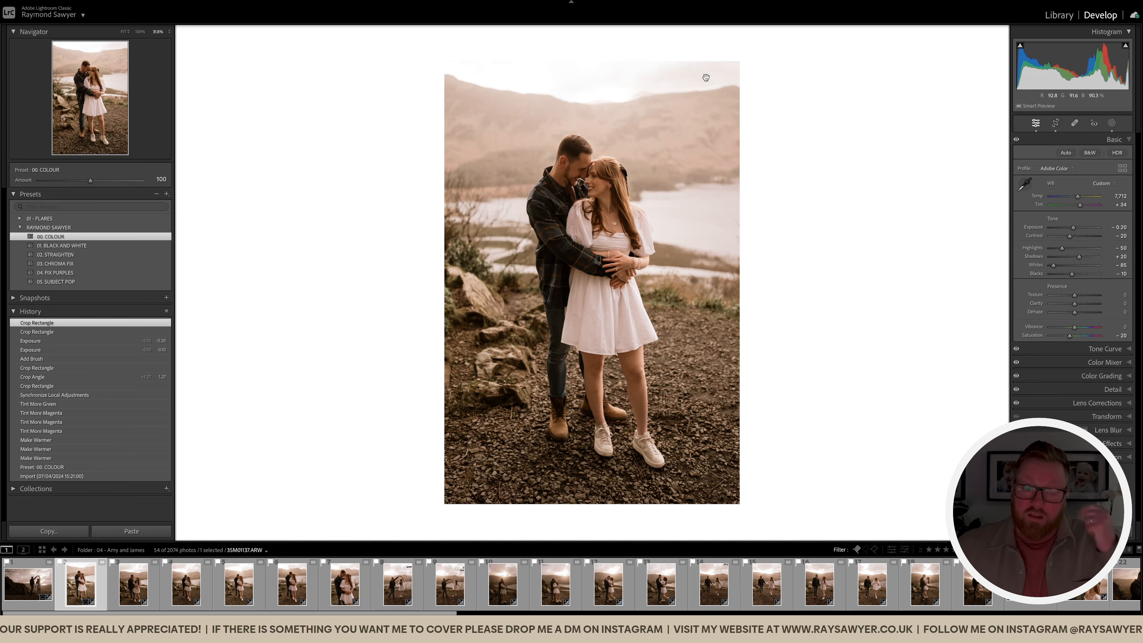
pyautogui.press('Right')
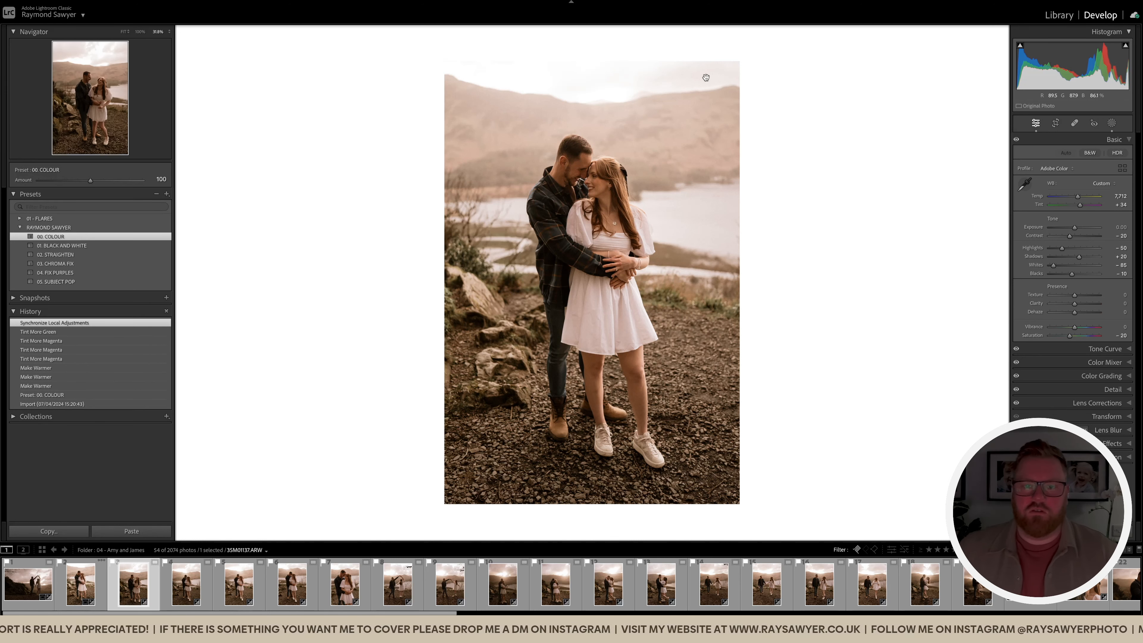
pyautogui.press('super+shift+v')
# Step: Crop the third photo tighter around the couple and set its exposure to 0.00
pyautogui.press('r')
pyautogui.moveTo(426, 32); pyautogui.dragTo(460, 84)
pyautogui.press('Return')
pyautogui.press('=')
pyautogui.press('=')
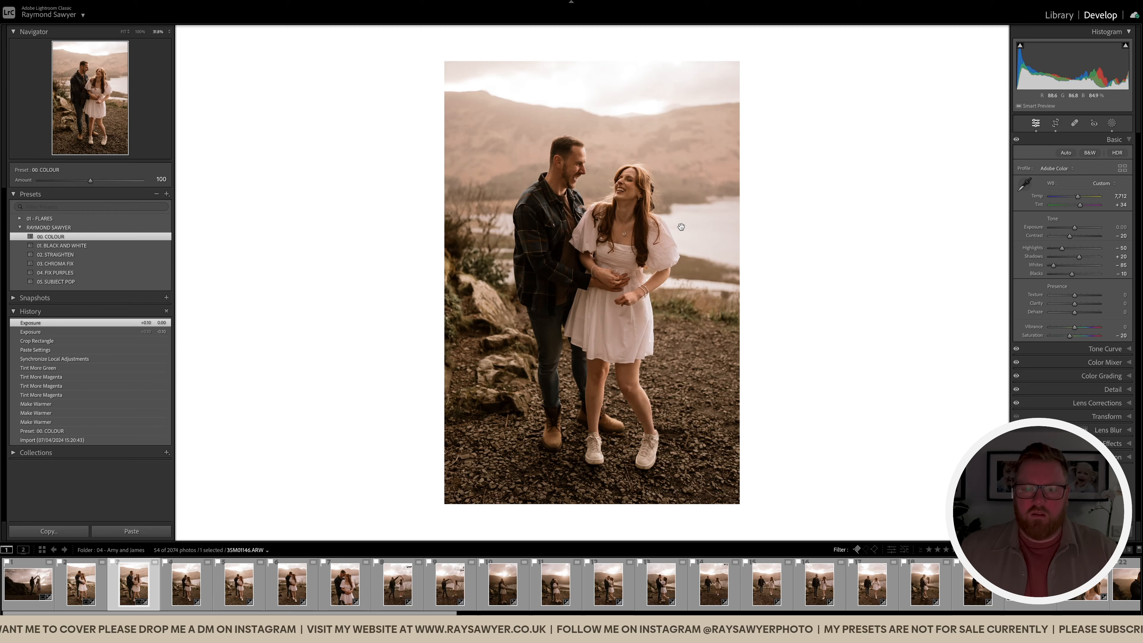
# Step: Compare the edited third photo with its unedited original
pyautogui.click(678, 233)
pyautogui.press('\\')
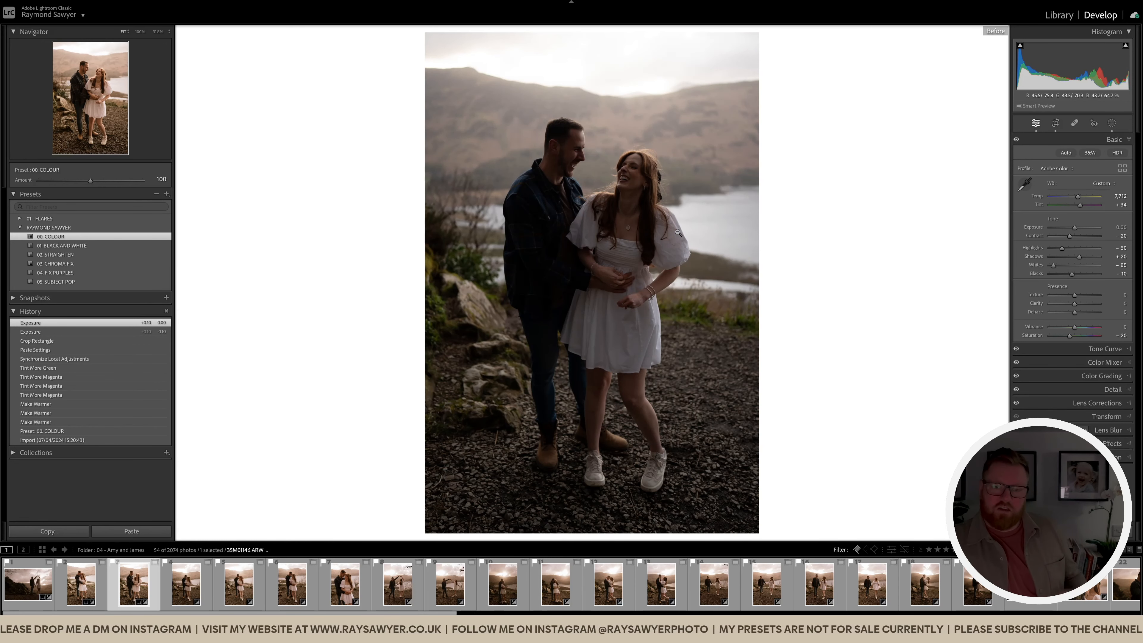
# Step: Paste the settings onto the fourth photo and adjust its crop
pyautogui.press('Right')
pyautogui.press('super+shift+v')
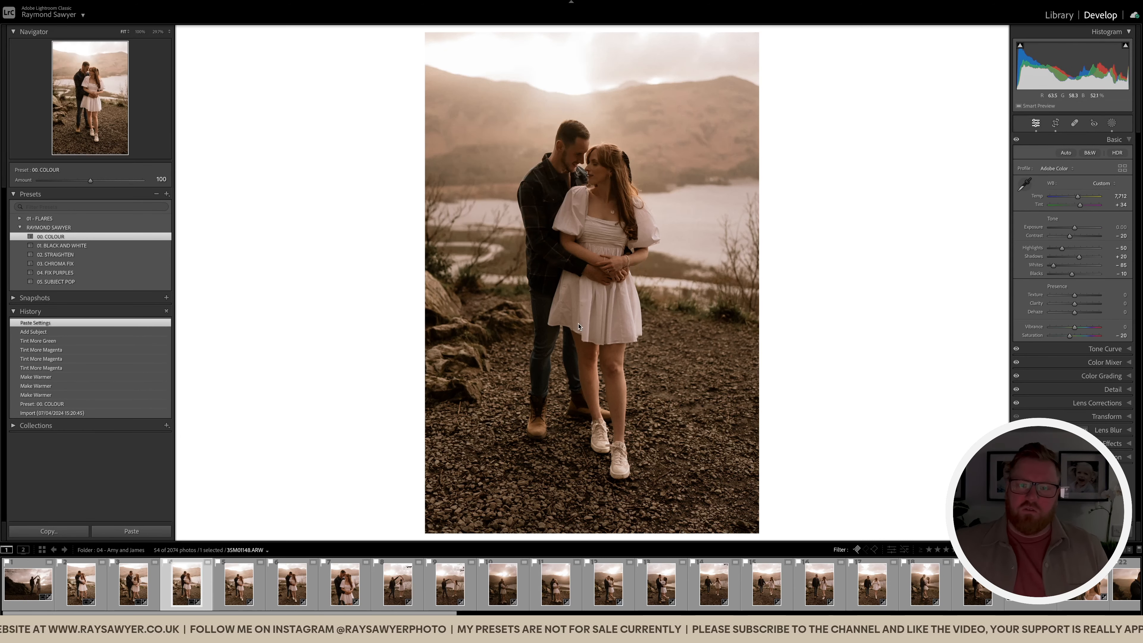
pyautogui.press('r')
# Step: Apply the 01. BLACK AND WHITE preset to the fifth photo, reframe its crop and lower its exposure by two increments
pyautogui.press('Right')
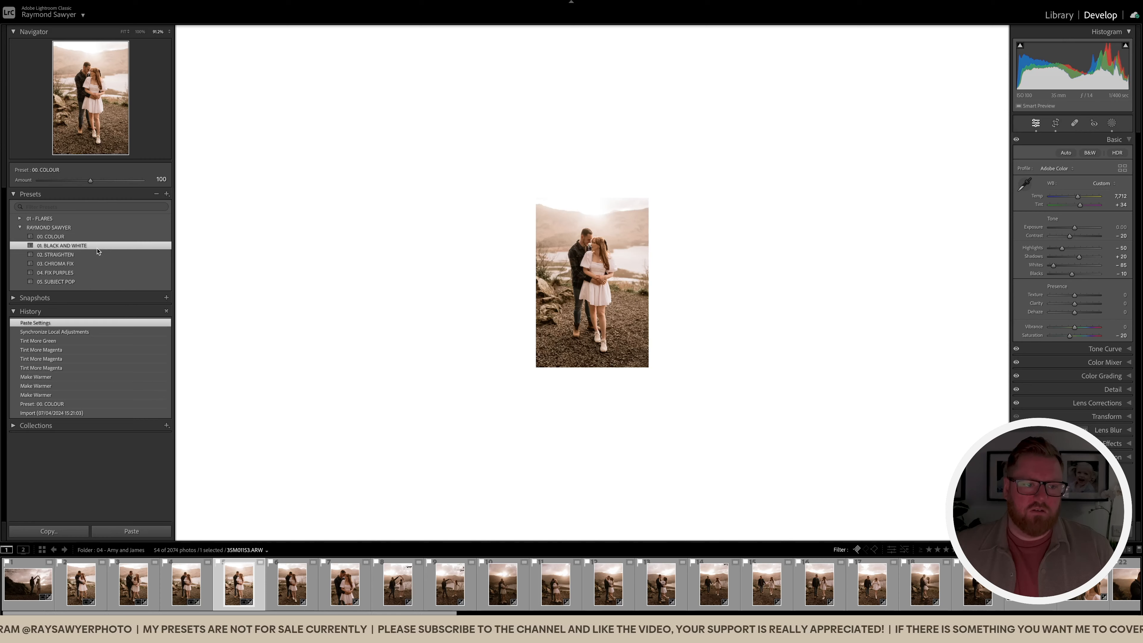
pyautogui.click(92, 246)
pyautogui.moveTo(636, 275); pyautogui.dragTo(639, 277)
pyautogui.press('r')
pyautogui.press('-')
pyautogui.press('-')
# Step: Paste the fourth photo's colour settings onto the sixth photo
pyautogui.press('Right')
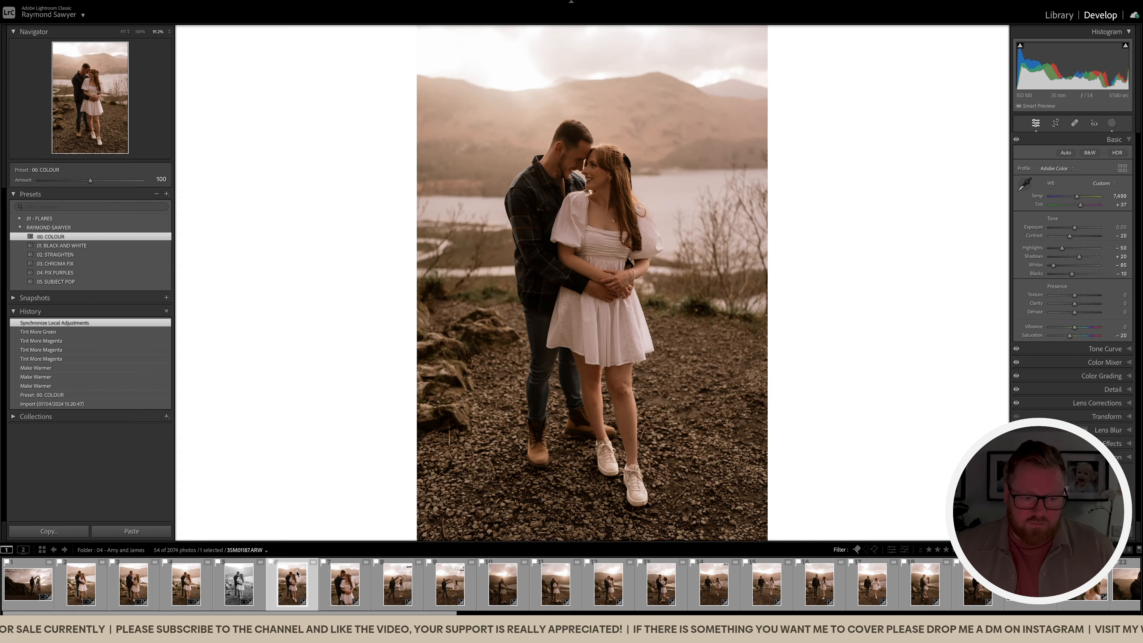
pyautogui.click(187, 585)
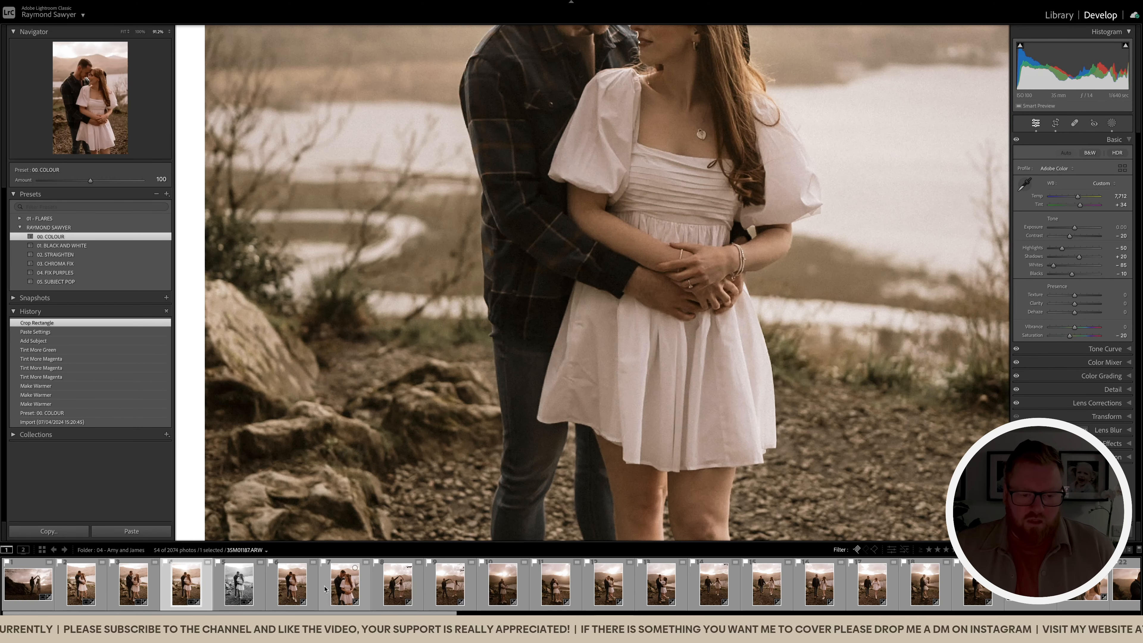
pyautogui.press('z')
pyautogui.click(290, 588)
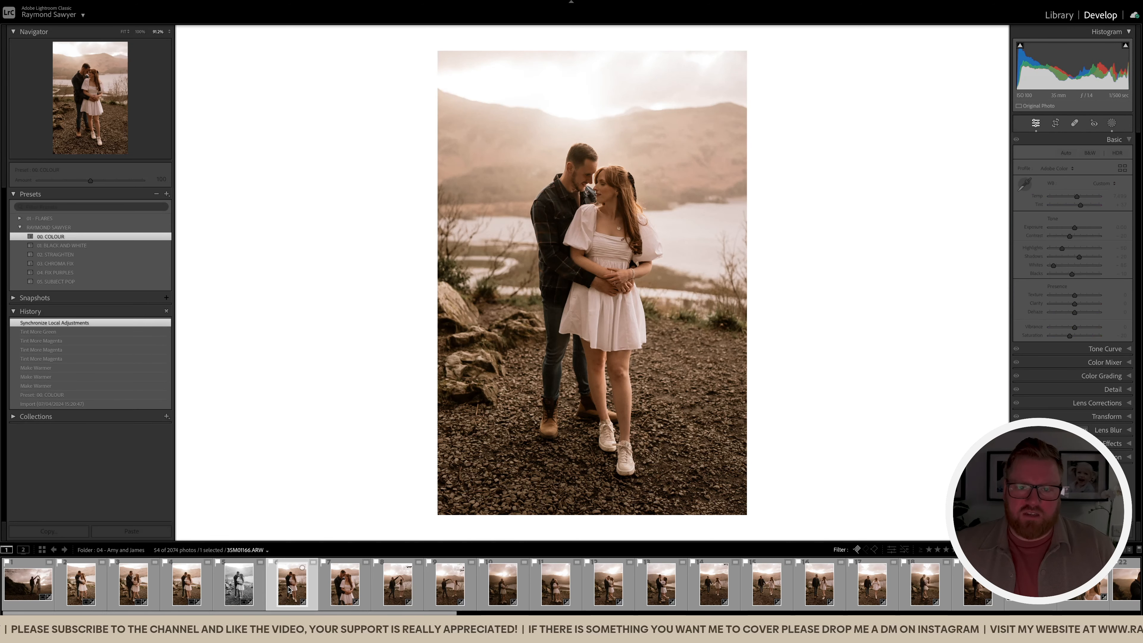
pyautogui.press('super+shift+v')
# Step: Crop the sixth photo closer around the couple and set its exposure to -0.20
pyautogui.press('r')
pyautogui.moveTo(748, 51); pyautogui.dragTo(725, 83)
pyautogui.press('Return')
pyautogui.press('-')
pyautogui.press('-')
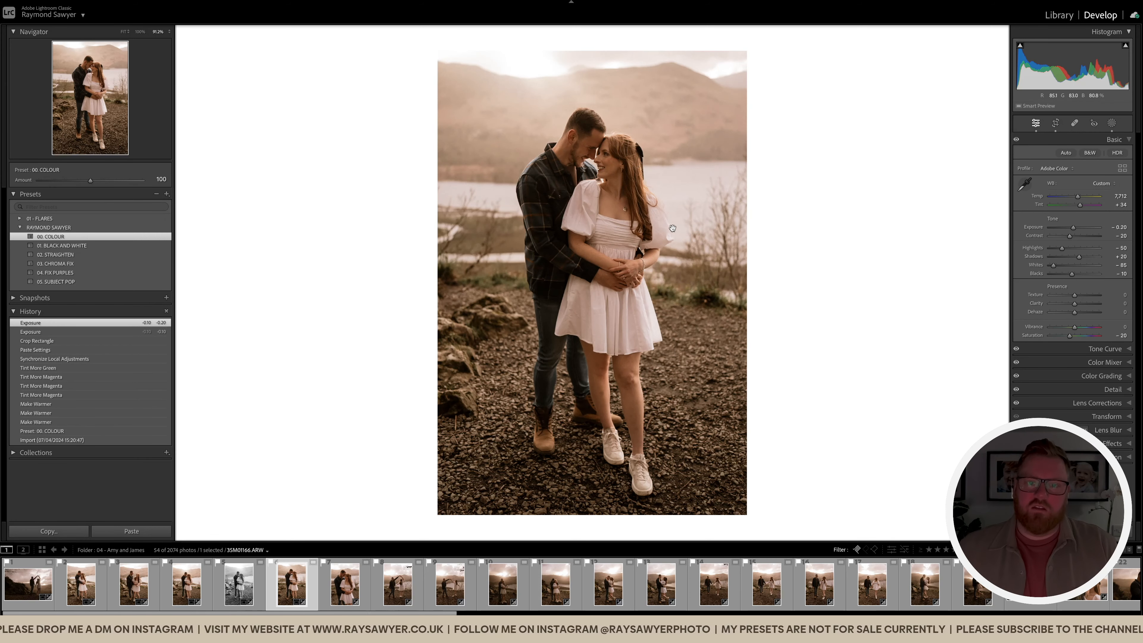
# Step: Convert the close-up portrait in the seventh frame with the 01. BLACK AND WHITE preset
pyautogui.press('Right')
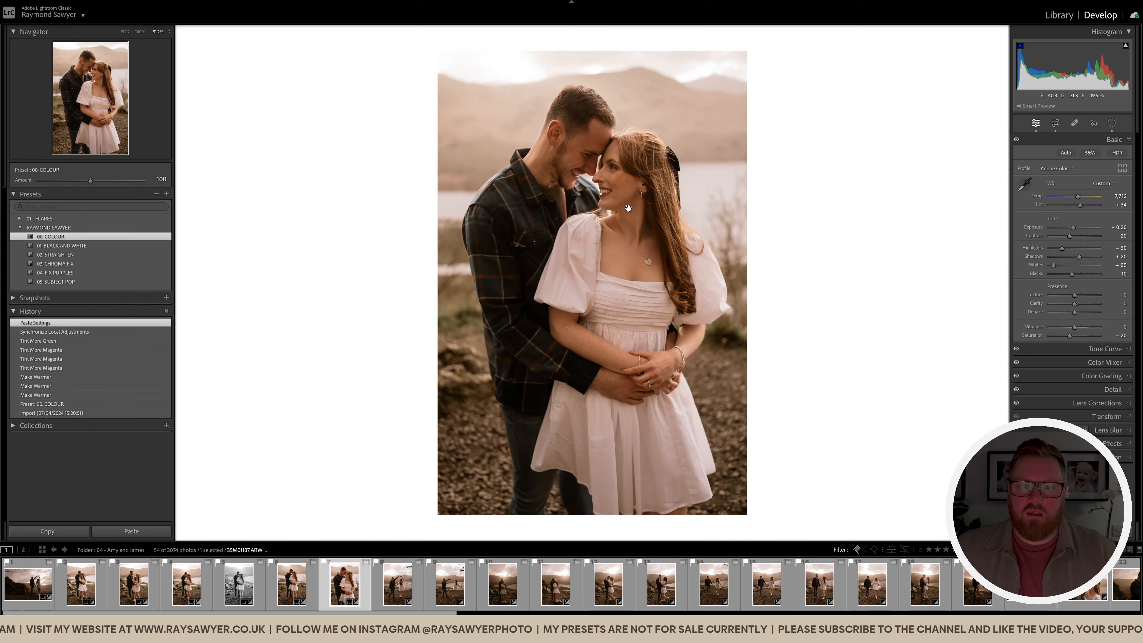
pyautogui.click(62, 246)
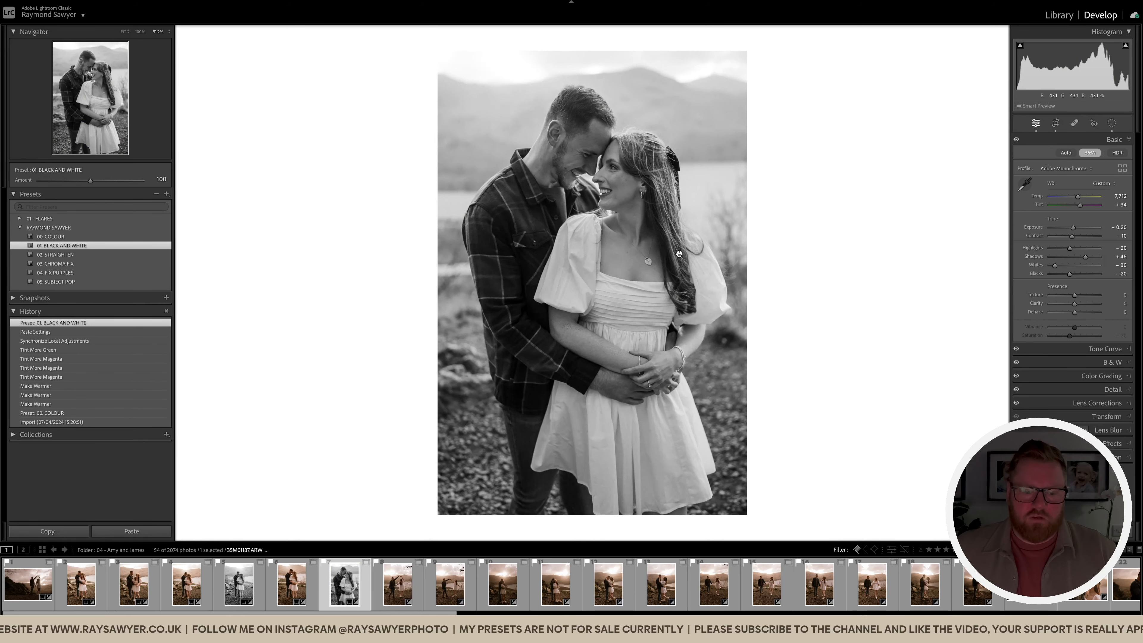
# Step: Paste the black and white settings onto the eighth photo of the couple twirling and set its exposure to -0.50
pyautogui.press('Right')
pyautogui.press('super+alt+v')
pyautogui.press('-')
pyautogui.press('-')
pyautogui.press('-')
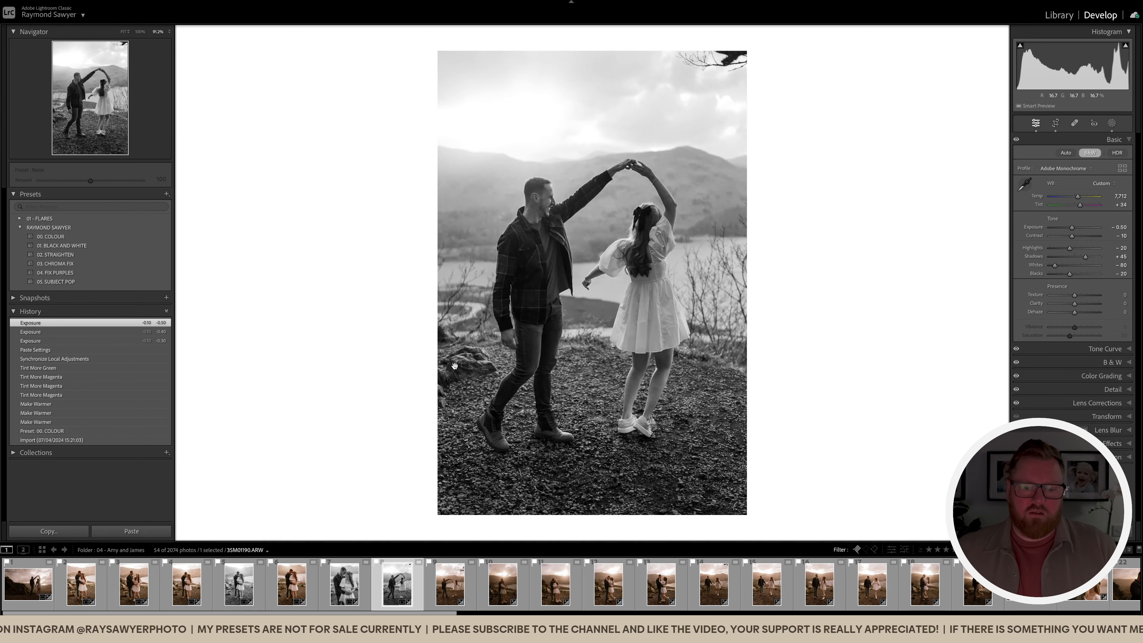
# Step: Paste the sixth photo's colour settings onto the ninth photo of the couple dancing and crop it tighter
pyautogui.click(288, 586)
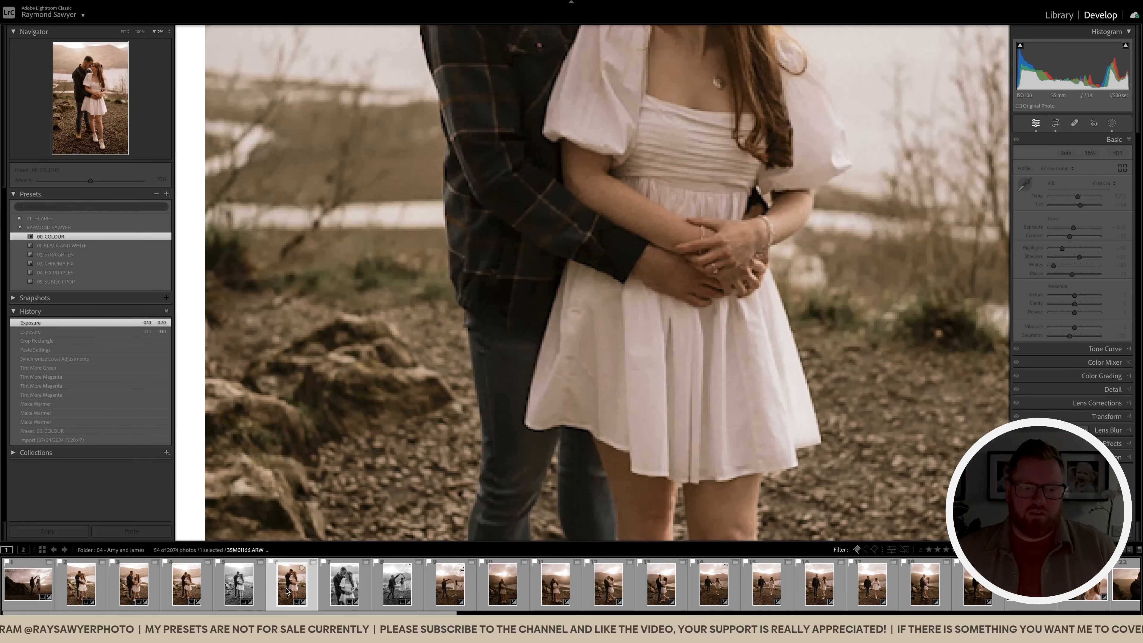
pyautogui.click(450, 584)
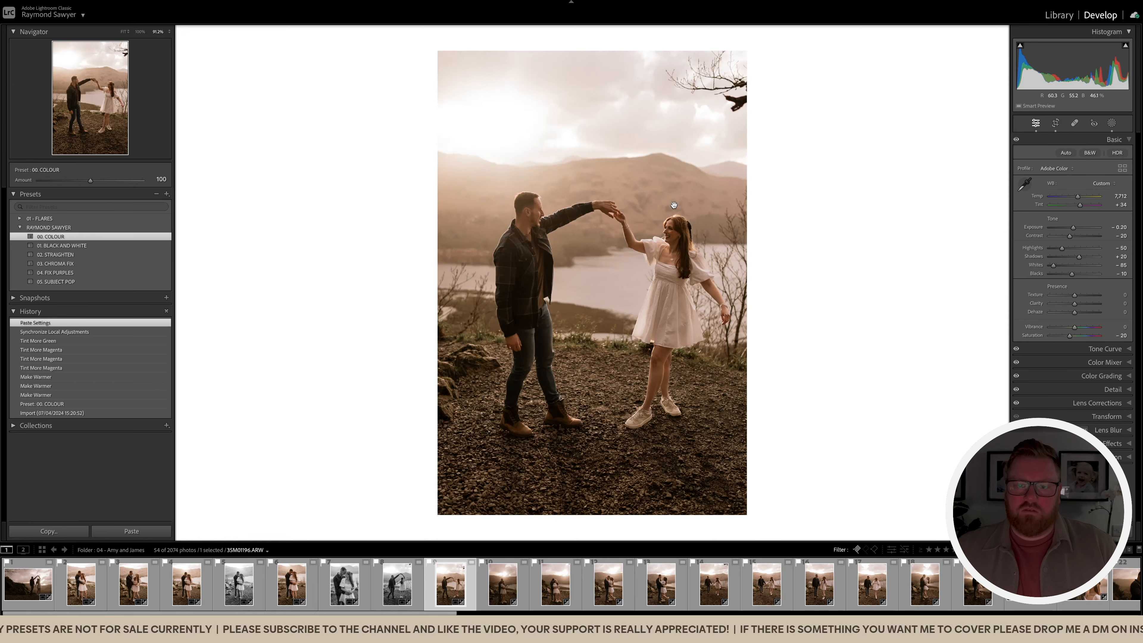
pyautogui.press('r')
pyautogui.moveTo(681, 245); pyautogui.dragTo(676, 242)
pyautogui.moveTo(830, 253); pyautogui.dragTo(829, 252)
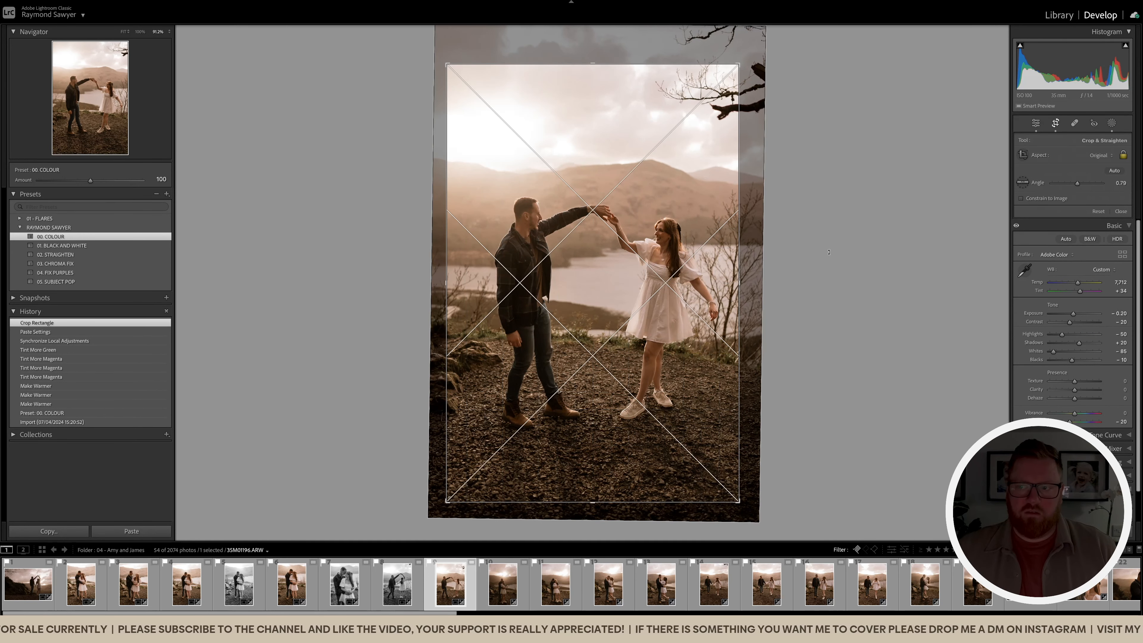
pyautogui.press('Return')
# Step: Apply the LLFx - Leica 50mm - 5A flare preset to the dancing photo
pyautogui.click(20, 219)
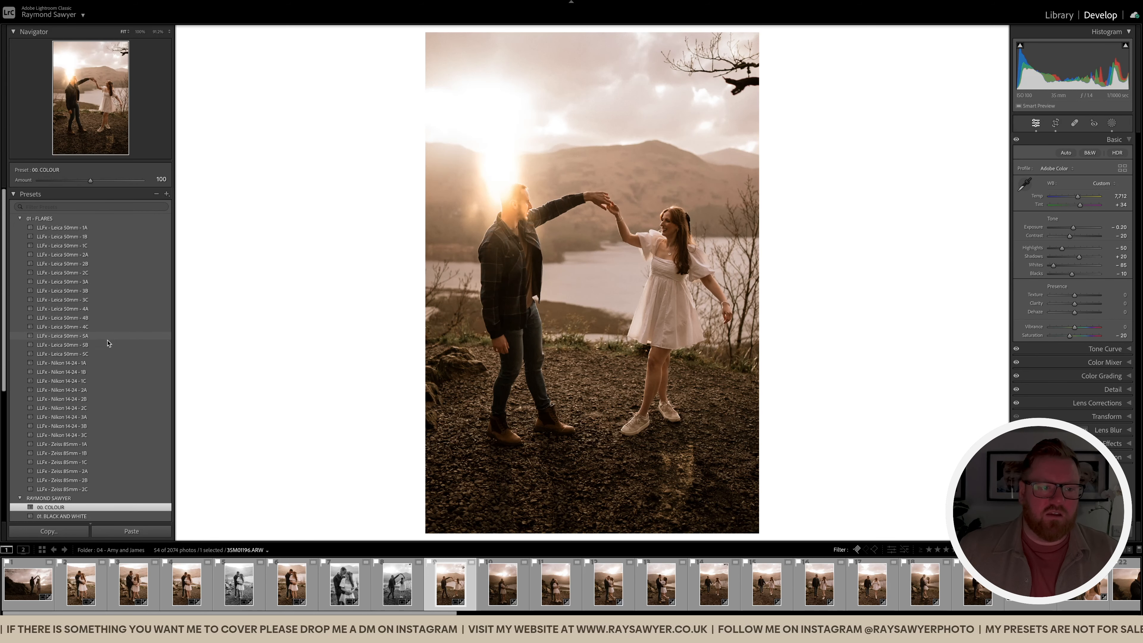
pyautogui.click(63, 336)
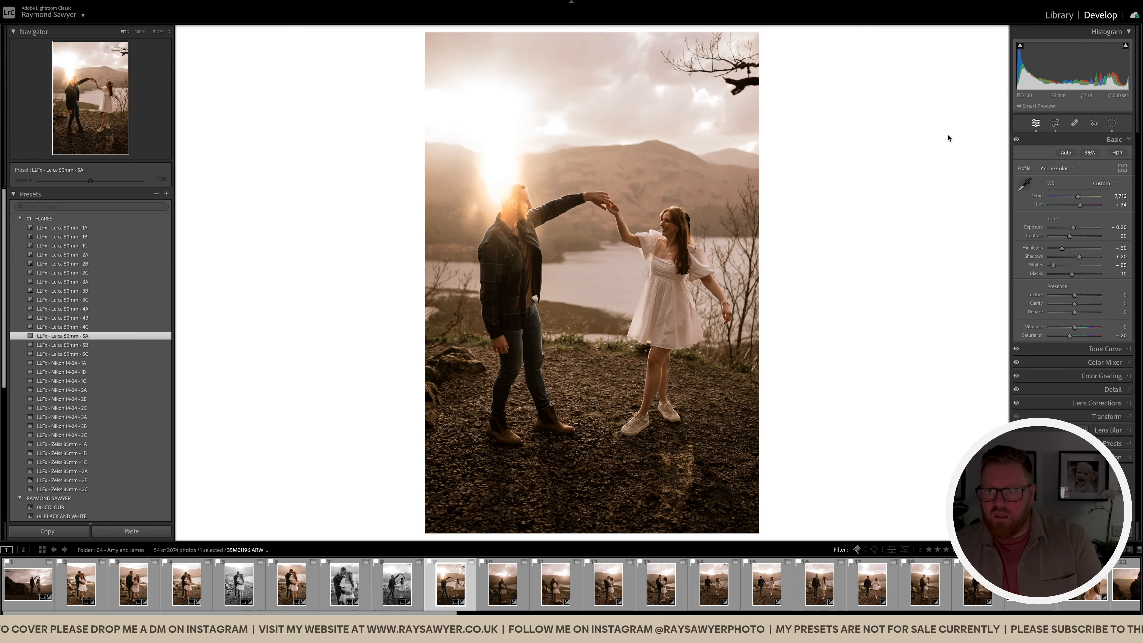
# Step: Open the photo's masks and move the flare brush from behind the man's head up to the sun in the sky
pyautogui.click(1113, 125)
pyautogui.click(948, 65)
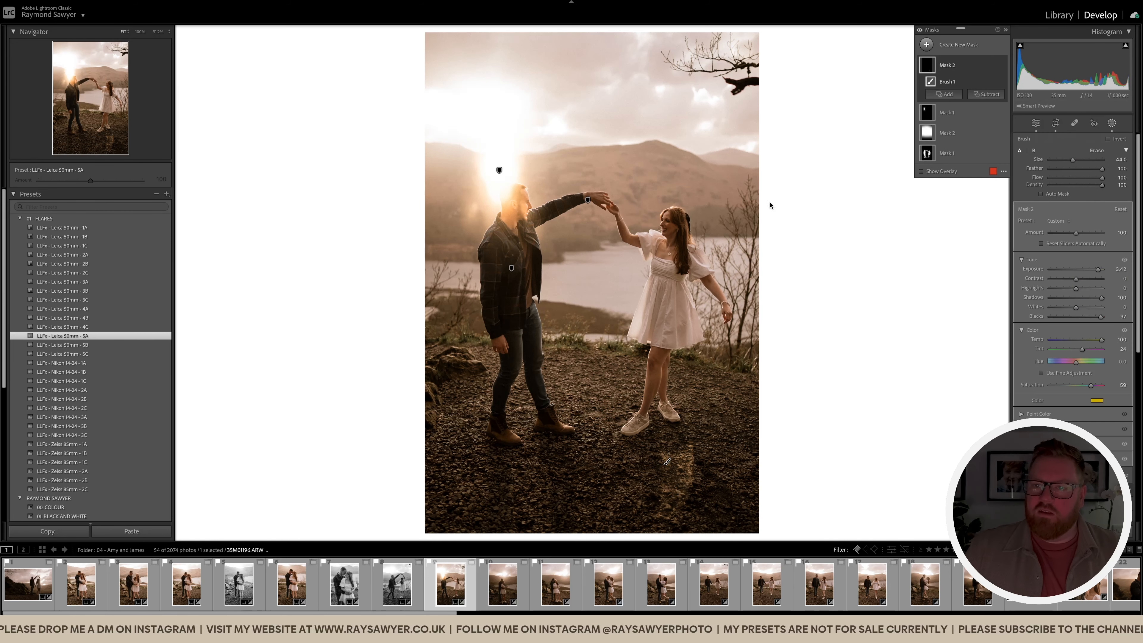
pyautogui.click(512, 268)
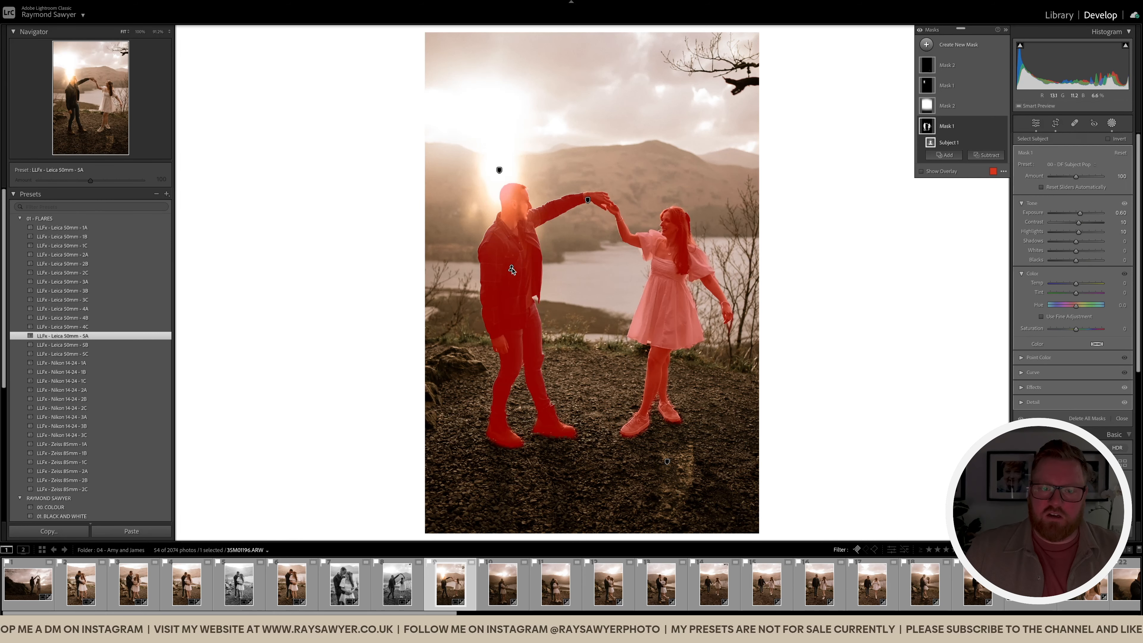
pyautogui.click(500, 170)
pyautogui.moveTo(500, 170)
pyautogui.mouseDown()
pyautogui.moveTo(538, 107)
pyautogui.moveTo(523, 85)
pyautogui.moveTo(454, 207)
pyautogui.moveTo(508, 245)
pyautogui.moveTo(587, 360)
pyautogui.moveTo(594, 325)
pyautogui.moveTo(484, 117)
pyautogui.mouseUp()
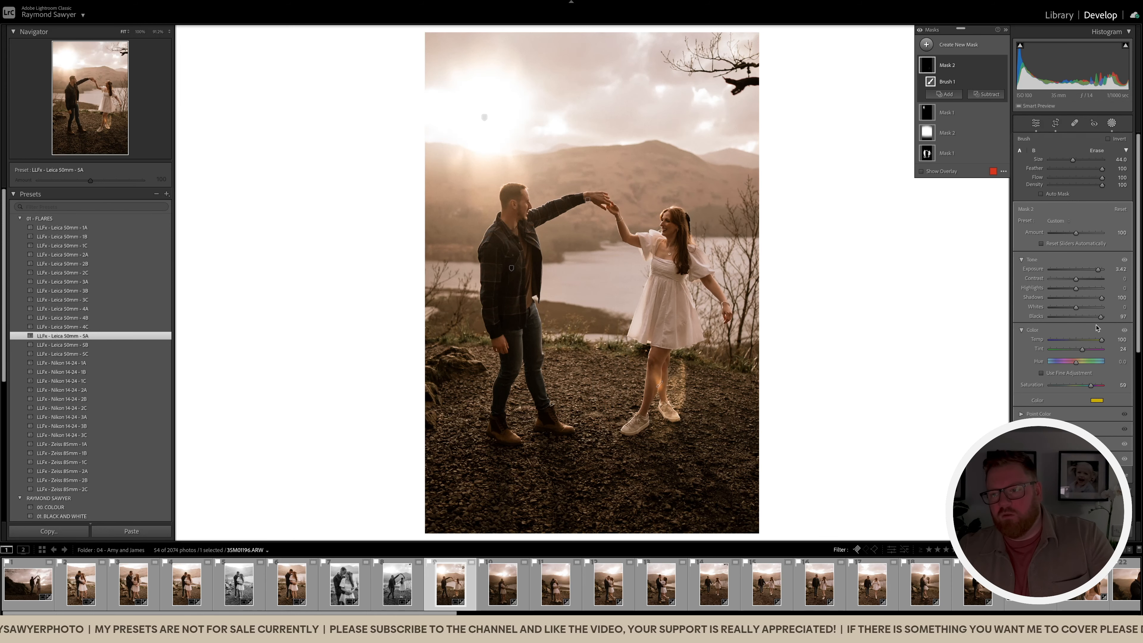
# Step: Change the tint of the flare reflection brush in Mask 2 to magenta and set its saturation to 100
pyautogui.click(1098, 403)
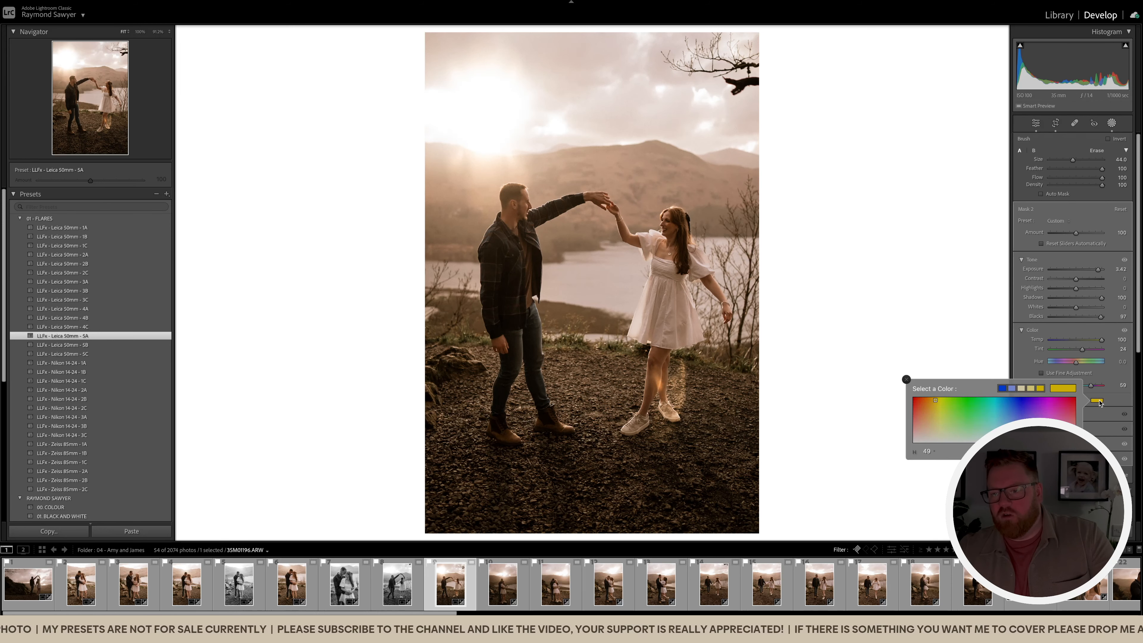
pyautogui.click(920, 404)
pyautogui.moveTo(921, 405); pyautogui.dragTo(1048, 406)
pyautogui.moveTo(1092, 386); pyautogui.dragTo(1102, 386)
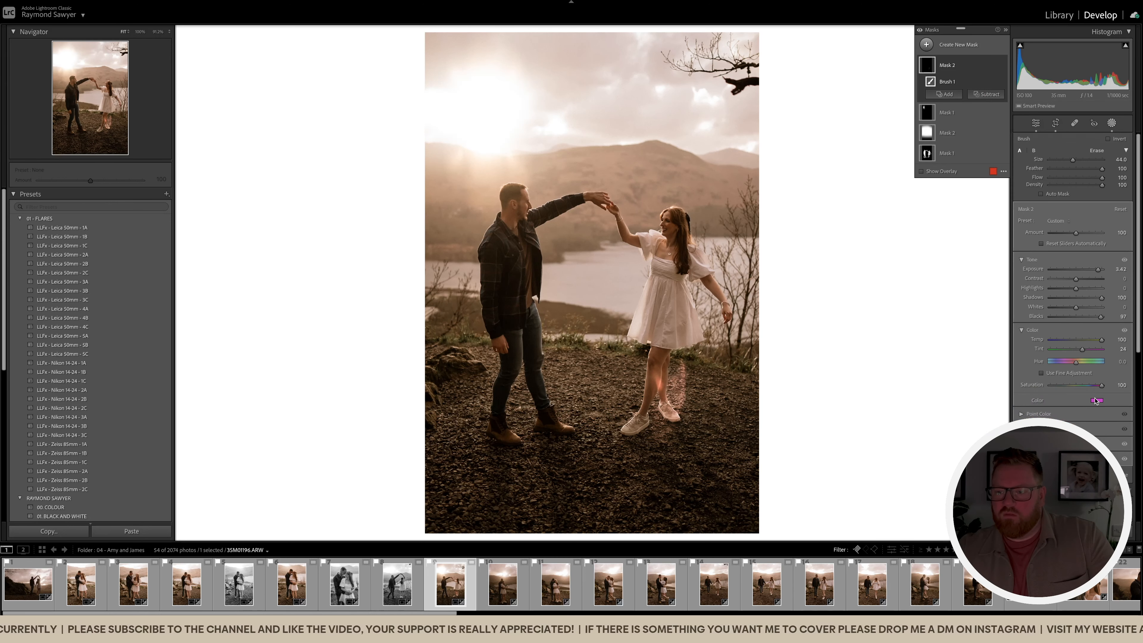
# Step: Recolour the flare reflection brush in Mask 2 to orange with a hue of 39
pyautogui.click(1097, 400)
pyautogui.click(918, 403)
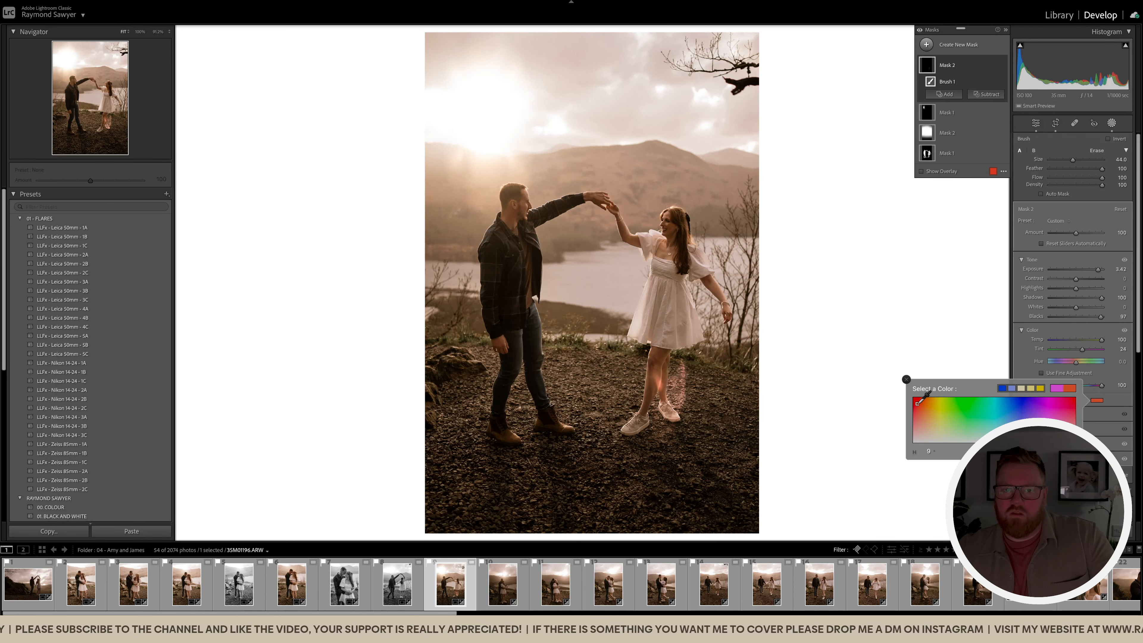
pyautogui.moveTo(920, 403); pyautogui.dragTo(1006, 408)
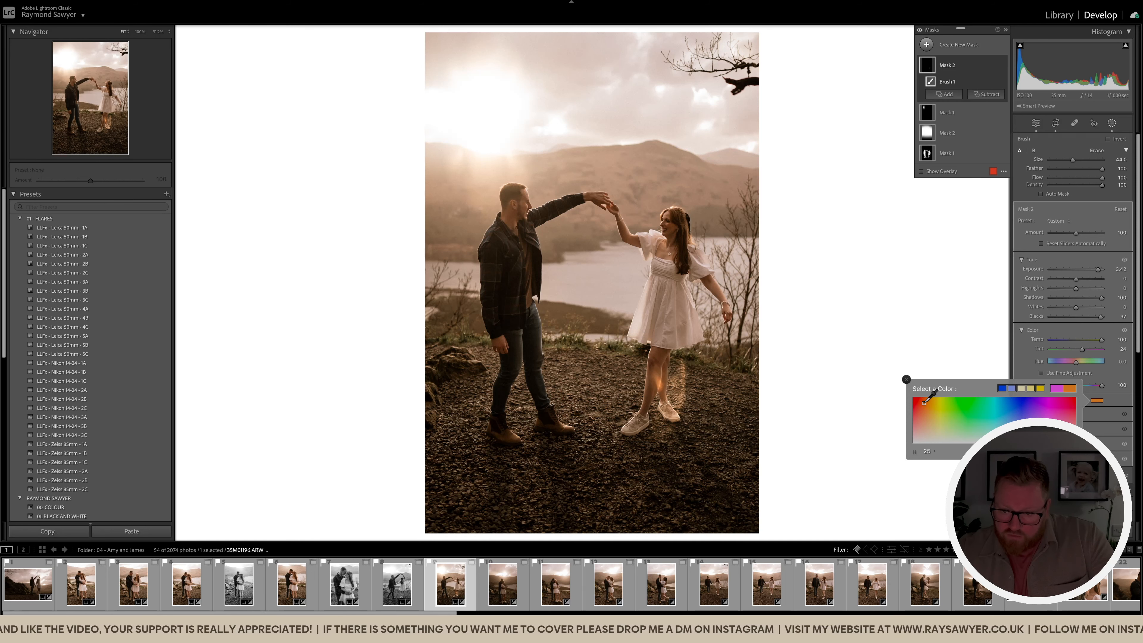
pyautogui.moveTo(924, 402); pyautogui.dragTo(930, 397)
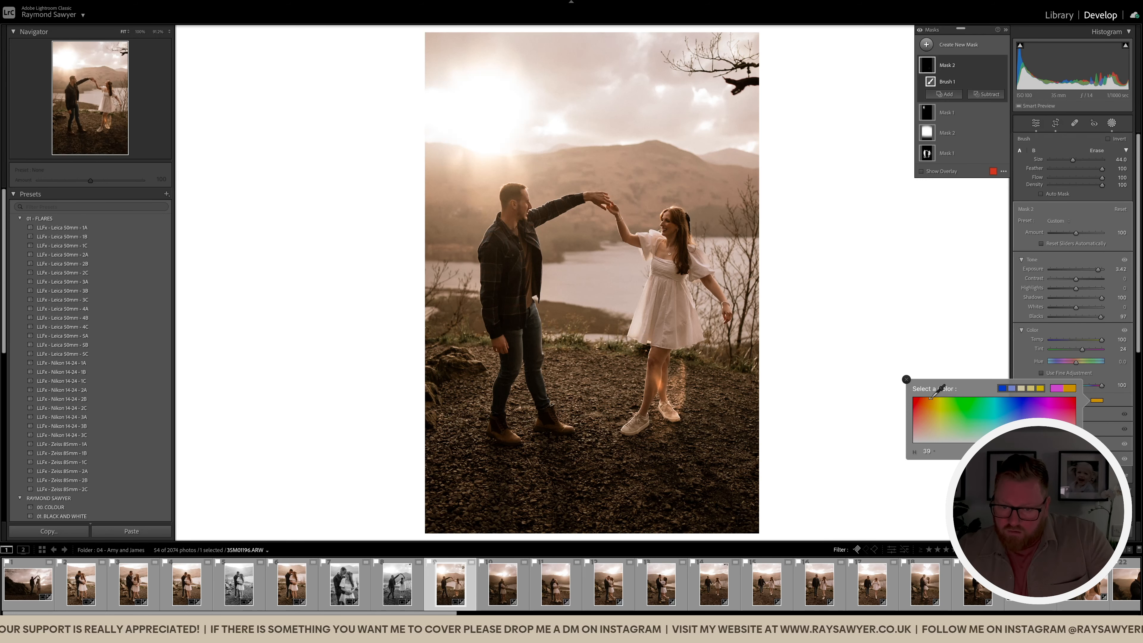
# Step: Try other tints on the sun flare brush in Mask 1, then set it to yellow with hue 50
pyautogui.click(947, 112)
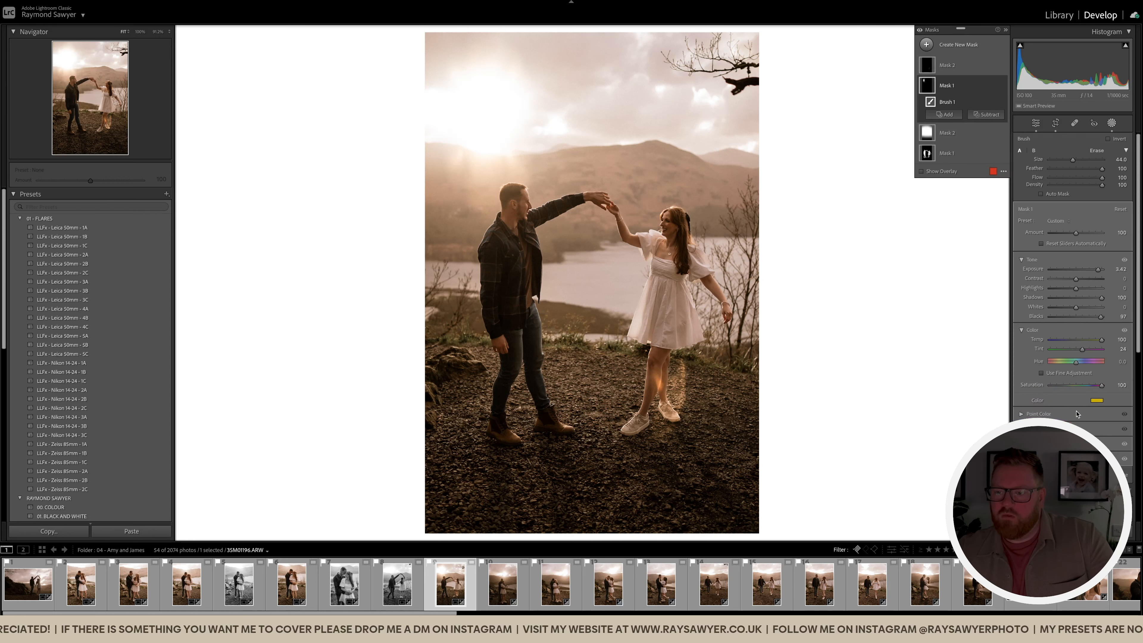
pyautogui.click(1100, 405)
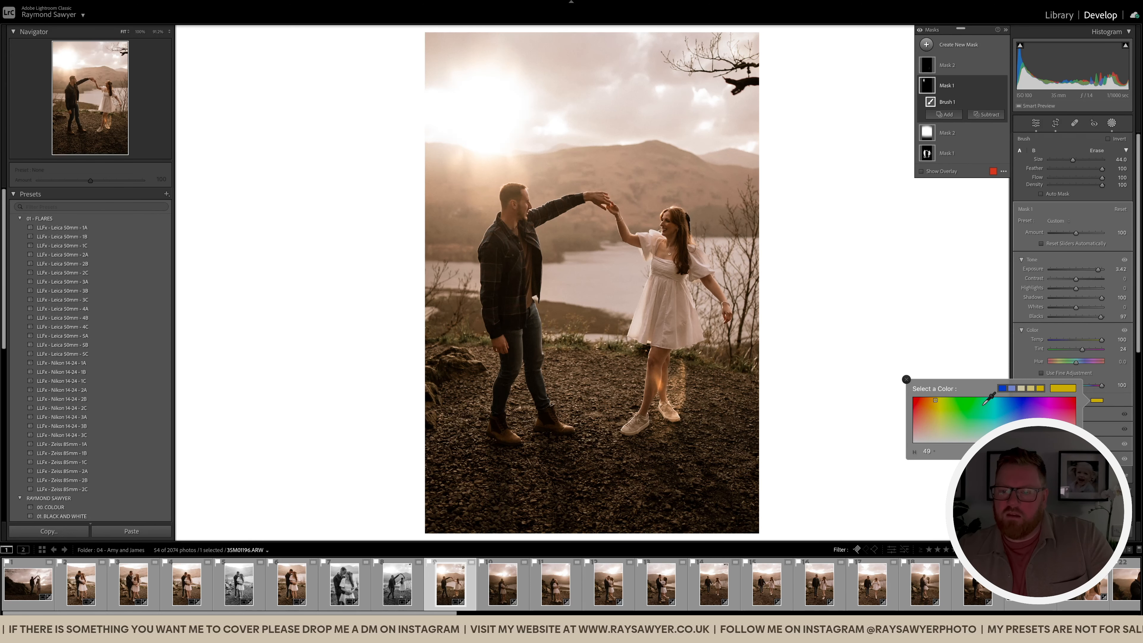
pyautogui.click(995, 404)
pyautogui.moveTo(996, 403)
pyautogui.mouseDown()
pyautogui.moveTo(1053, 406)
pyautogui.moveTo(937, 427)
pyautogui.mouseUp()
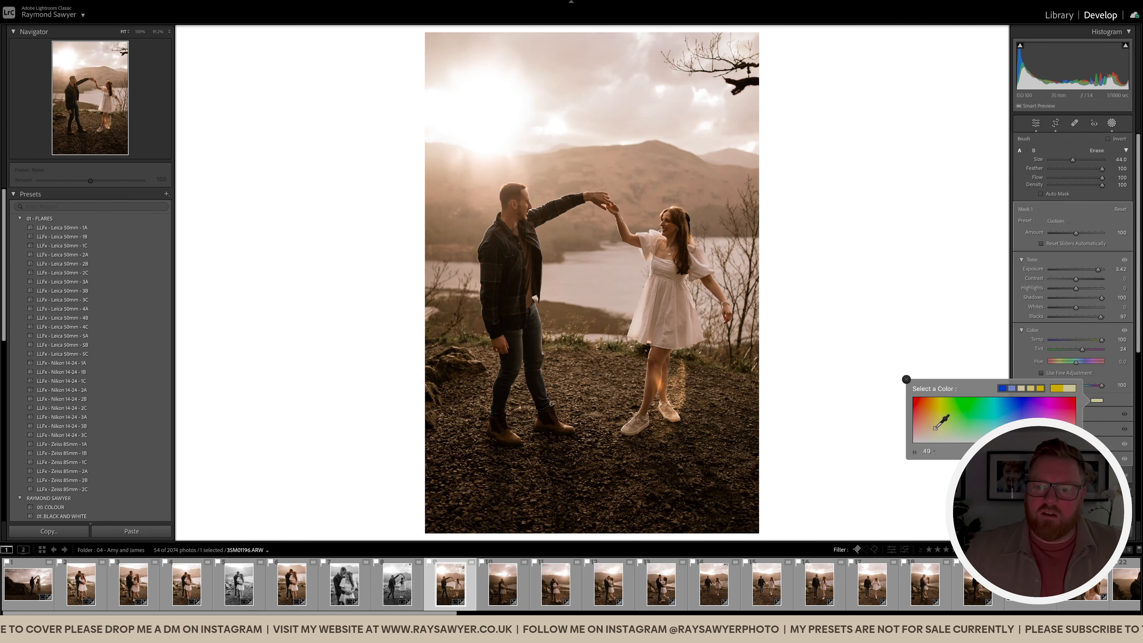
pyautogui.click(937, 401)
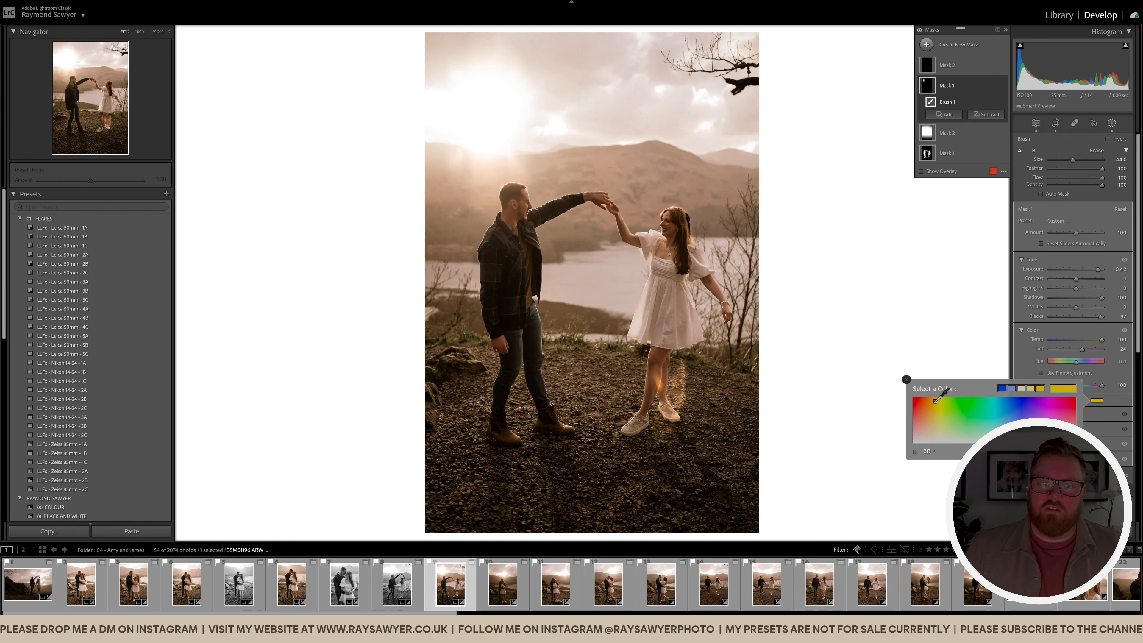
pyautogui.click(907, 379)
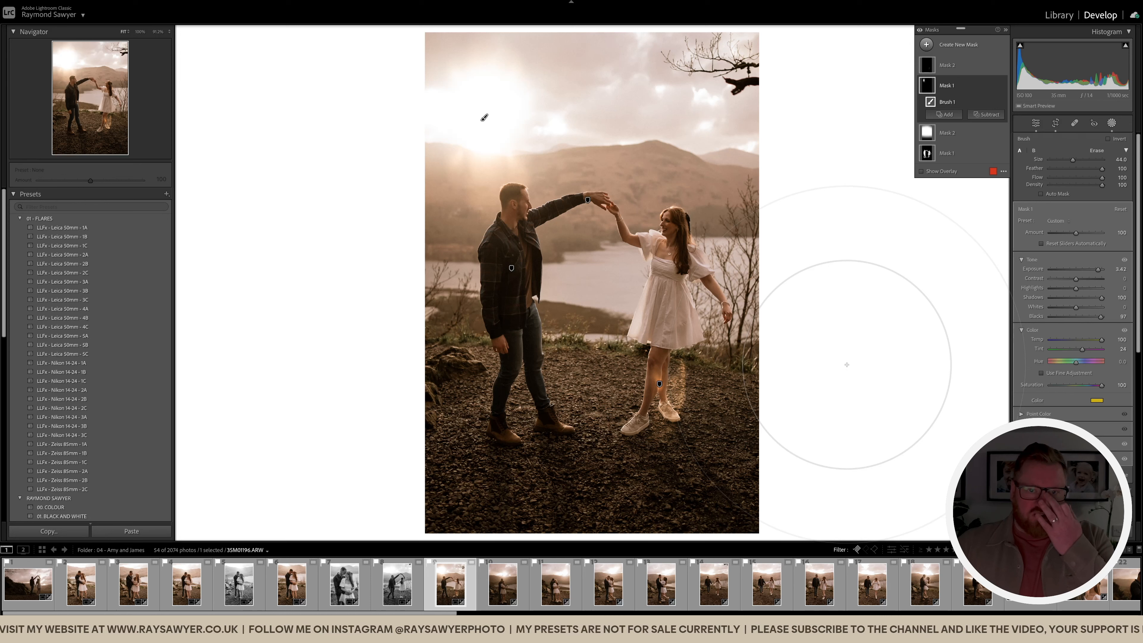
# Step: Delete the brushes of both flare masks to remove the flare from the photo, and close masking
pyautogui.press('Delete')
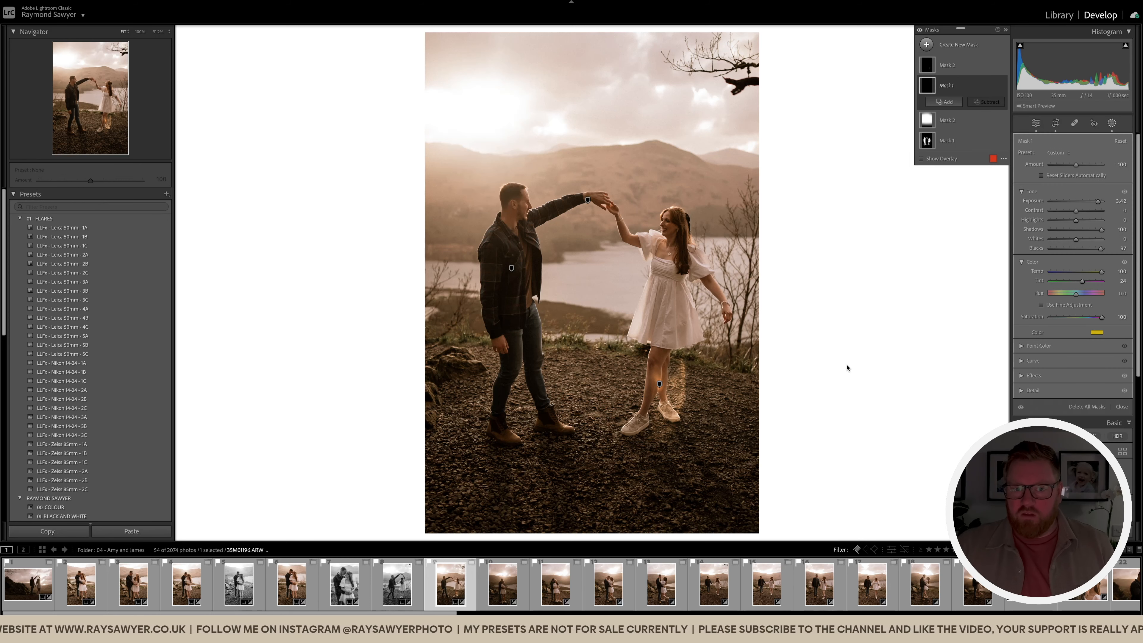
pyautogui.hotkey('ctrl', 'z')
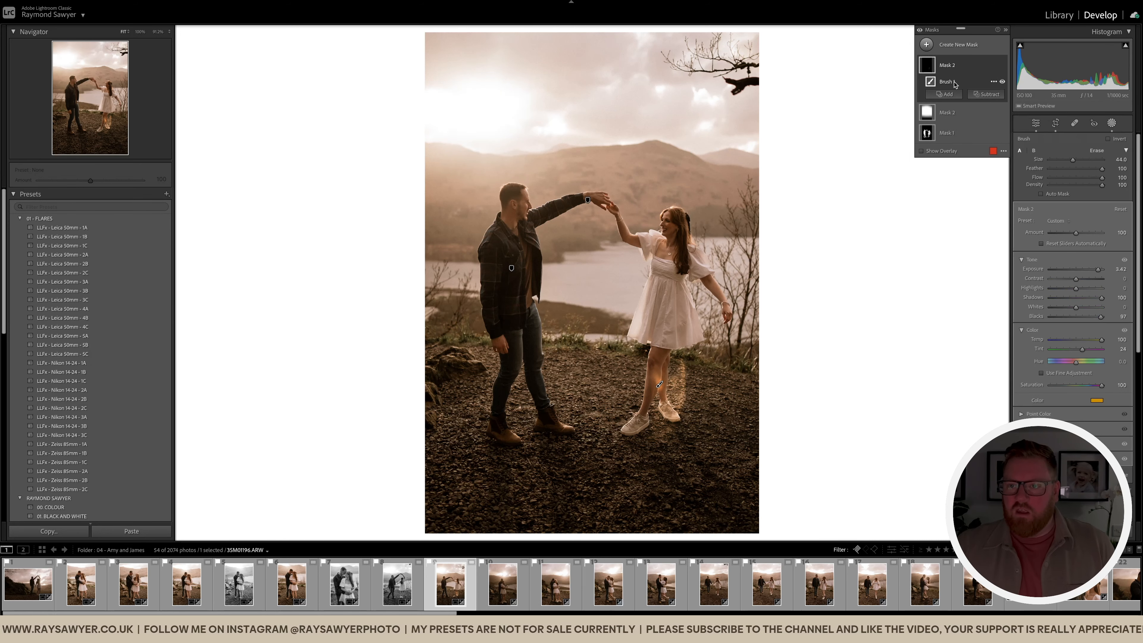
pyautogui.press('Delete')
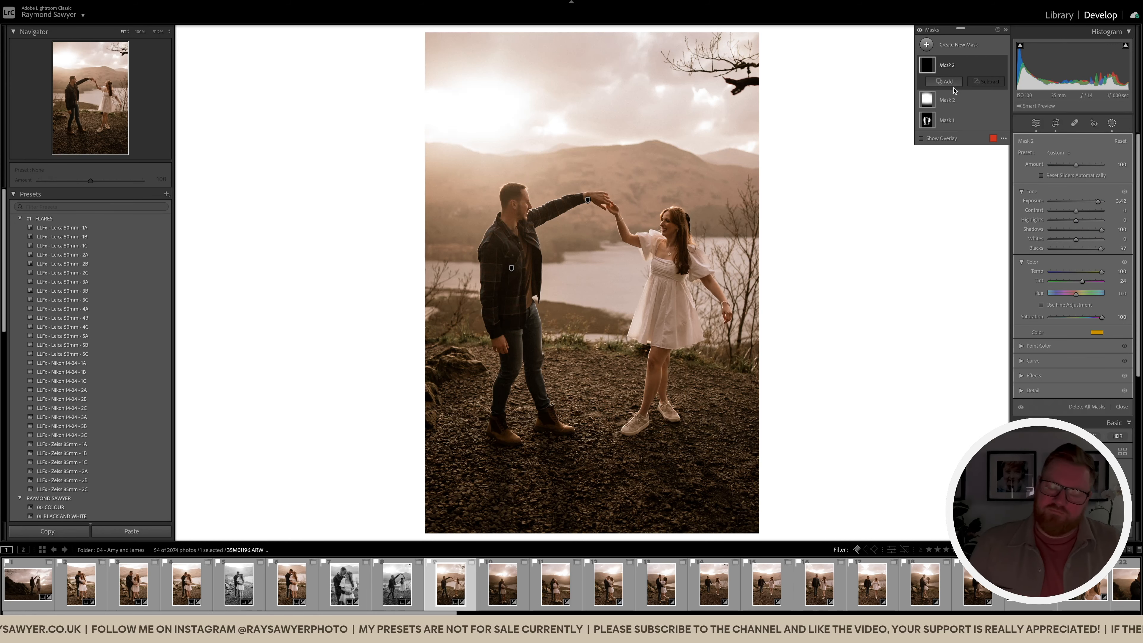
pyautogui.hotkey('shift', 'w')
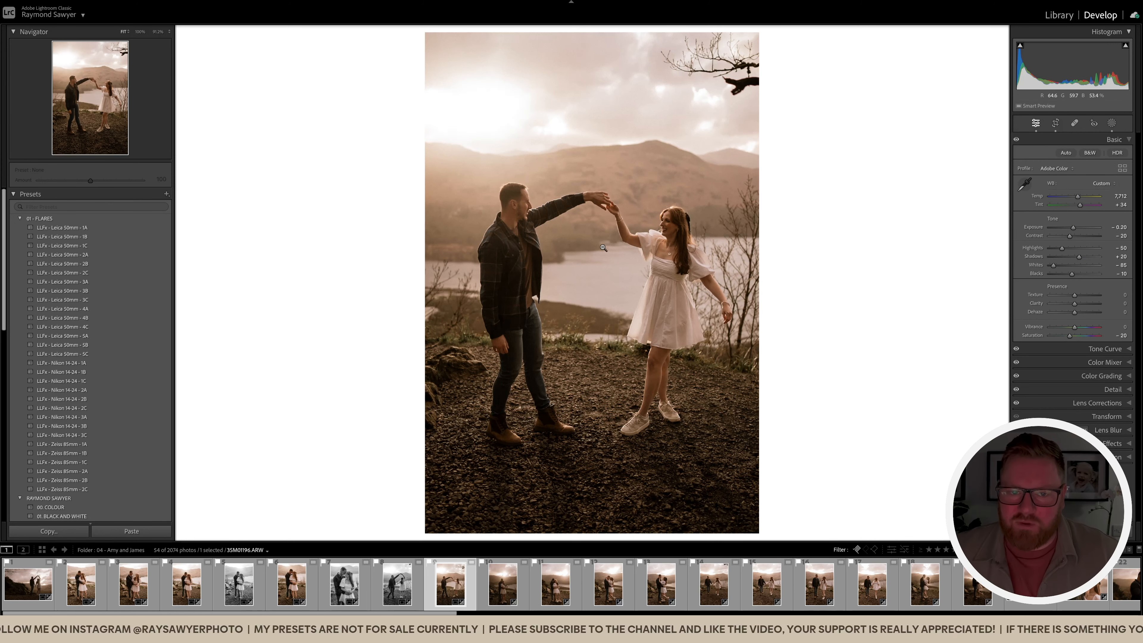
# Step: Paste the previous photo's settings onto the next photo, 35M01201.ARW, and collapse the 01 - FLARES preset group
pyautogui.press('Right')
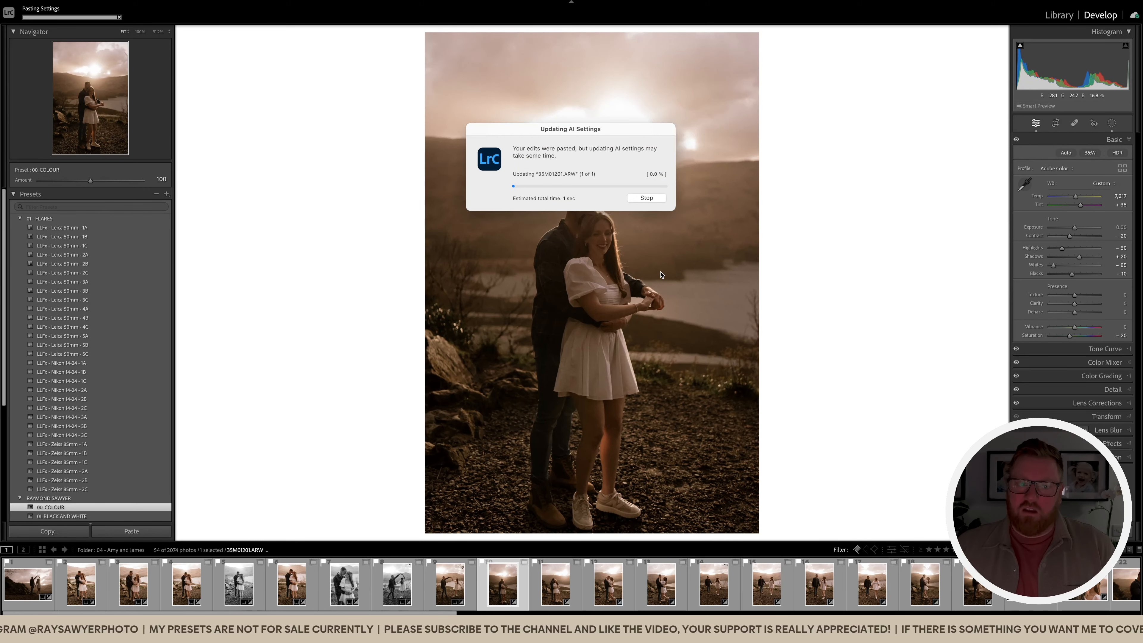
pyautogui.click(20, 219)
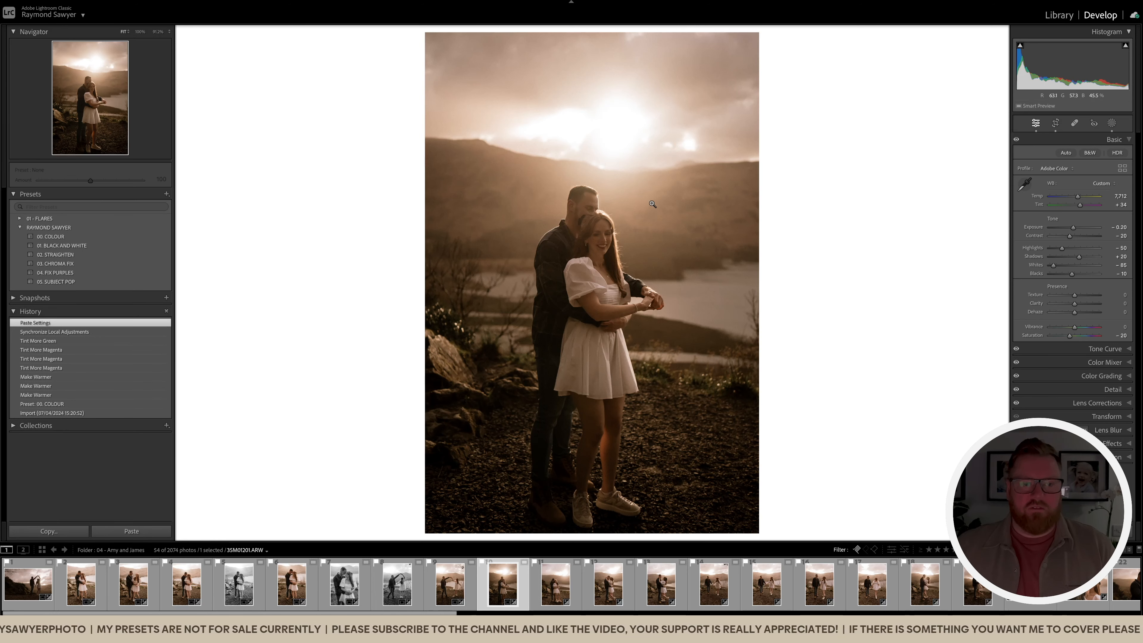
# Step: Tighten the photo's crop from the top edge and reposition it so the couple sits higher in the frame
pyautogui.press('r')
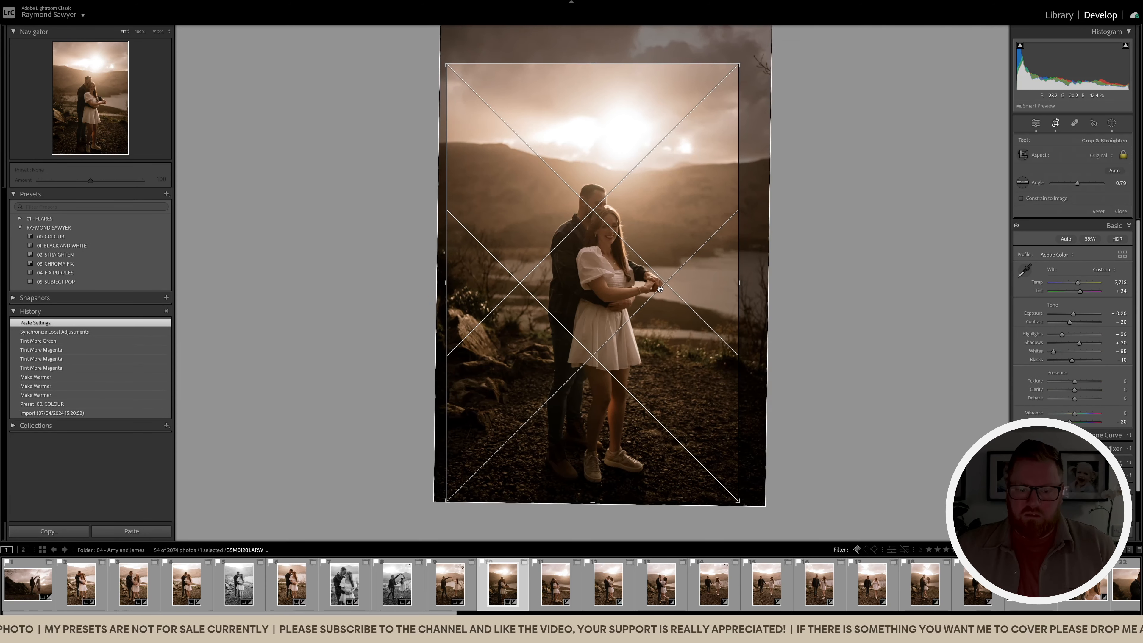
pyautogui.moveTo(659, 291); pyautogui.dragTo(658, 290)
pyautogui.moveTo(628, 67); pyautogui.dragTo(628, 79)
pyautogui.press('Return')
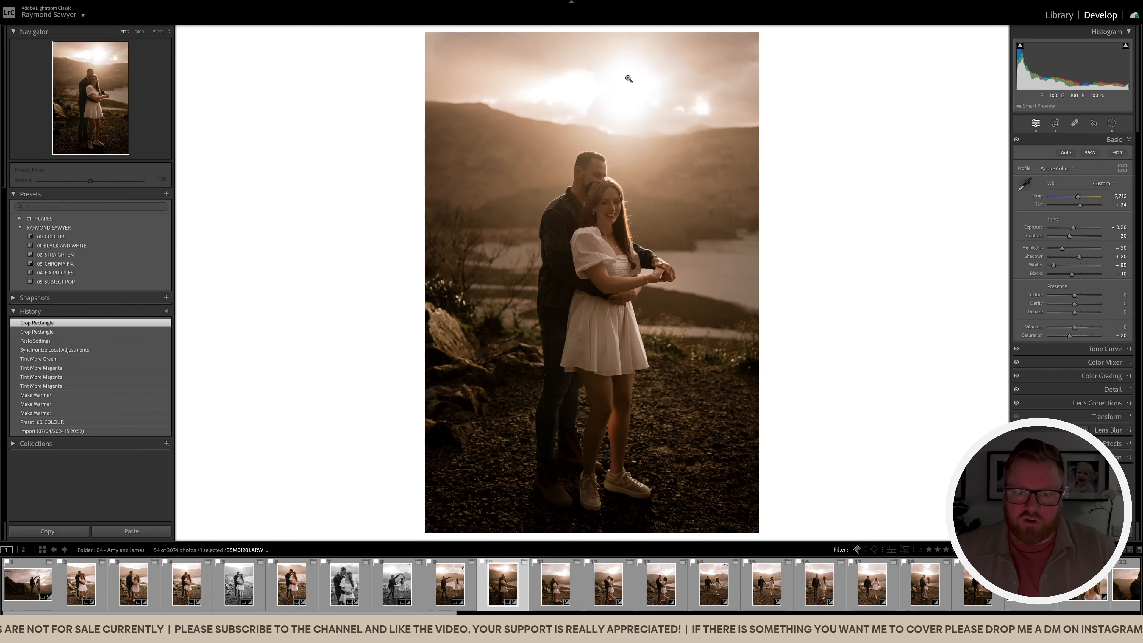
pyautogui.press('r')
pyautogui.moveTo(654, 233); pyautogui.dragTo(651, 230)
pyautogui.press('Return')
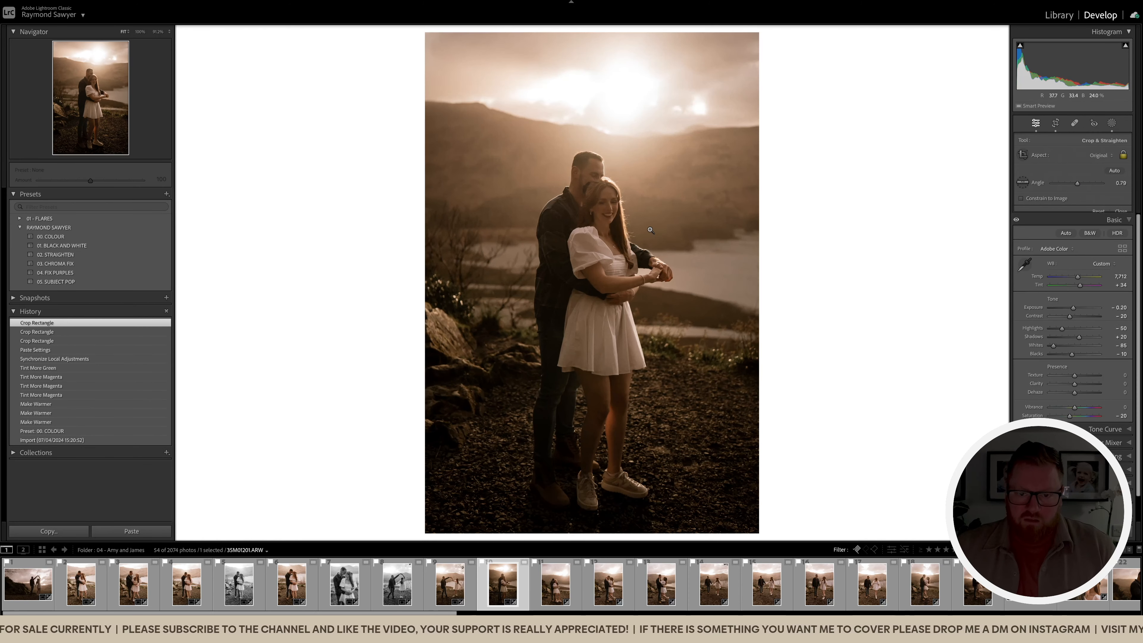
# Step: Raise the photo's exposure to +0.20 and apply the 01. BLACK AND WHITE preset
pyautogui.press('=')
pyautogui.press('=')
pyautogui.press('=')
pyautogui.press('=')
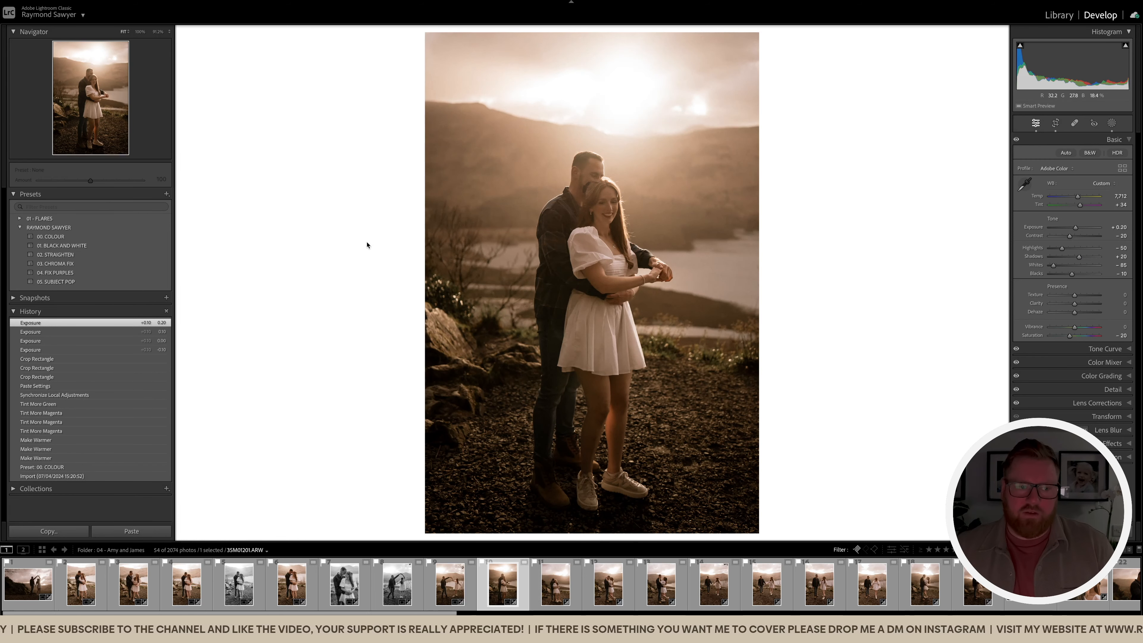
pyautogui.click(61, 246)
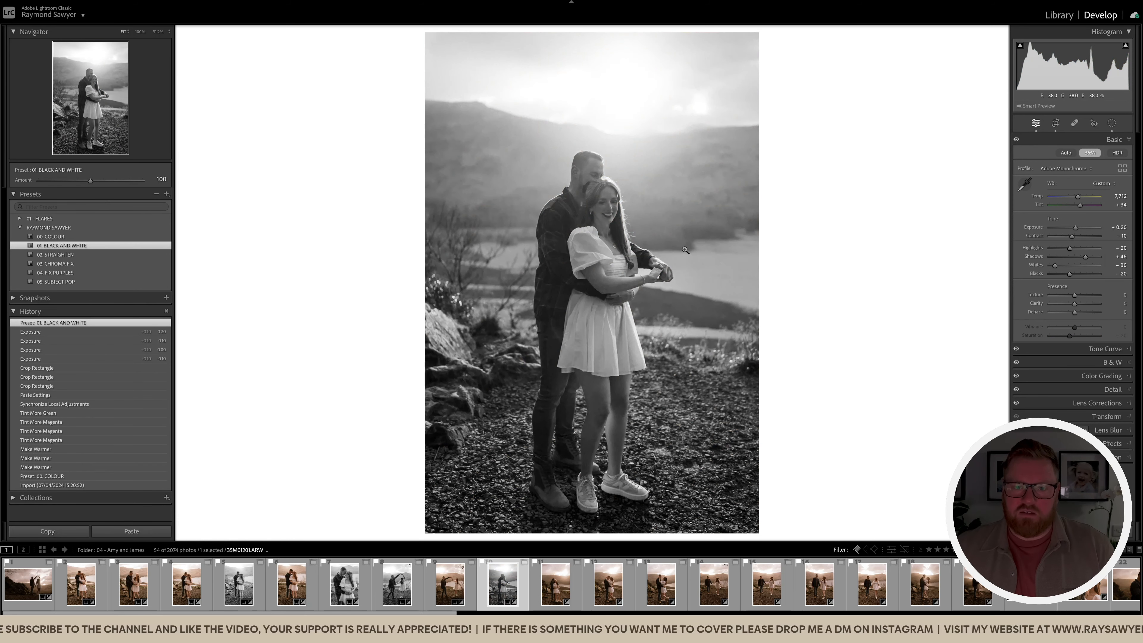
# Step: Paste the black and white photo's settings onto the next photo, 35M01206.ARW
pyautogui.press('Right')
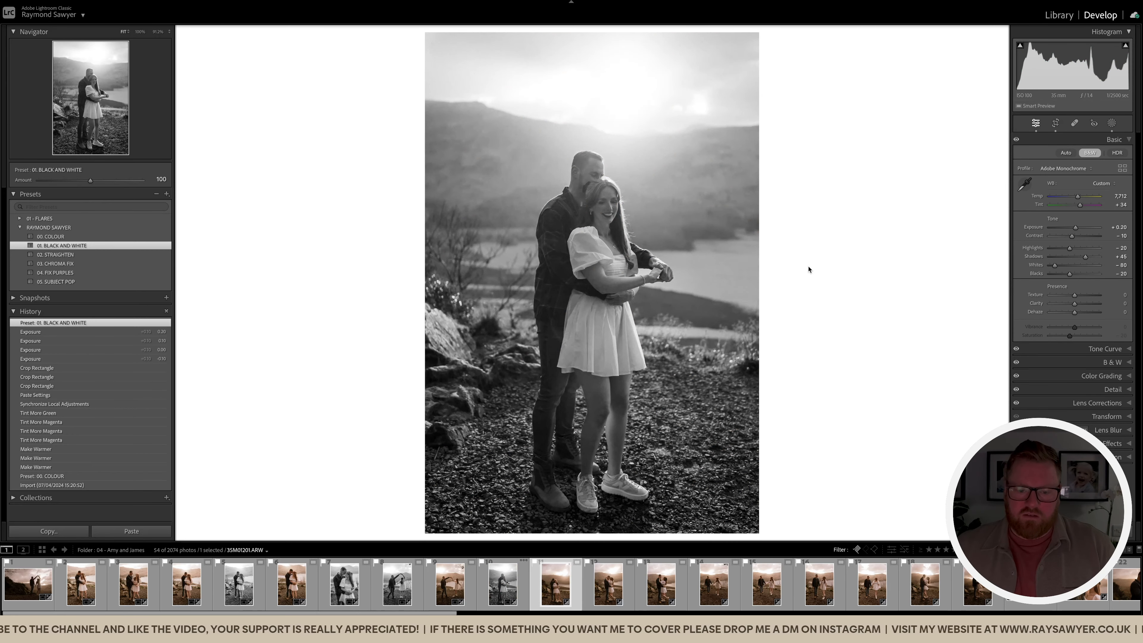
pyautogui.press('super+shift+v')
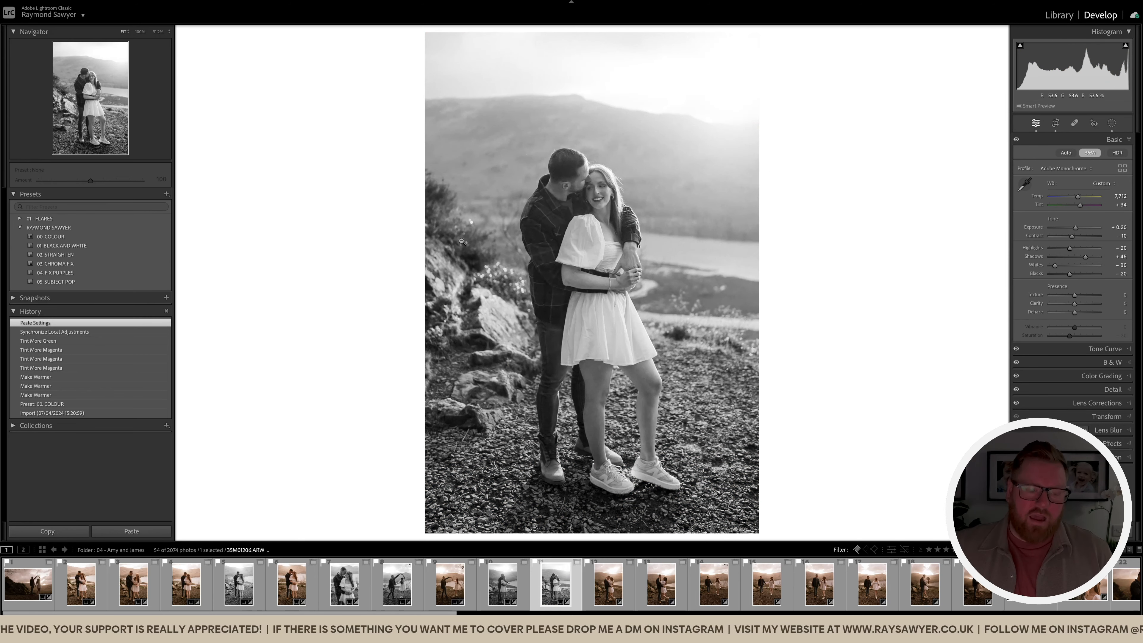
# Step: Add a large radial gradient mask with the Sun Flare preset over the photo's upper-right corner and hide the mask pins
pyautogui.moveTo(590, 265); pyautogui.dragTo(561, 265)
pyautogui.hotkey('shift', 'm')
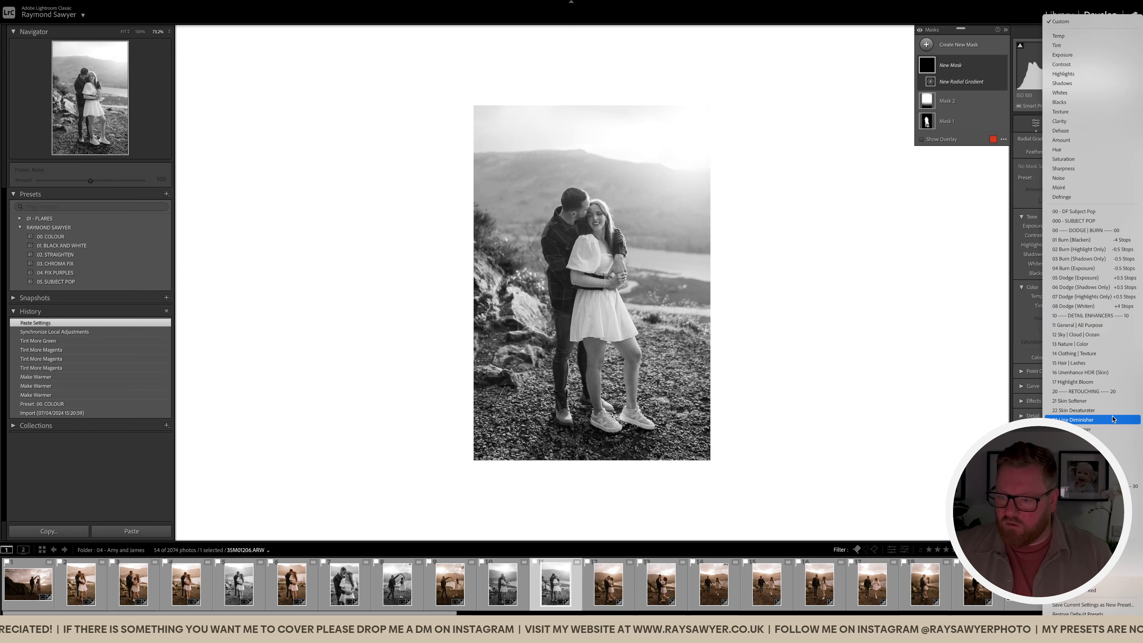
pyautogui.press('Escape')
pyautogui.click(1062, 177)
pyautogui.click(1037, 310)
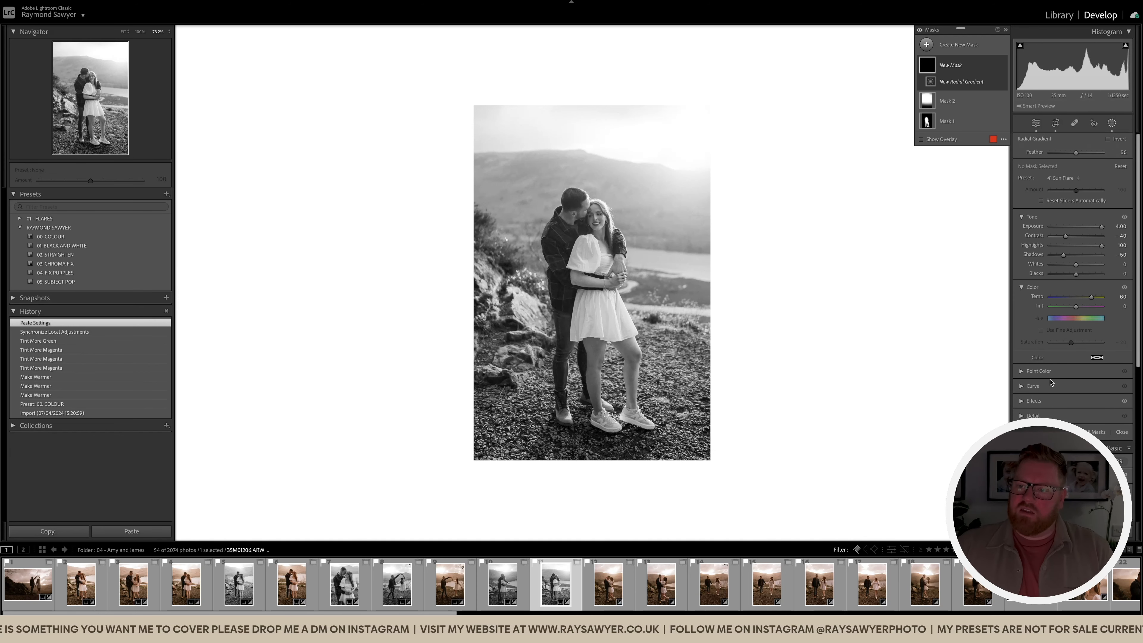
pyautogui.moveTo(685, 117); pyautogui.dragTo(936, 366)
pyautogui.moveTo(685, 117); pyautogui.dragTo(771, 43)
pyautogui.press('Escape')
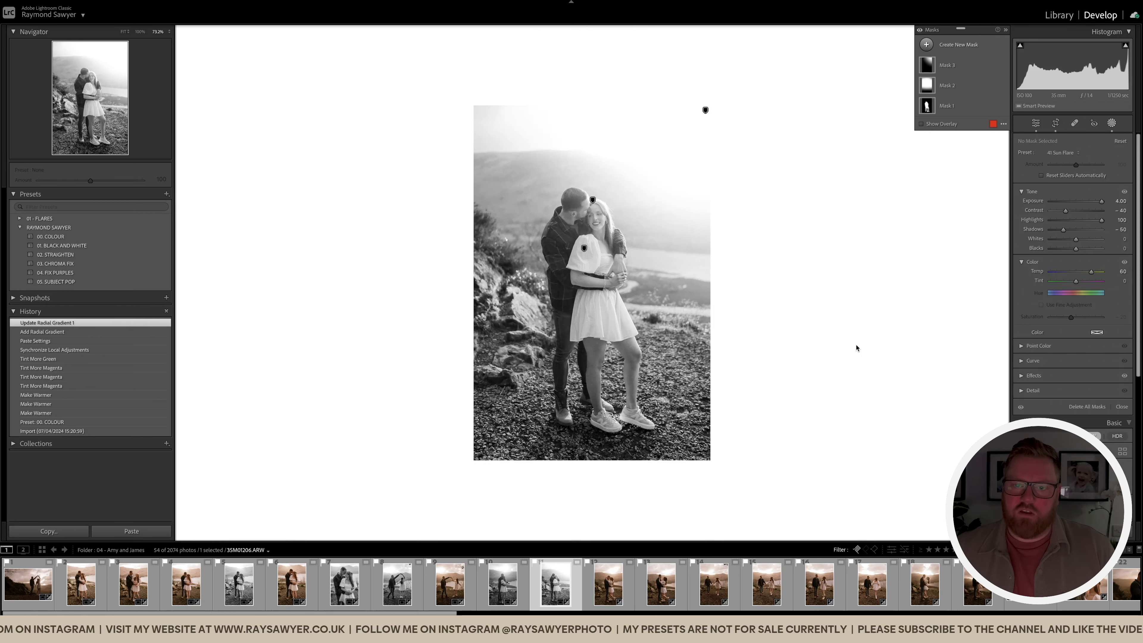
pyautogui.press('h')
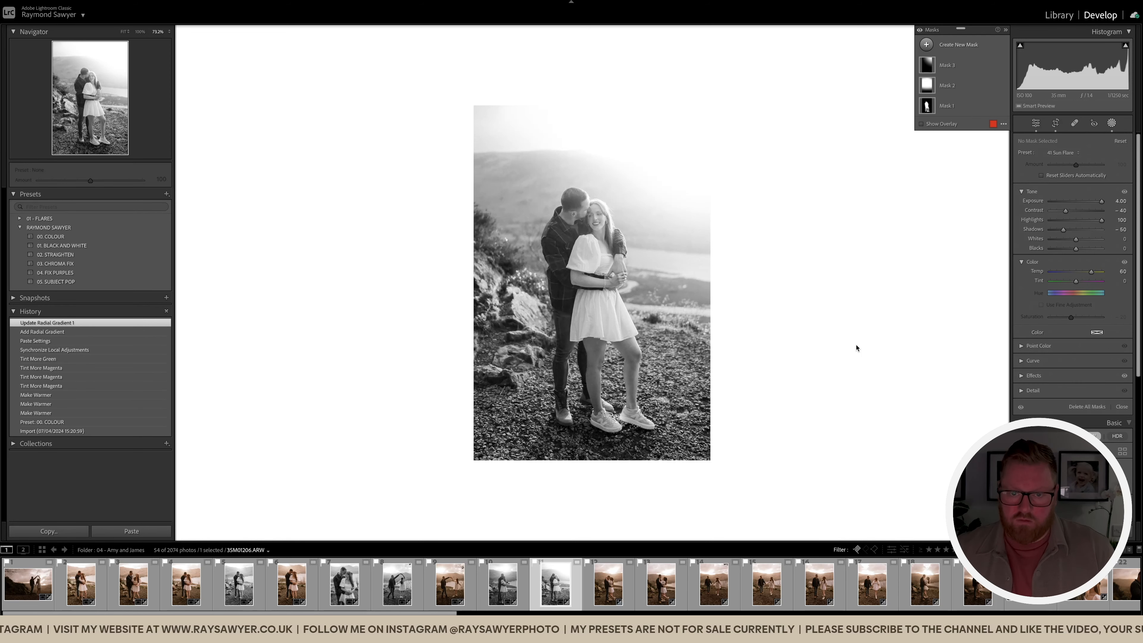
pyautogui.moveTo(1003, 67)
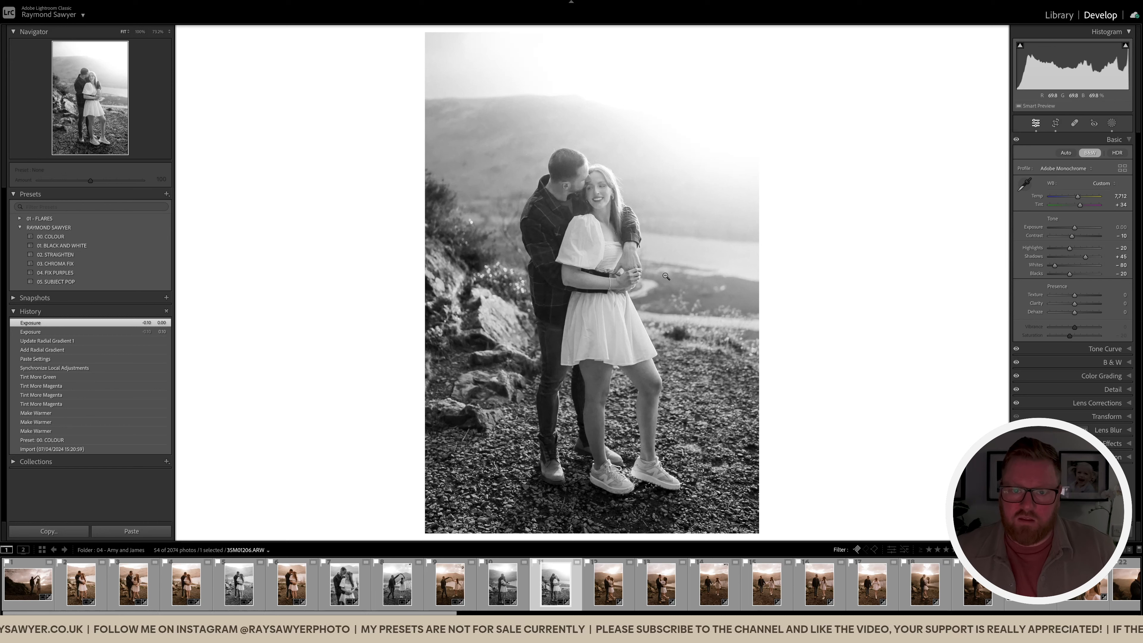
# Step: Try a different background colour around the photo
pyautogui.rightClick(808, 270)
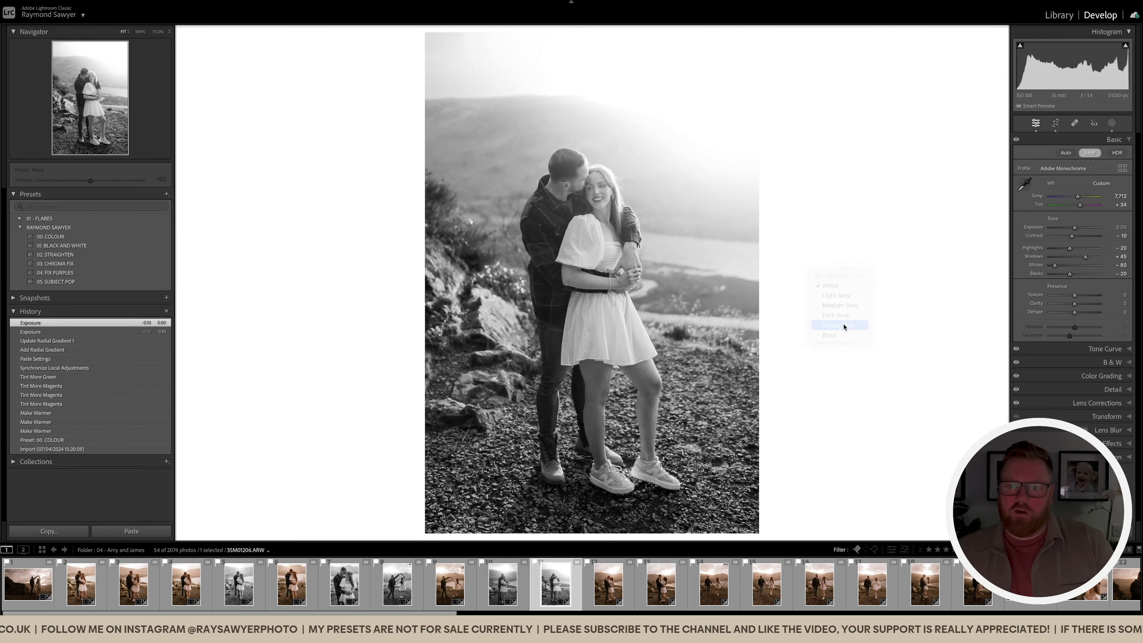
pyautogui.click(844, 326)
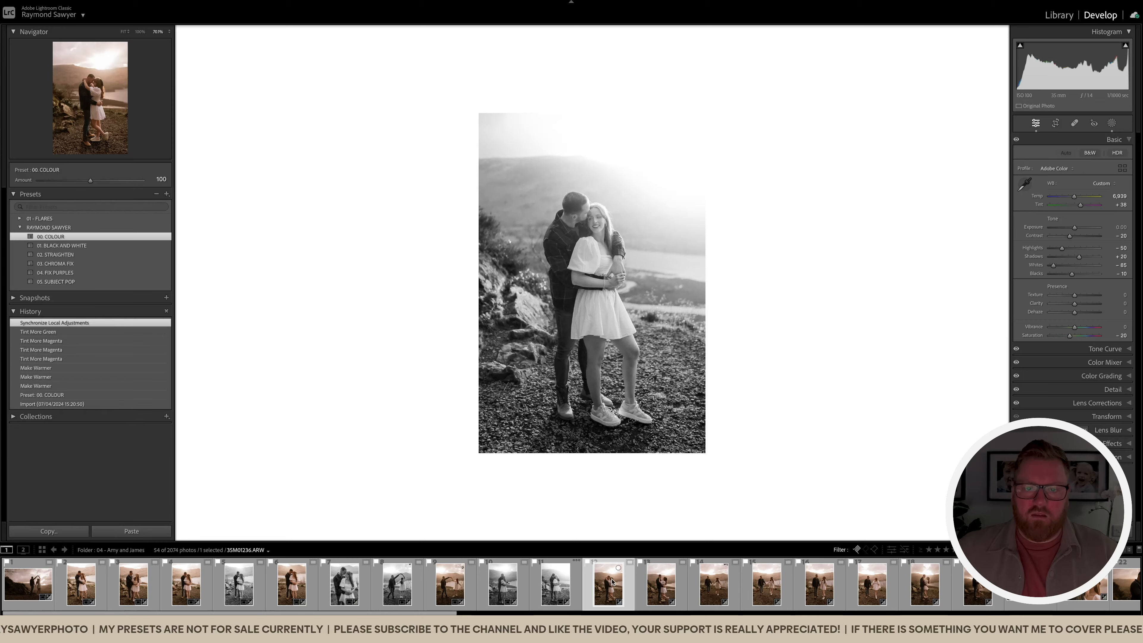
# Step: Apply the settings of the earlier colour photo 35M01196.ARW to photo 35M01236.ARW
pyautogui.press('Right')
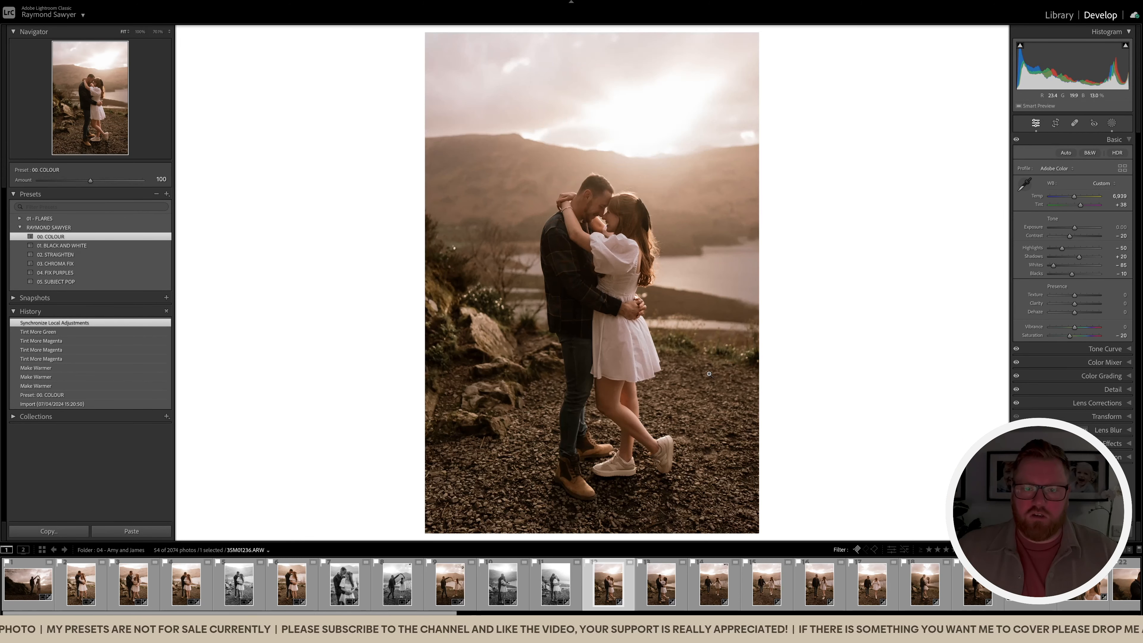
pyautogui.click(451, 579)
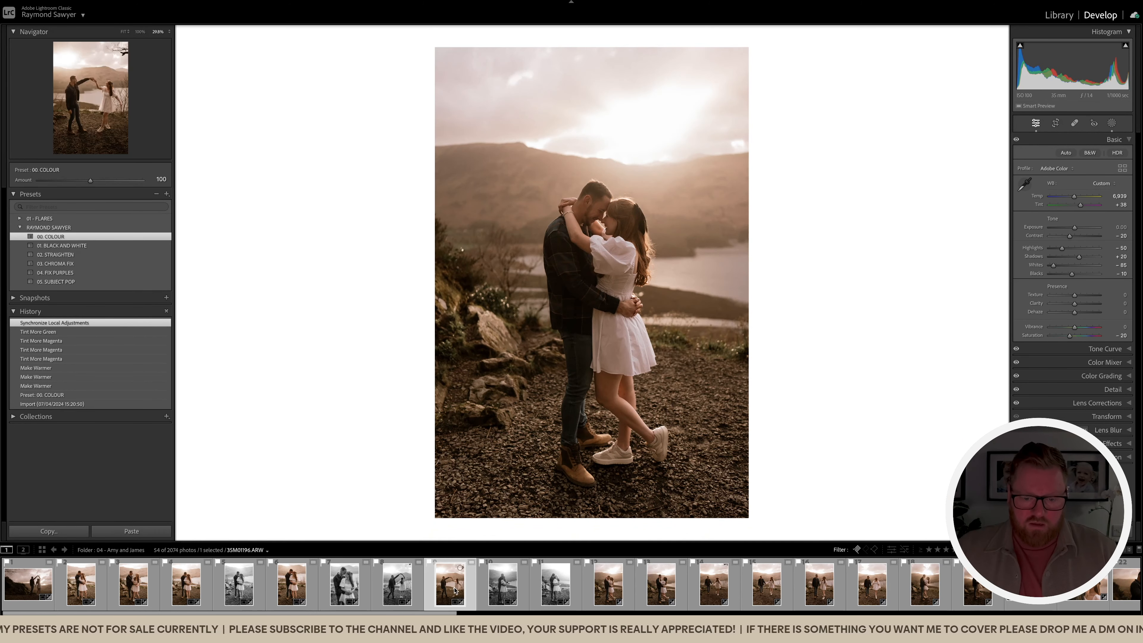
pyautogui.click(609, 581)
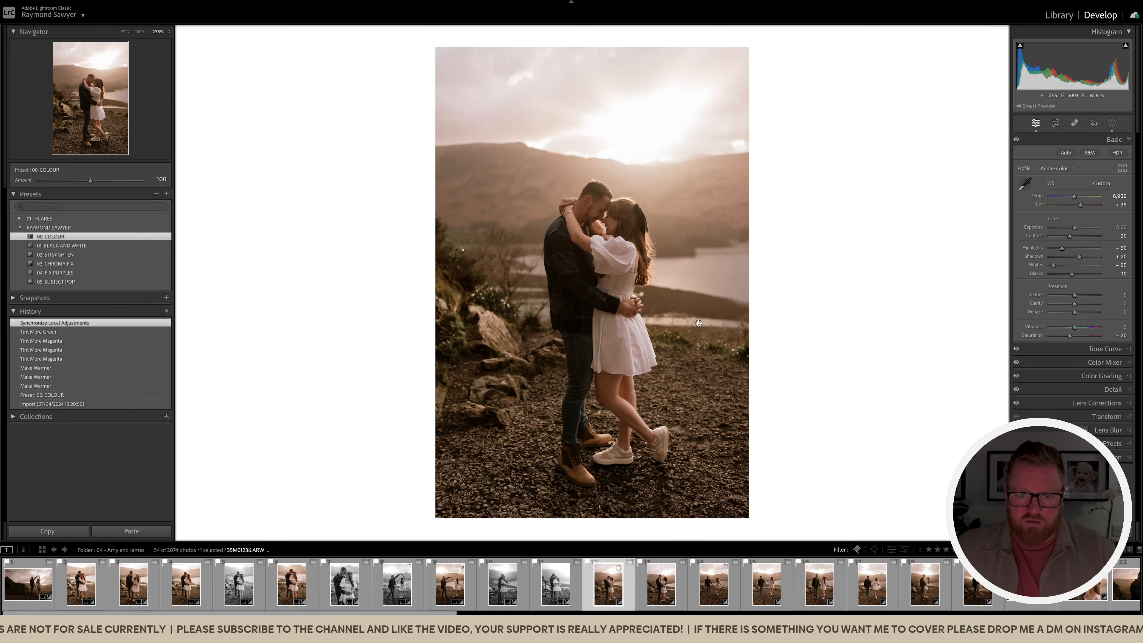
pyautogui.hotkey('ctrl', 'shift', 'v')
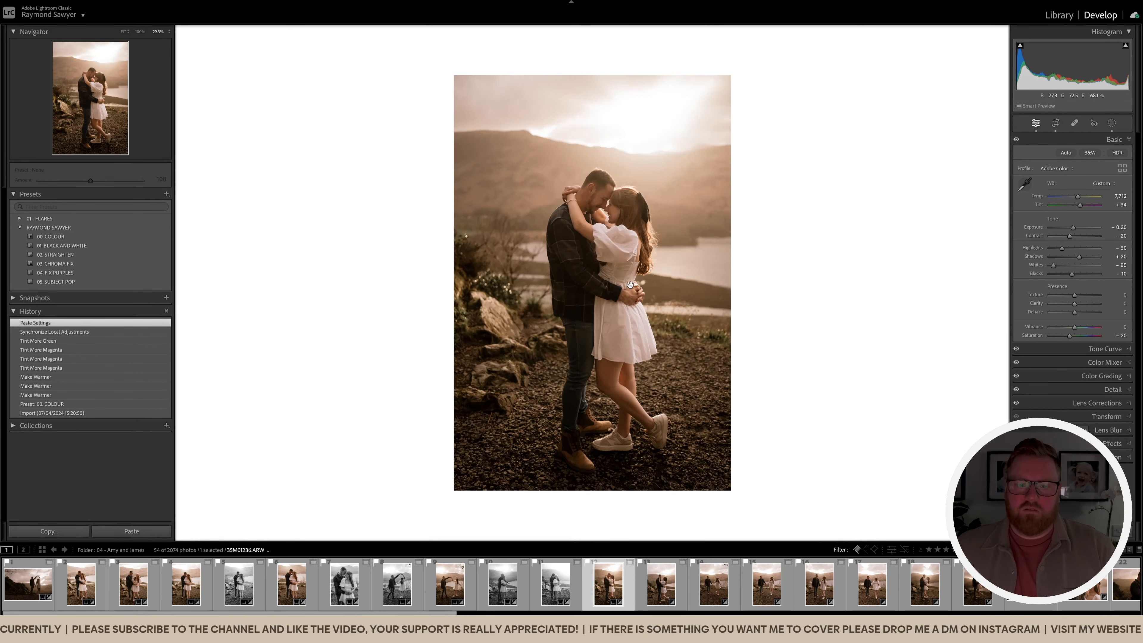
# Step: Reposition the crop of 35M01236.ARW so the embracing couple sits higher and more central in the frame
pyautogui.press('r')
pyautogui.moveTo(663, 287); pyautogui.dragTo(663, 280)
pyautogui.press('Return')
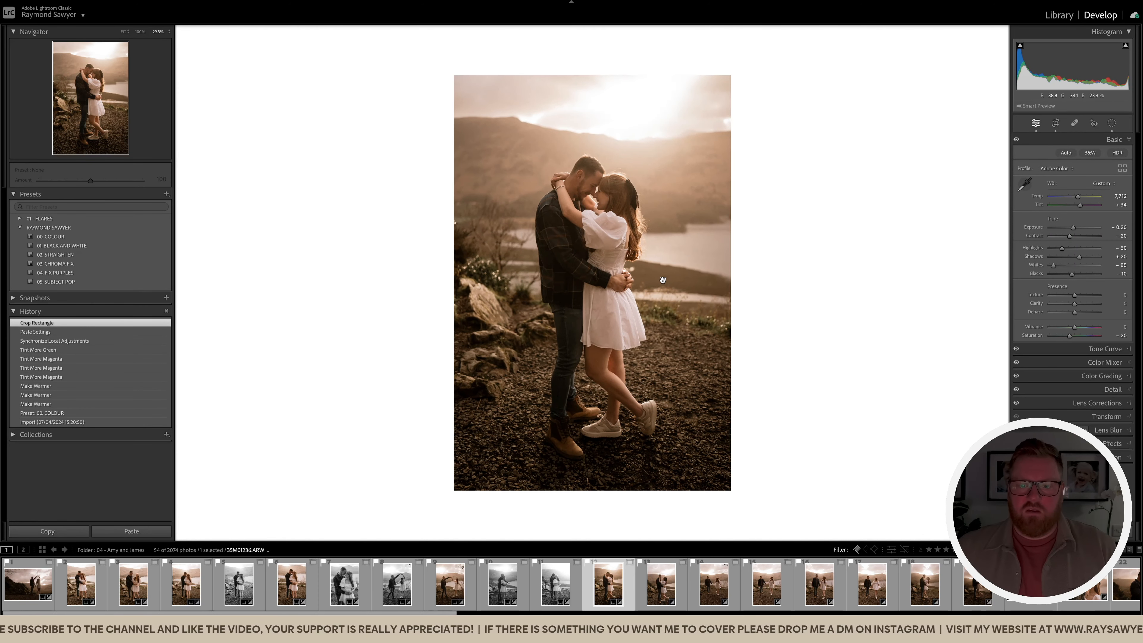
# Step: Paste the same settings onto the next photo, 35M01245.ARW, and reposition its crop around the couple
pyautogui.press('Right')
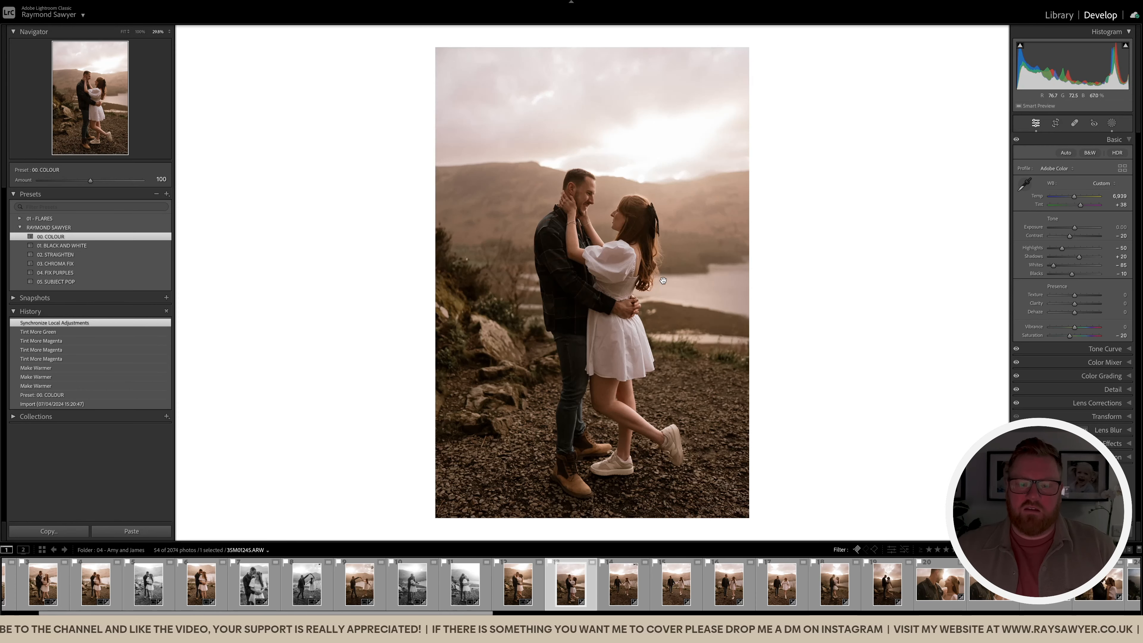
pyautogui.press('super+shift+v')
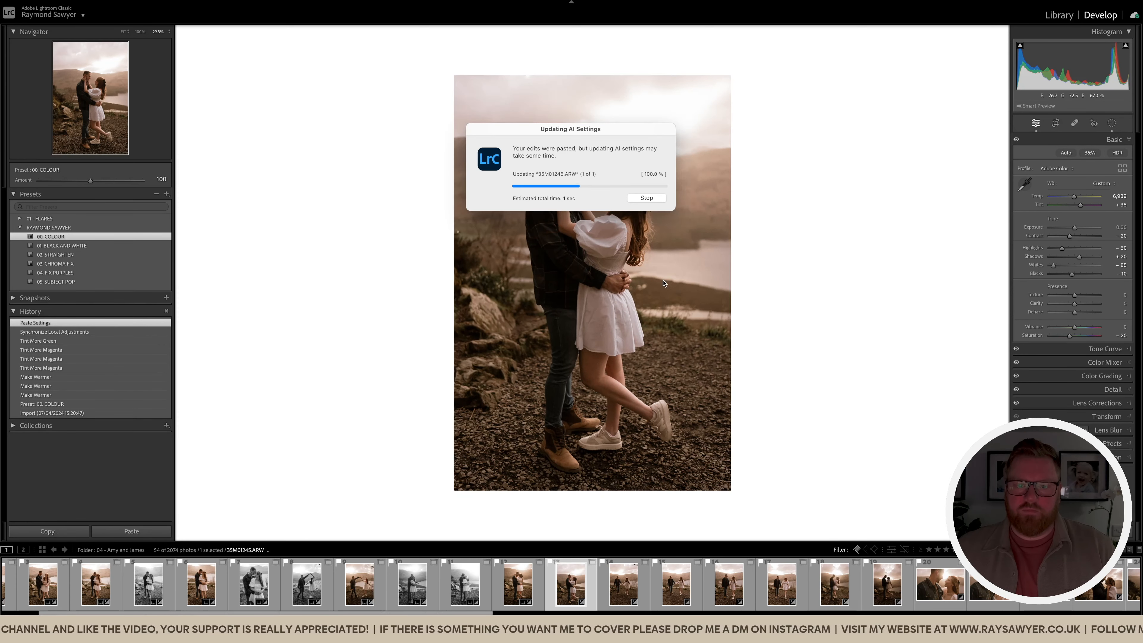
pyautogui.press('r')
pyautogui.moveTo(658, 281); pyautogui.dragTo(660, 276)
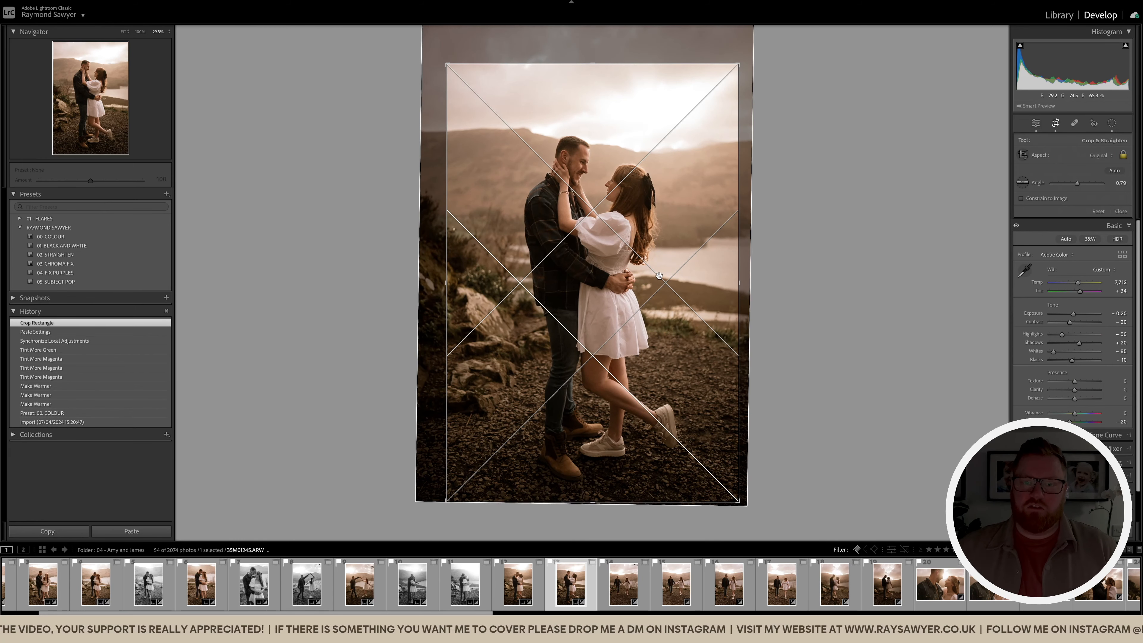
pyautogui.press('r')
# Step: Copy all settings of this photo and paste them onto every photo from 35M01258.ARW to the last one, replacing existing masks
pyautogui.click(63, 536)
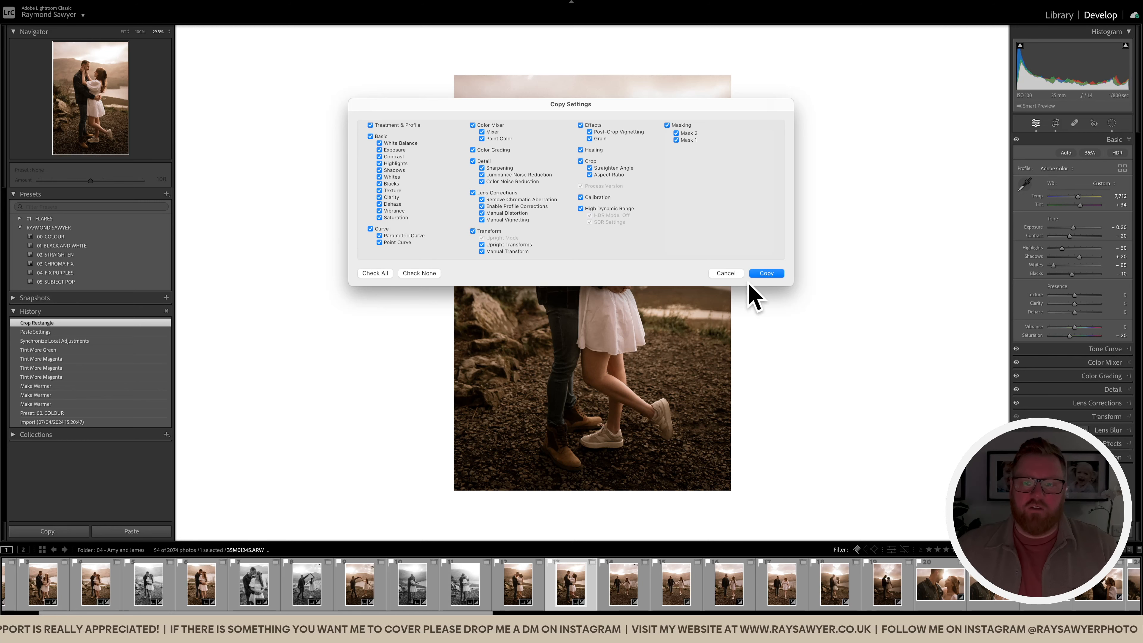
pyautogui.click(762, 273)
pyautogui.click(608, 585)
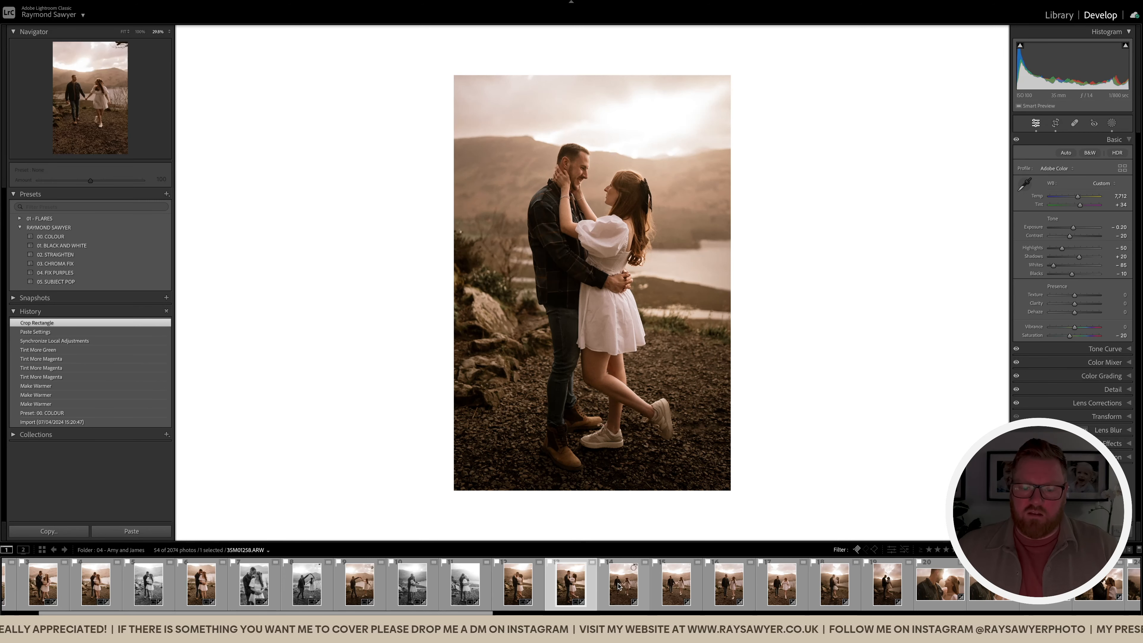
pyautogui.scroll(-5, 621, 585)
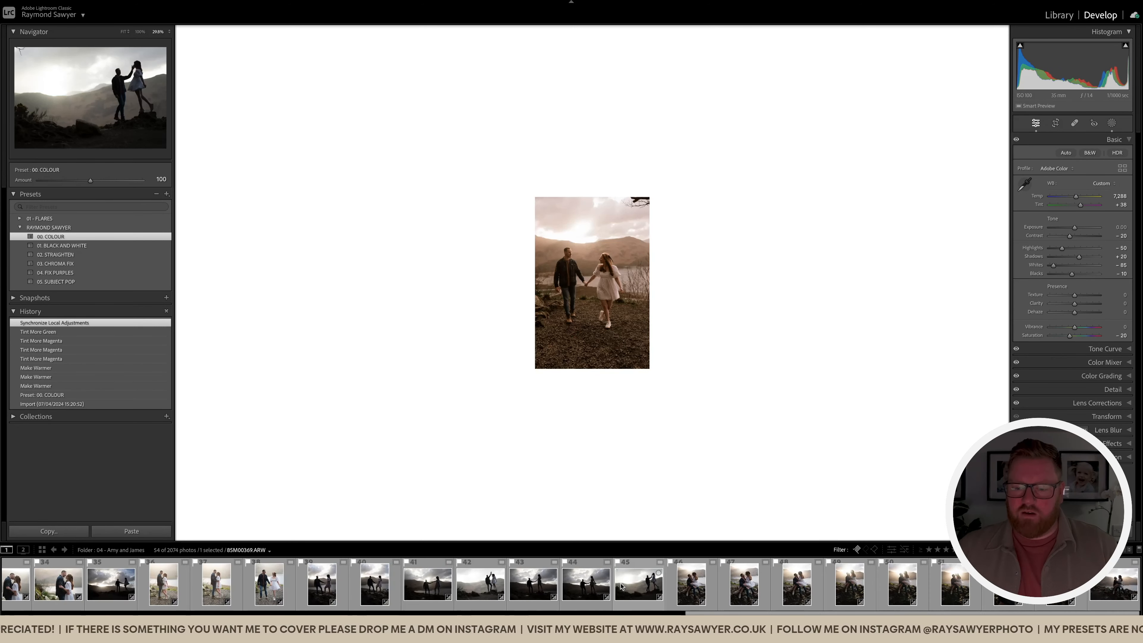
pyautogui.keyDown('shift'); pyautogui.click(1110, 591); pyautogui.keyUp('shift')
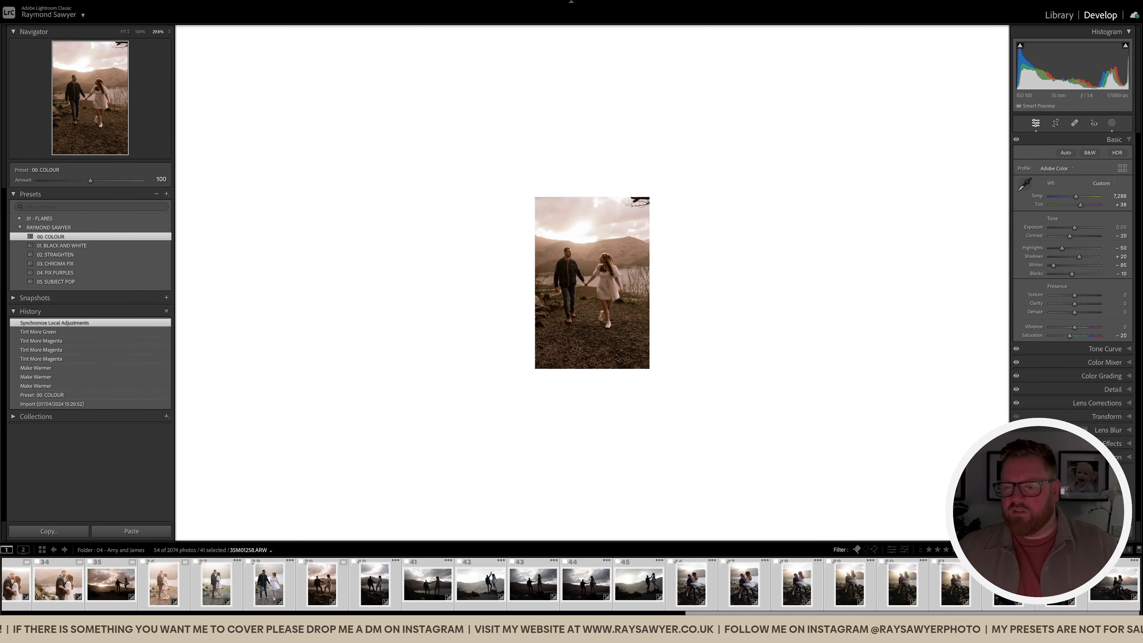
pyautogui.click(131, 532)
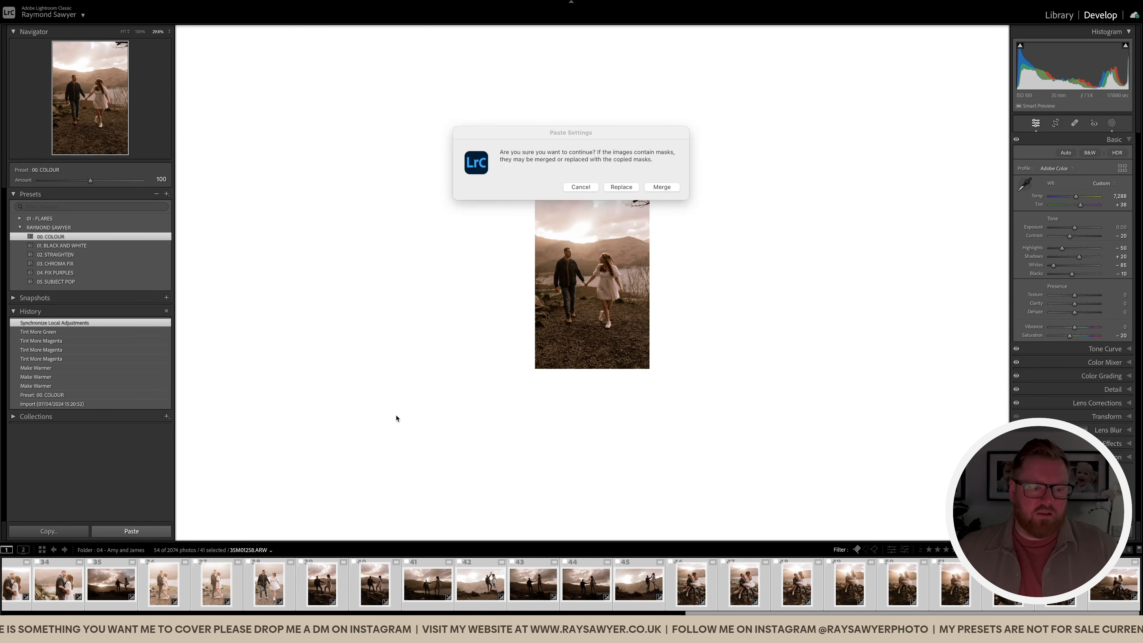
pyautogui.click(624, 189)
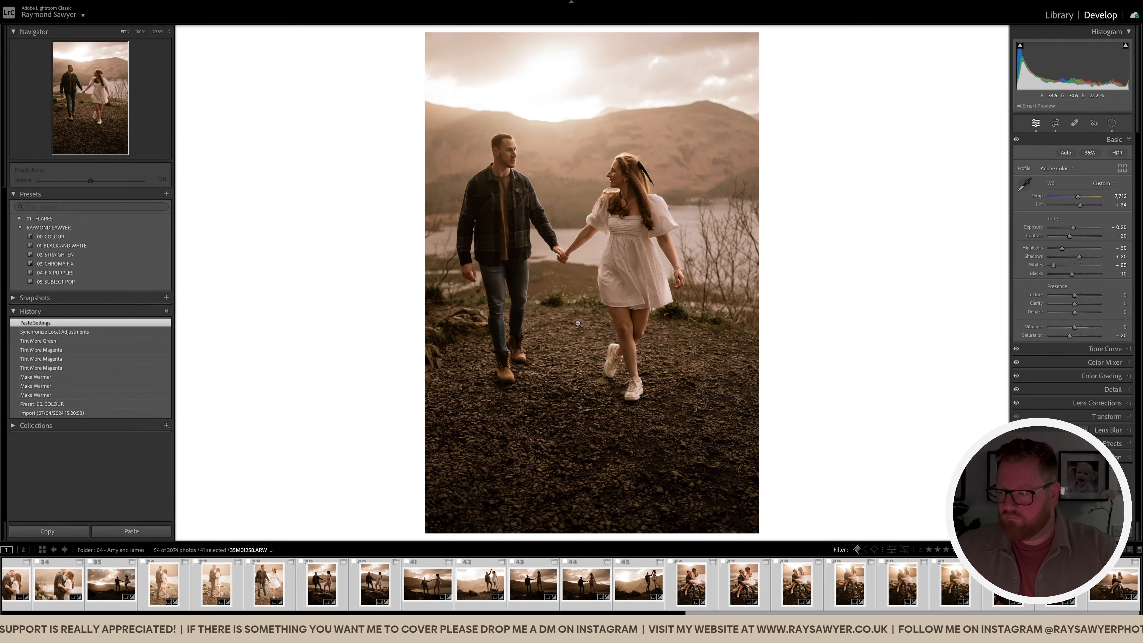
# Step: Reposition the crop of 35M01258.ARW so the walking couple sits lower in the frame, and rotate it to about -0.15°
pyautogui.hscroll(-7, 315, 585)
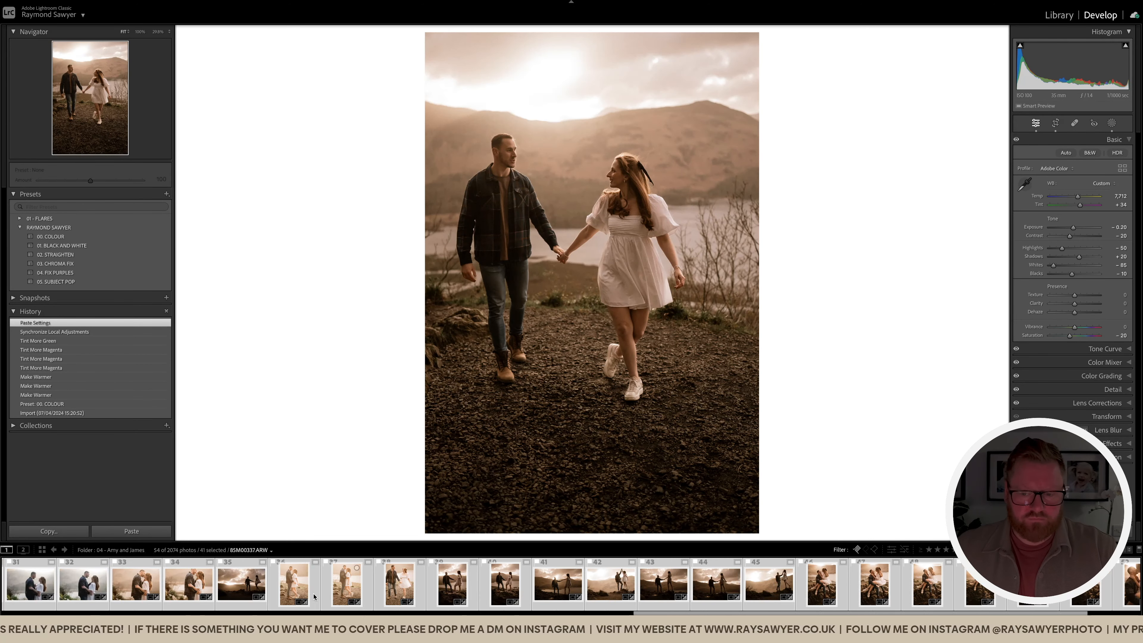
pyautogui.hscroll(-4, 314, 585)
pyautogui.hscroll(2, 314, 585)
pyautogui.click(409, 584)
pyautogui.press('r')
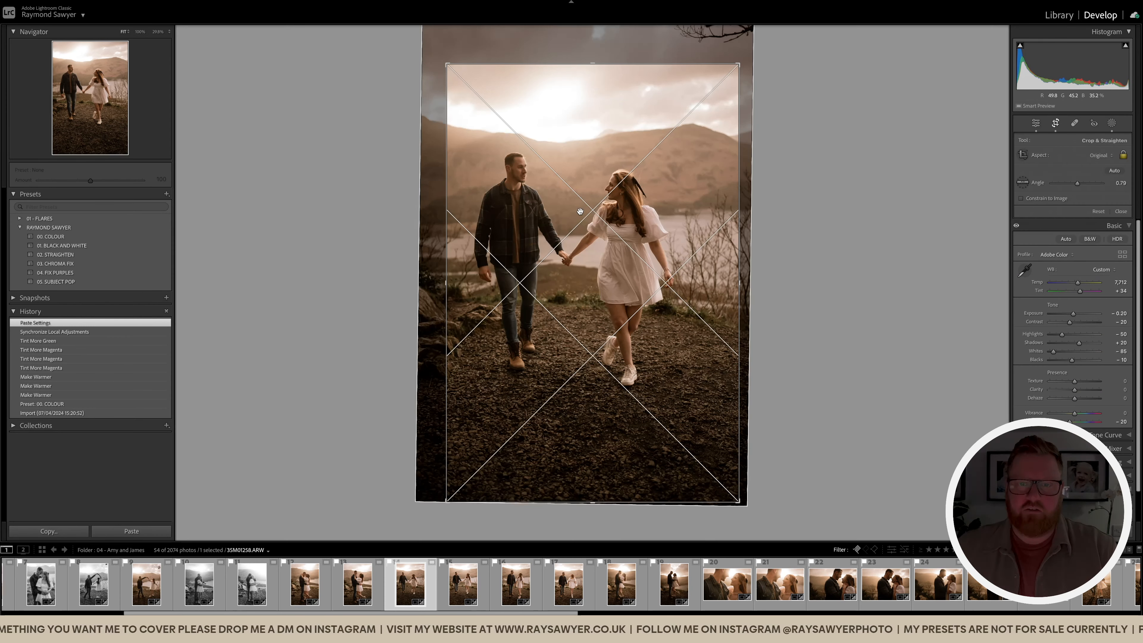
pyautogui.moveTo(592, 243); pyautogui.dragTo(596, 234)
pyautogui.moveTo(775, 253); pyautogui.dragTo(775, 230)
pyautogui.press('Return')
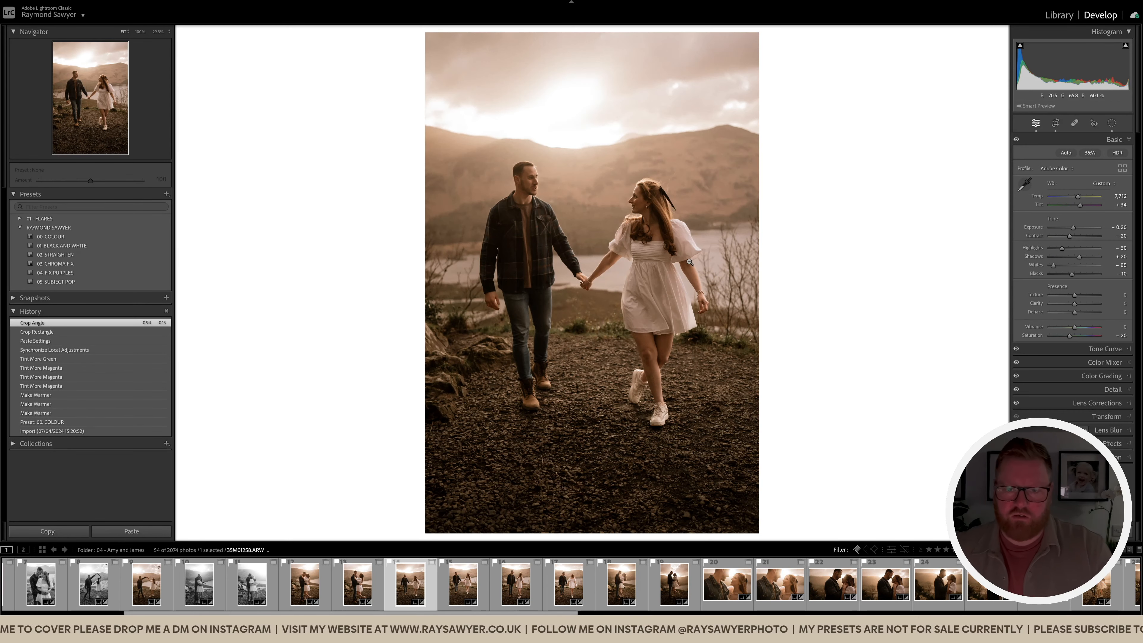
pyautogui.press('Right')
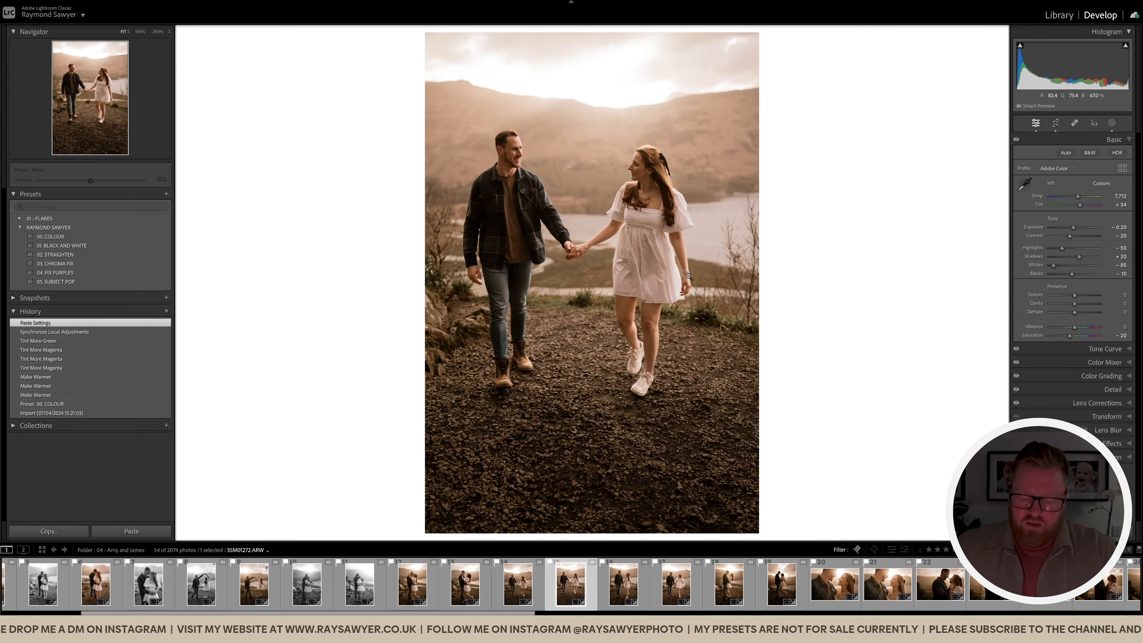
pyautogui.press('Left')
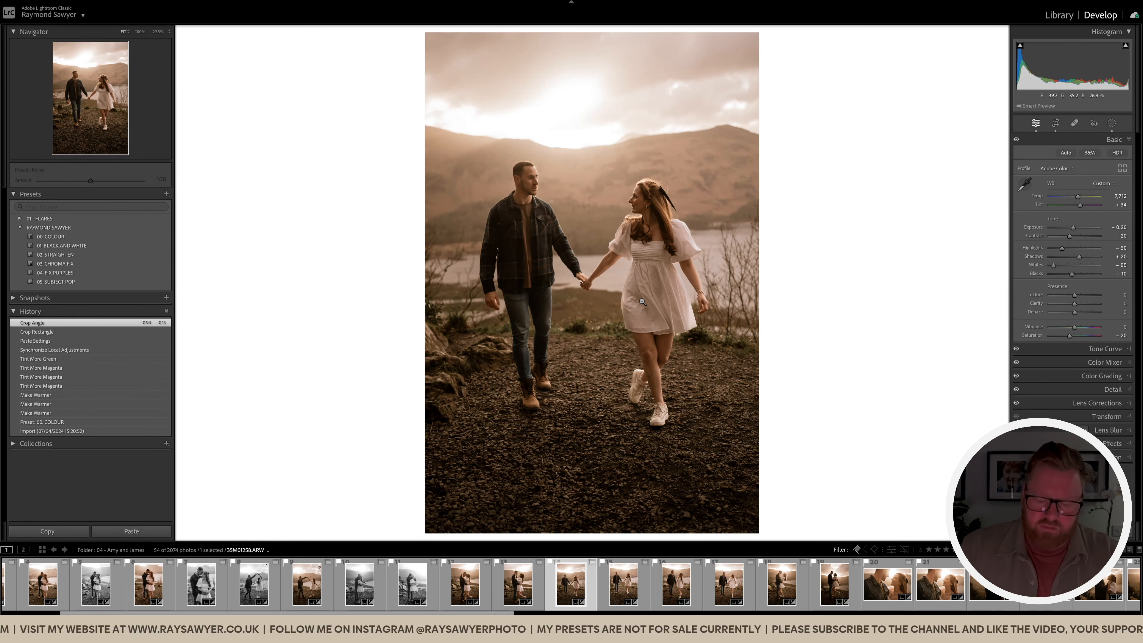
# Step: Remove the pick flag from 35M01258.ARW, and paste the copied settings onto 35M01291.ARW
pyautogui.press('u')
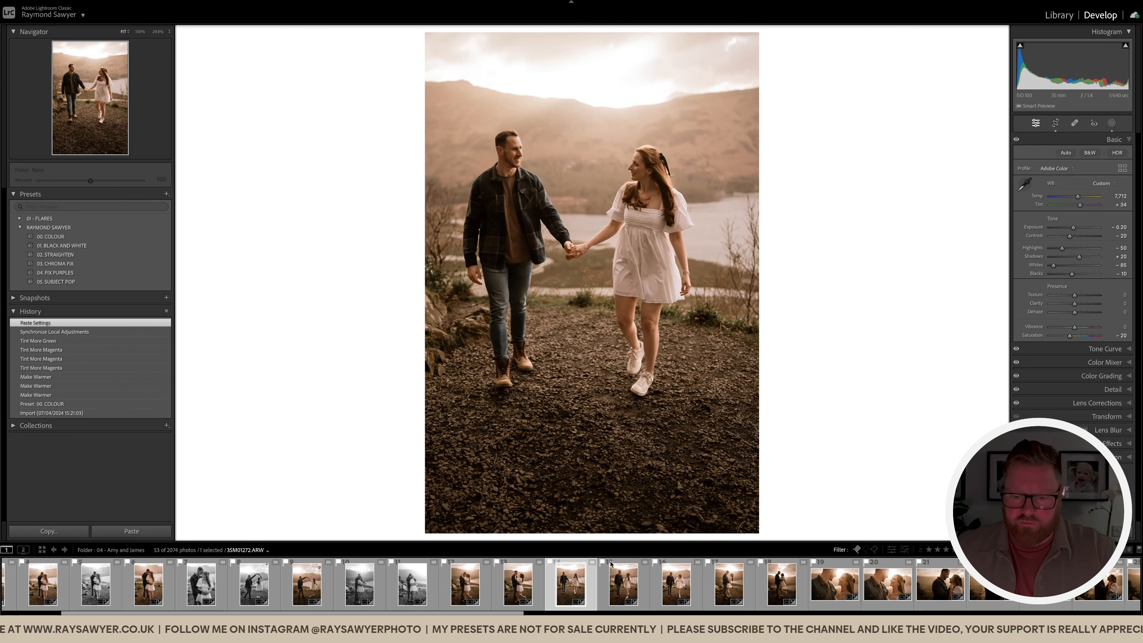
pyautogui.press('Right')
pyautogui.hotkey('ctrl', 'shift', 'v')
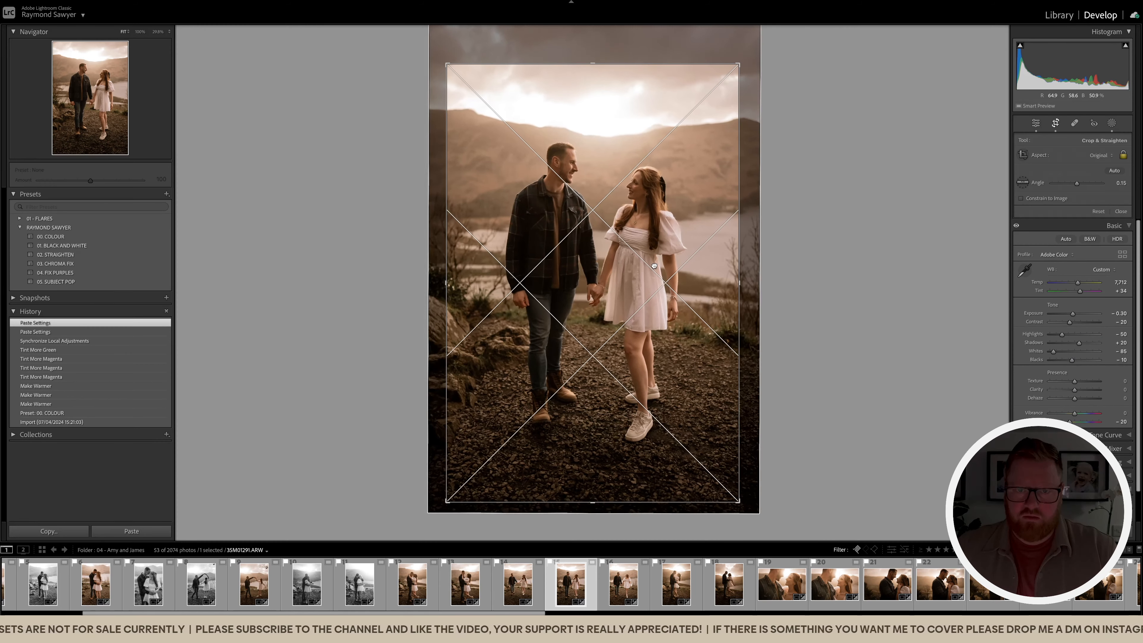
# Step: Reposition and straighten the crop of 35M01291.ARW around the standing couple, and compare the edit with the original
pyautogui.moveTo(657, 271); pyautogui.dragTo(654, 265)
pyautogui.moveTo(758, 270); pyautogui.dragTo(759, 271)
pyautogui.press('r')
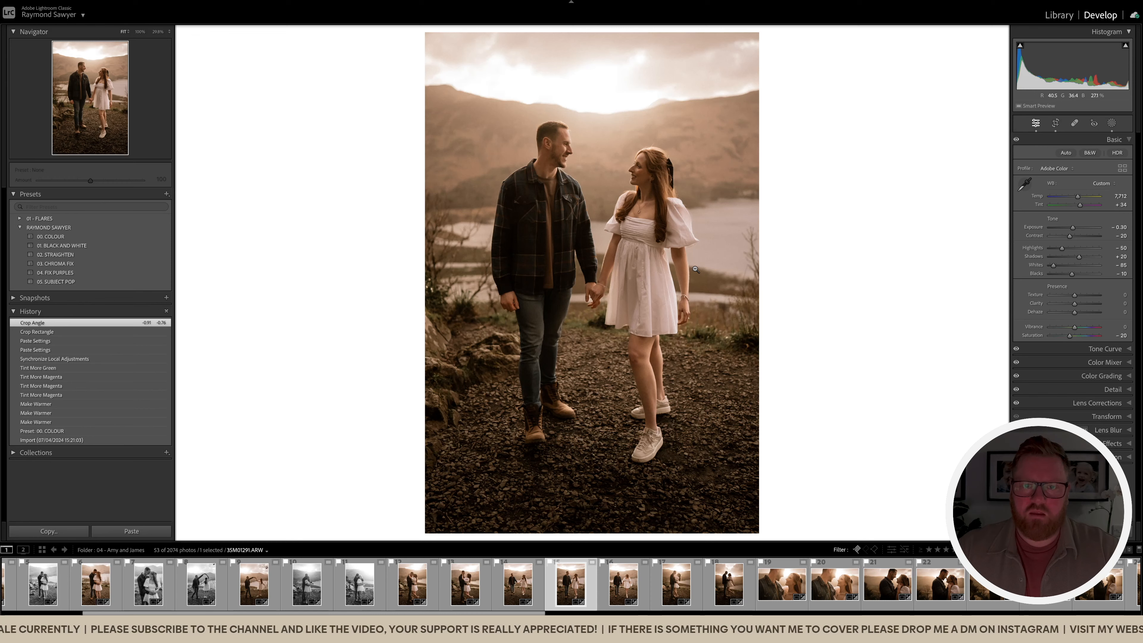
pyautogui.press('\\')
pyautogui.press('\\')
# Step: Reposition the crop of 35M01326.ARW around the walking couple and rotate it to about -0.58°
pyautogui.press('Right')
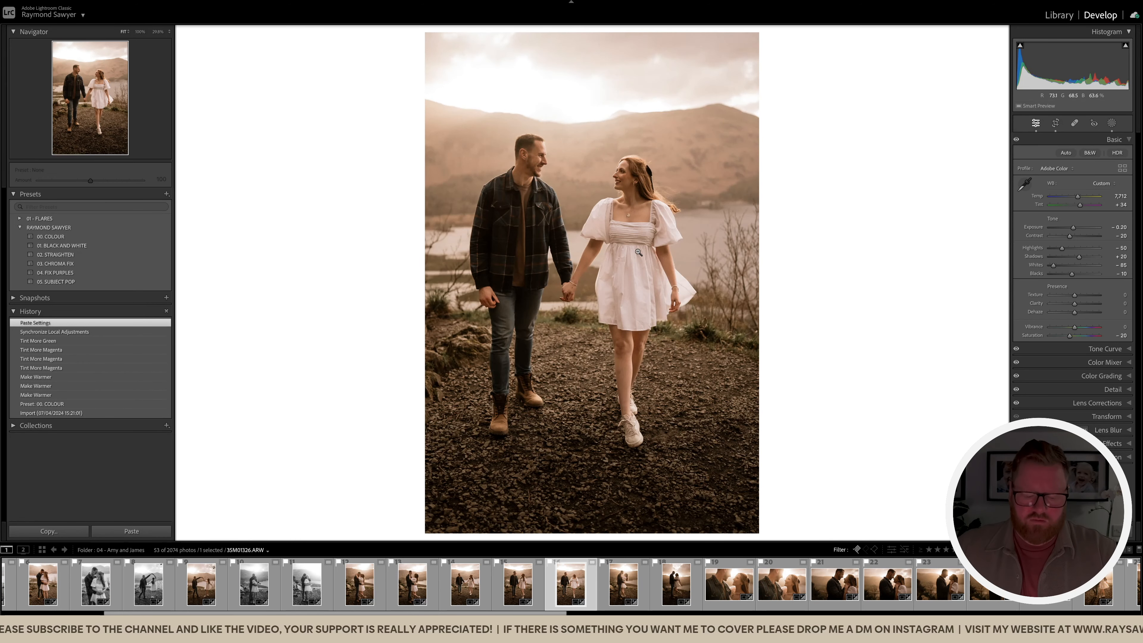
pyautogui.press('r')
pyautogui.moveTo(812, 275); pyautogui.dragTo(811, 269)
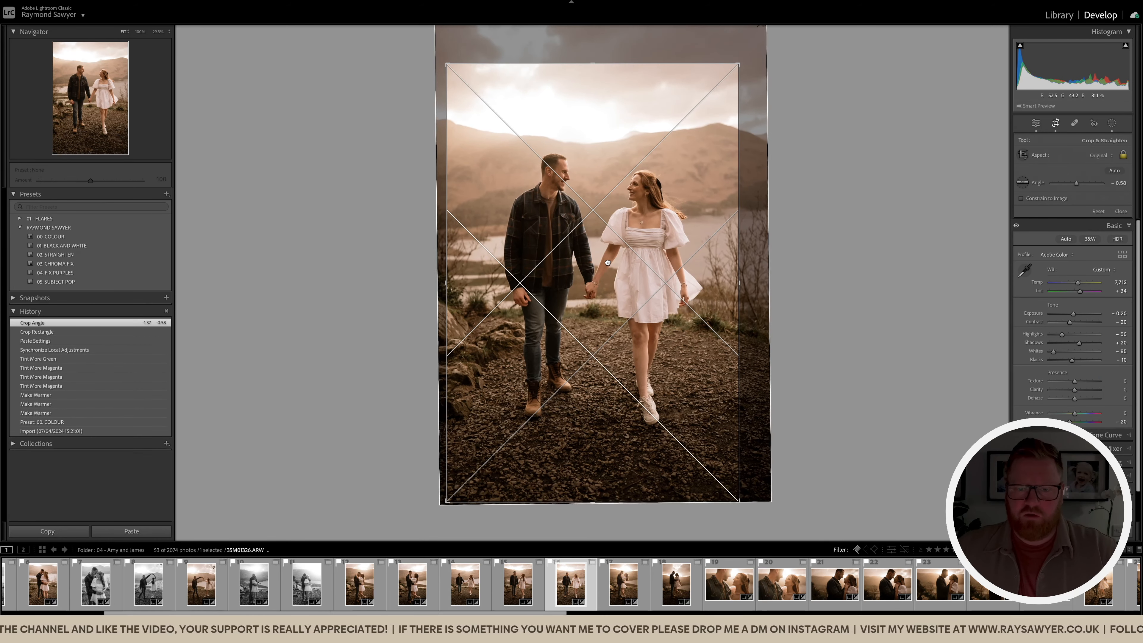
pyautogui.moveTo(607, 262); pyautogui.dragTo(608, 265)
pyautogui.press('r')
# Step: Lower the exposure of 35M01326.ARW to -0.40 and shift its crop slightly to refine the couple's position
pyautogui.press('-')
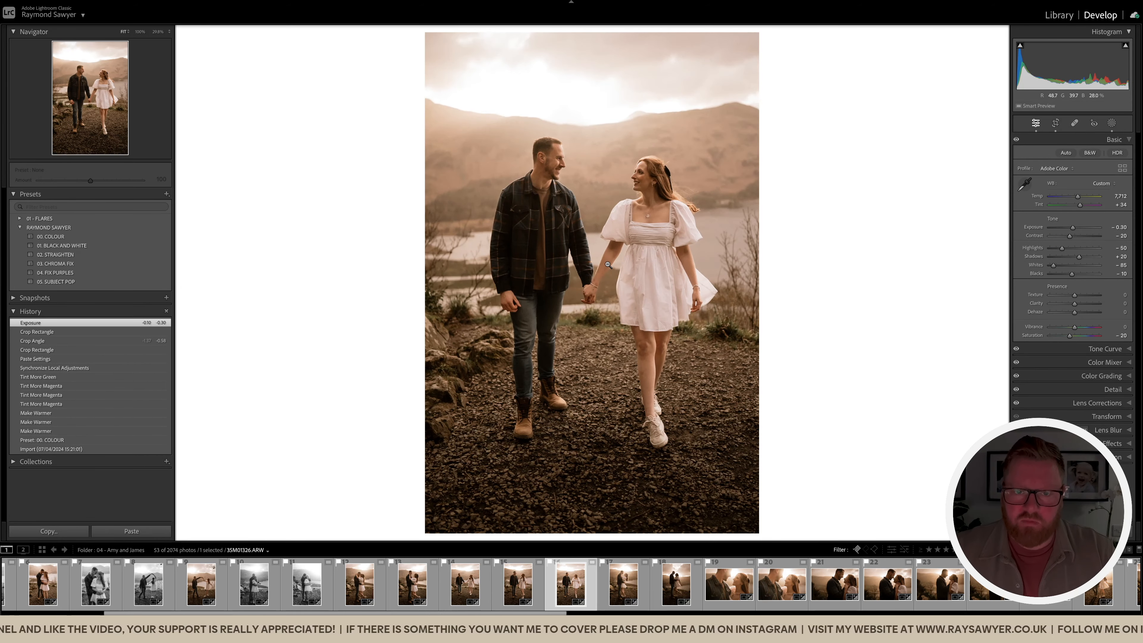
pyautogui.press('-')
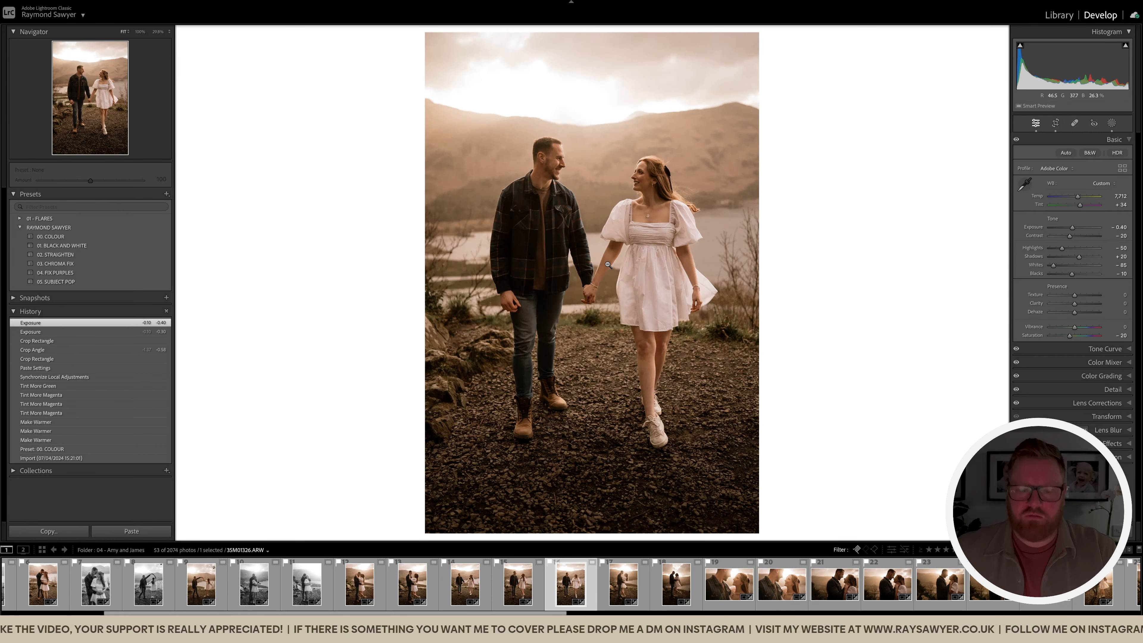
pyautogui.press('r')
pyautogui.moveTo(608, 265); pyautogui.dragTo(572, 270)
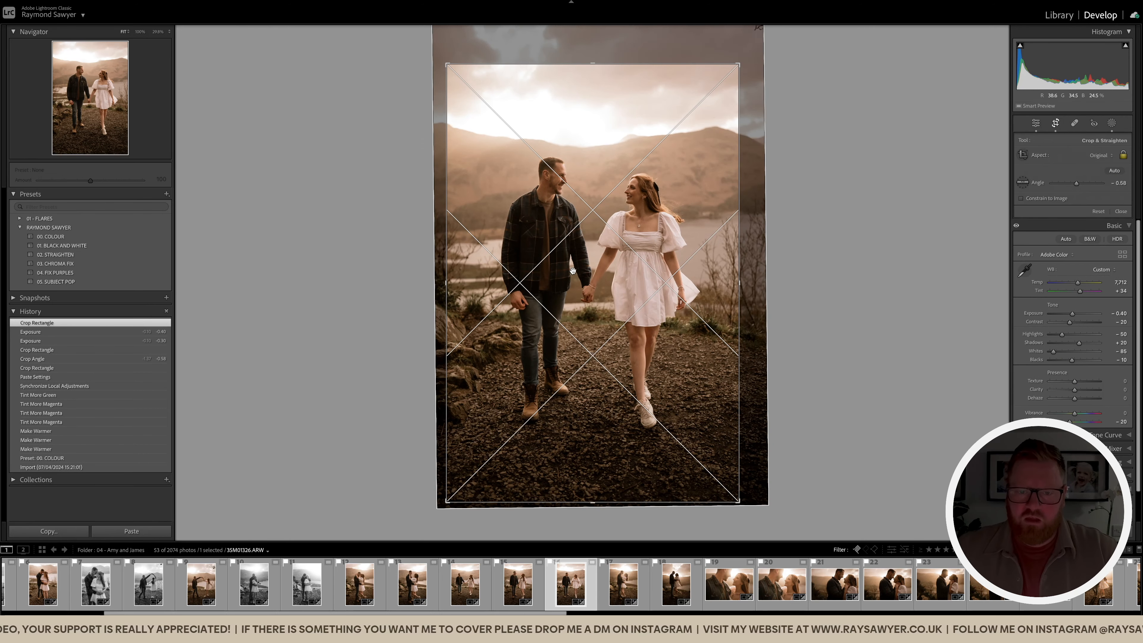
pyautogui.press('r')
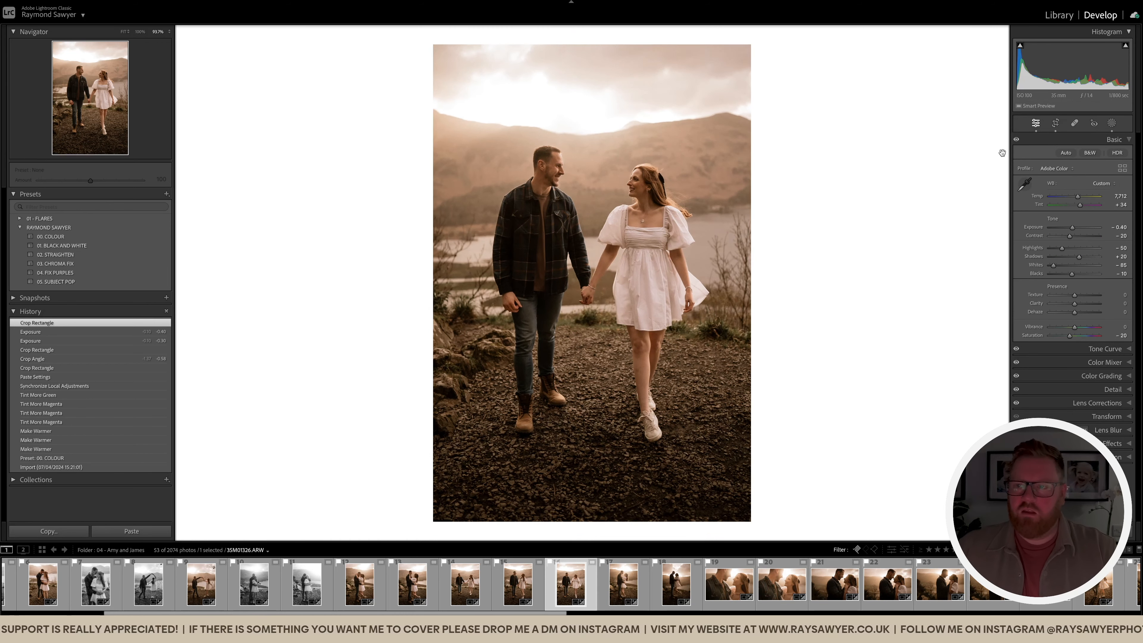
# Step: Toggle the visibility of Mask 1 on the couple in 35M01326.ARW to examine its effect
pyautogui.click(1112, 123)
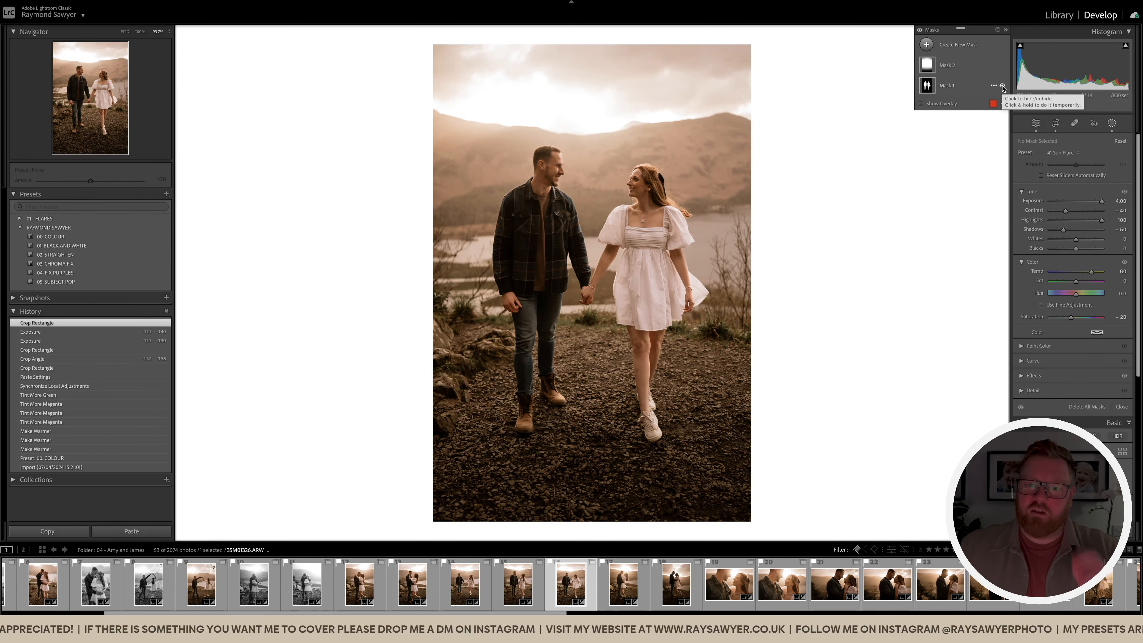
pyautogui.click(1003, 86)
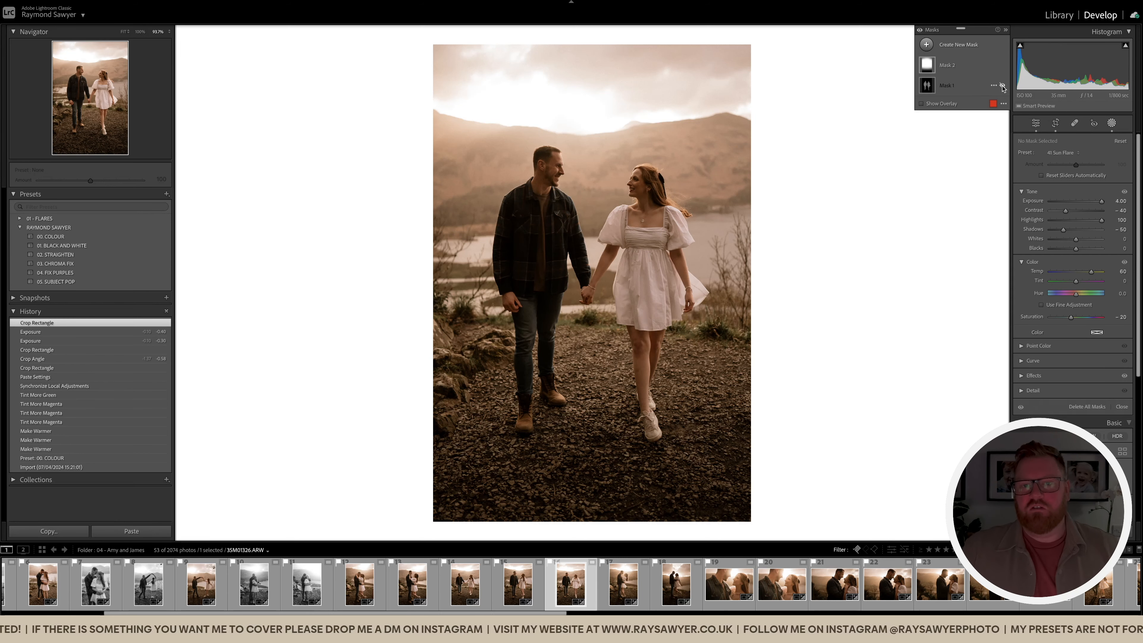
pyautogui.click(1003, 86)
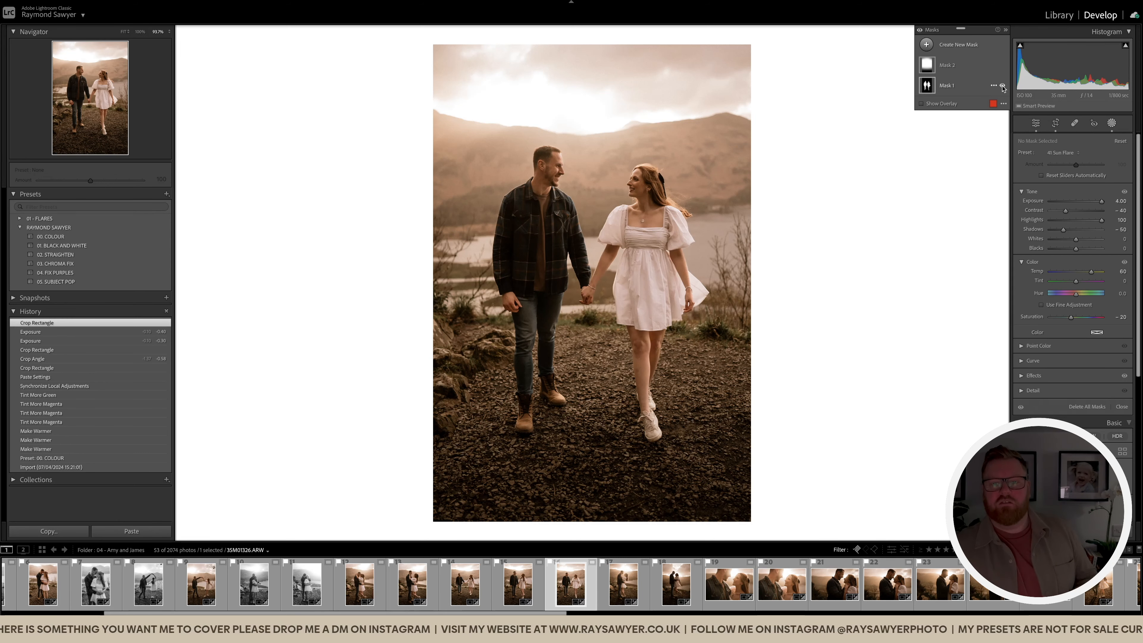
pyautogui.hotkey('shift', 'w')
# Step: Reposition the crop of 35M01356.ARW around the embracing couple
pyautogui.press('Right')
pyautogui.press('r')
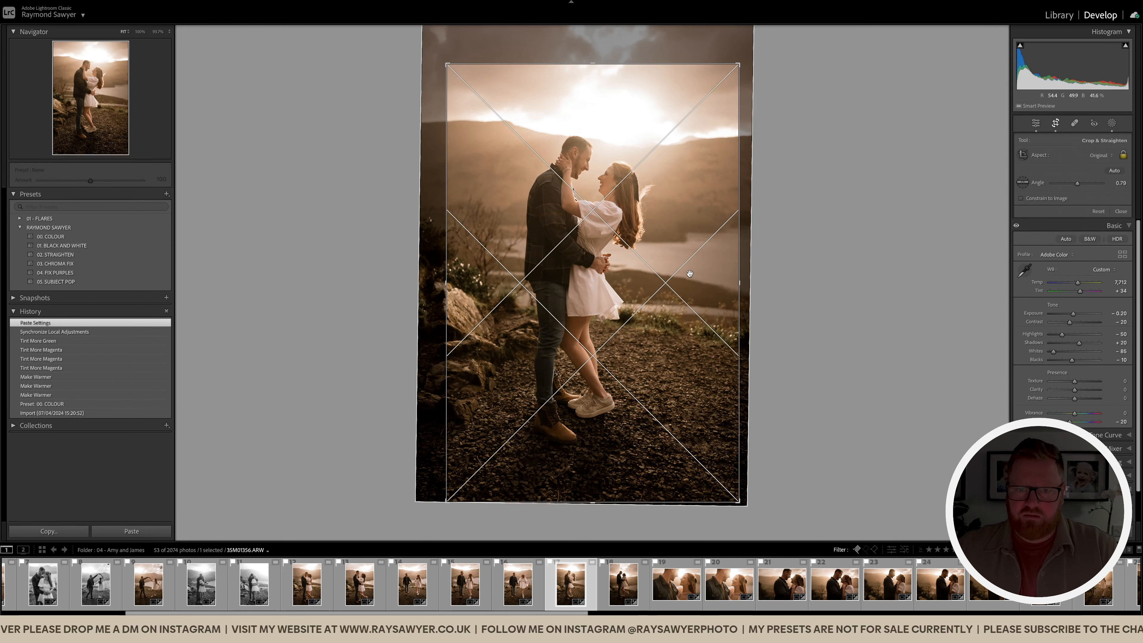
pyautogui.moveTo(698, 282); pyautogui.dragTo(696, 282)
pyautogui.press('Return')
# Step: Lower the exposure of 35M01356.ARW to -0.30 and rate it two stars
pyautogui.press('-')
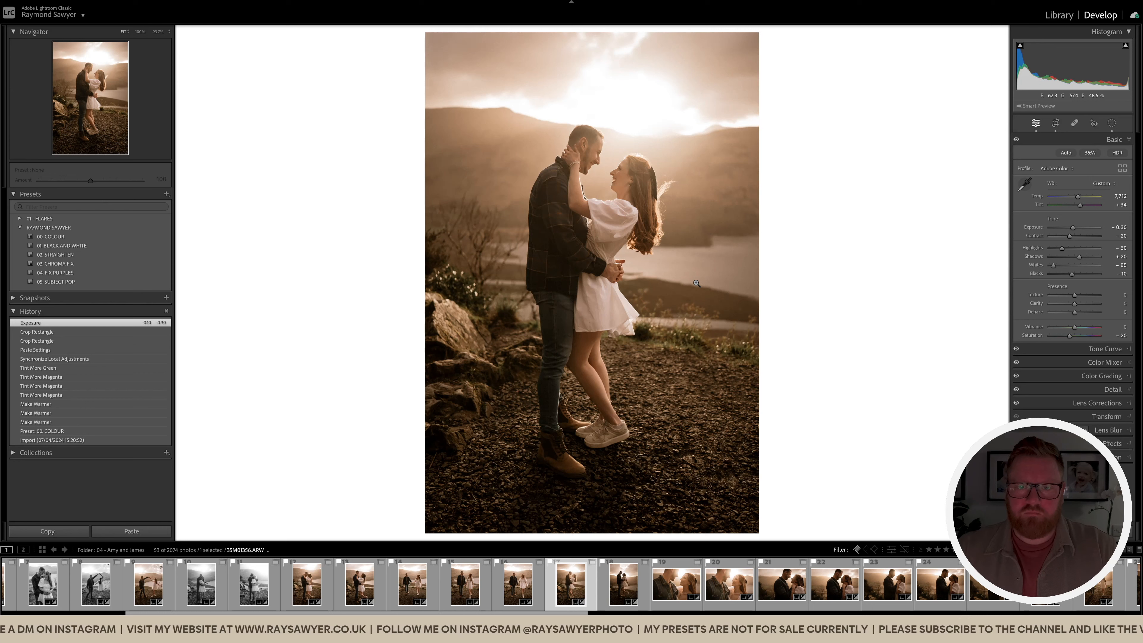
pyautogui.press('2')
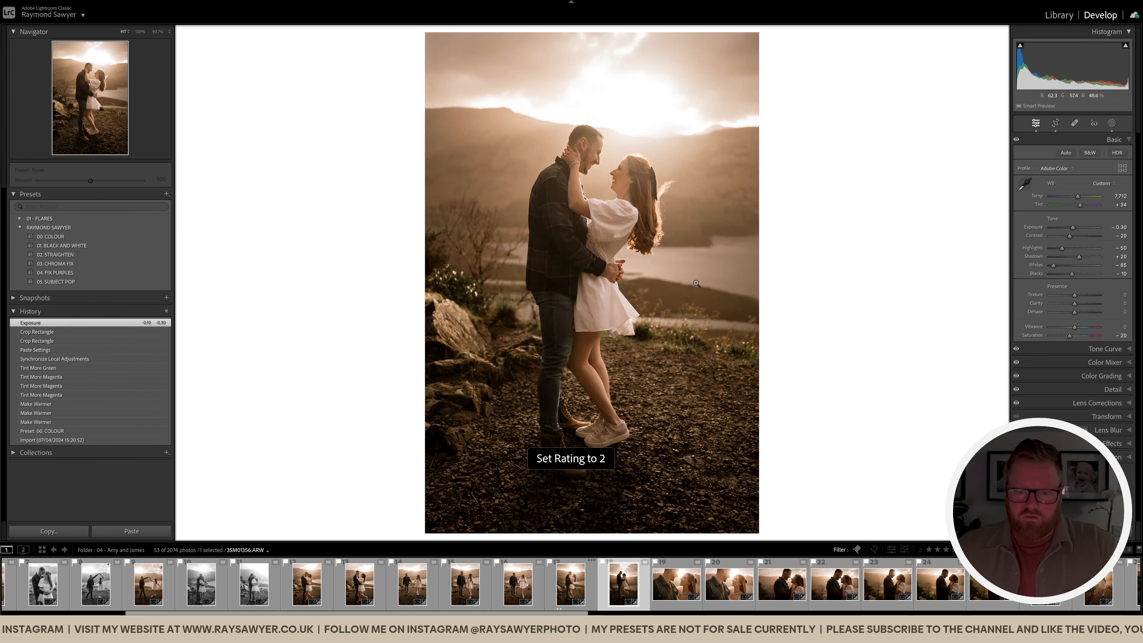
# Step: Apply the 01. BLACK AND WHITE preset to 35M01376.ARW, and reposition its crop around the couple with a rotation of about 0.10°
pyautogui.press('Right')
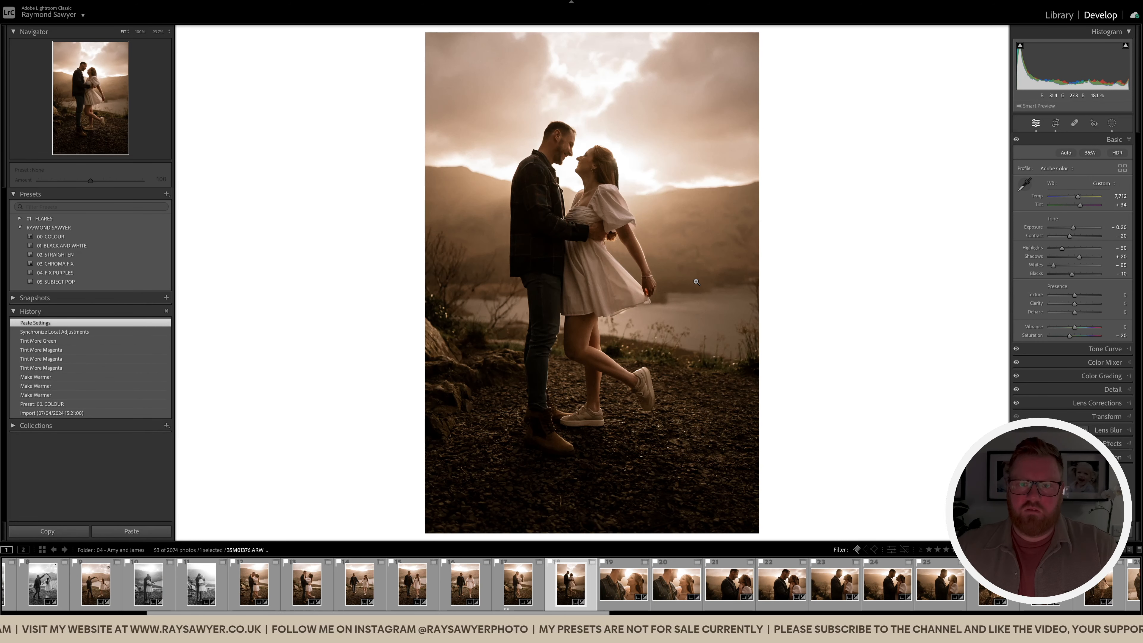
pyautogui.click(69, 246)
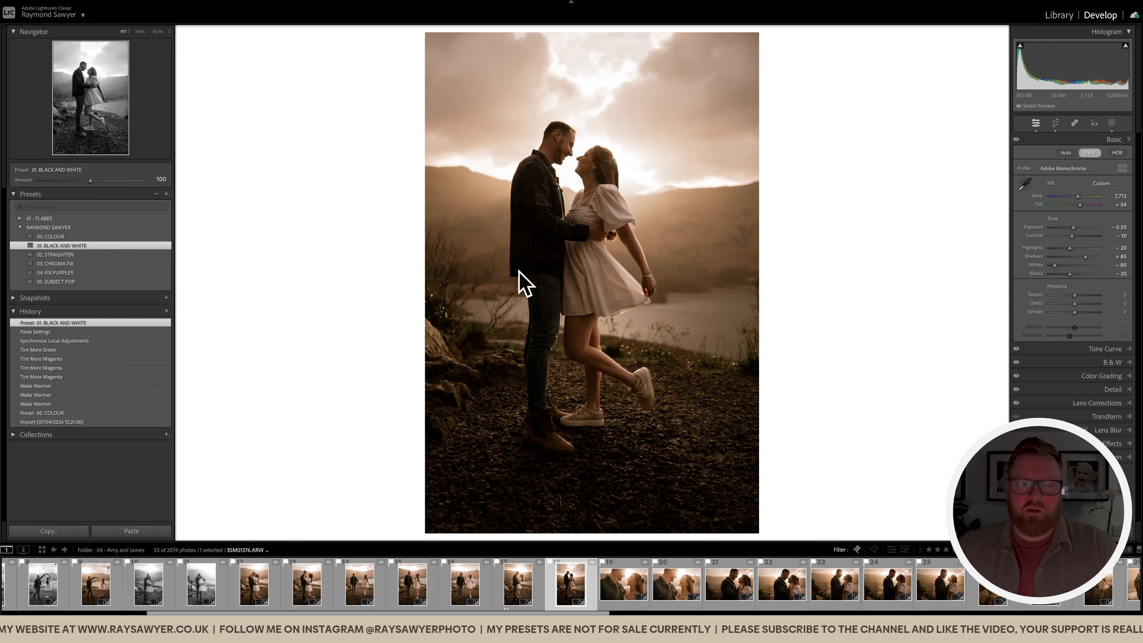
pyautogui.press('r')
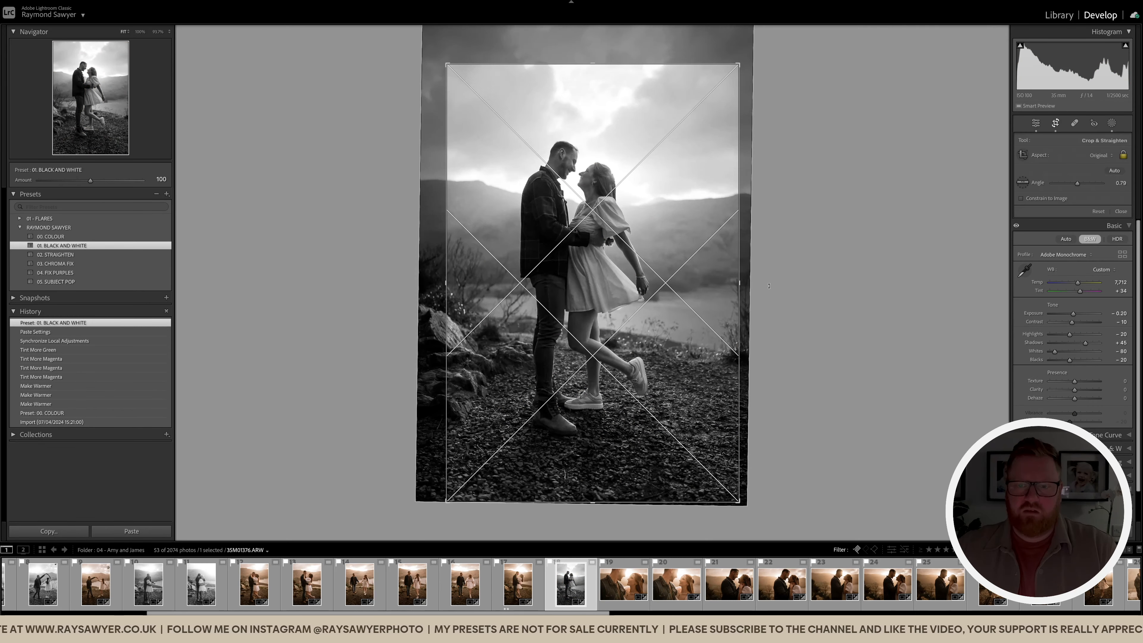
pyautogui.moveTo(691, 284); pyautogui.dragTo(690, 294)
pyautogui.moveTo(793, 297); pyautogui.dragTo(794, 295)
pyautogui.moveTo(648, 315); pyautogui.dragTo(650, 317)
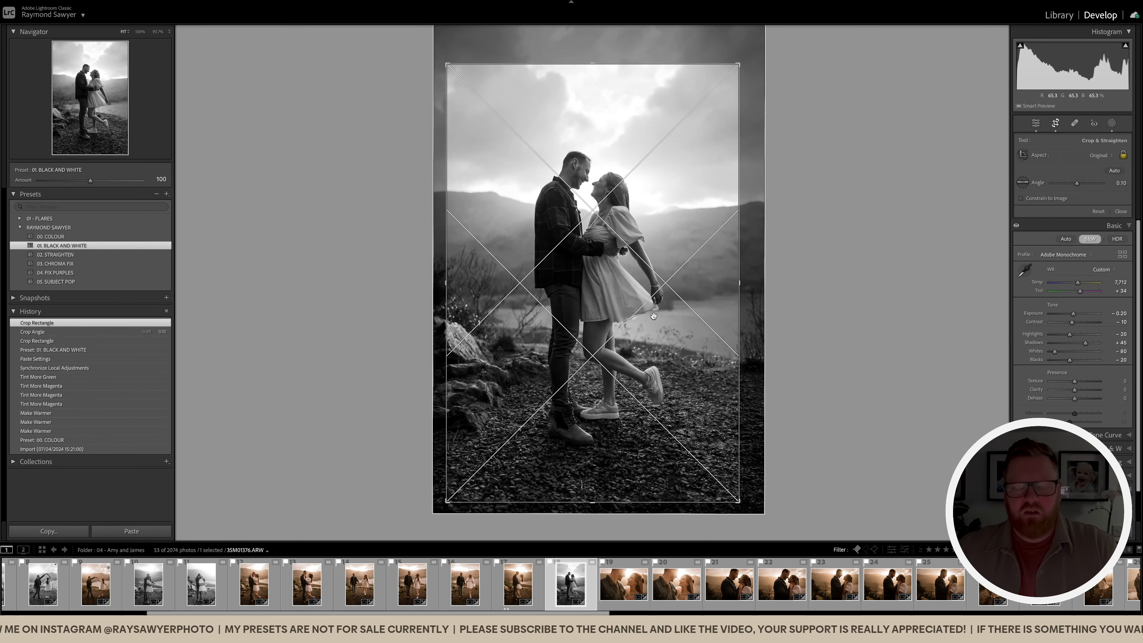
pyautogui.press('r')
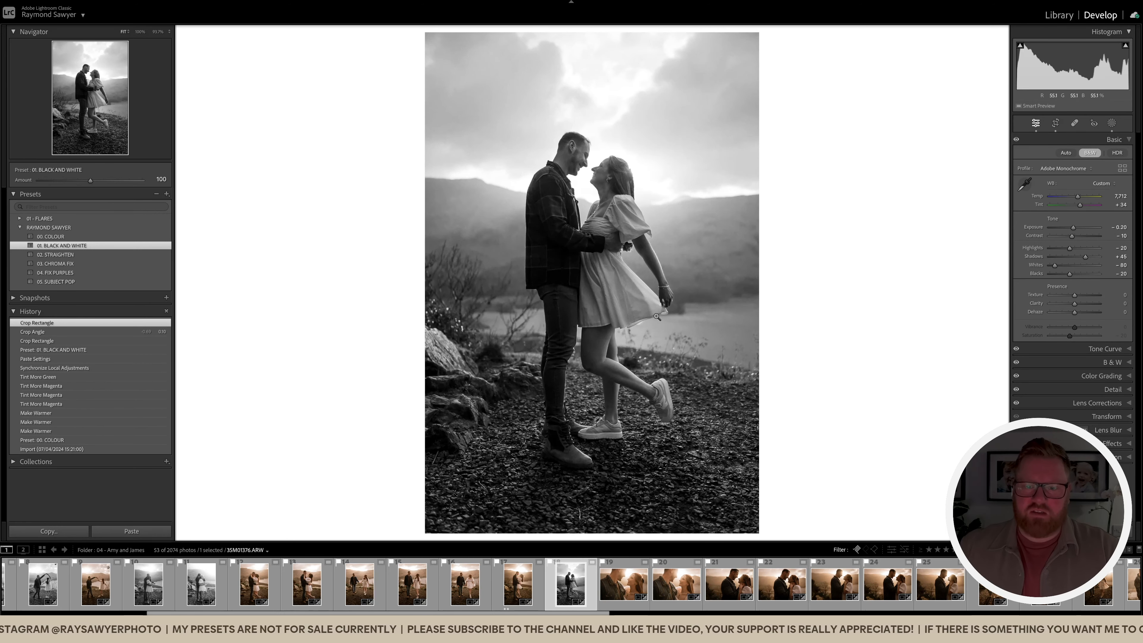
# Step: Set the exposure of the close-up 35M01388.ARW to -0.60 and its tint to +37, and rate it one star
pyautogui.press('Right')
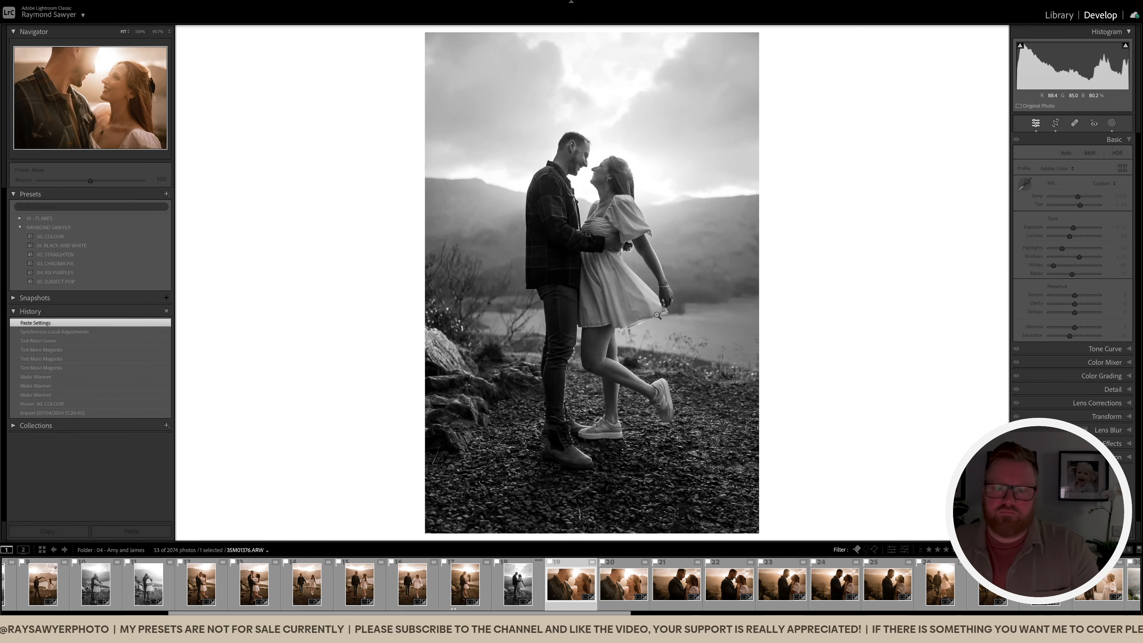
pyautogui.press('-')
pyautogui.press('-')
pyautogui.press('-')
pyautogui.press('-')
pyautogui.scroll(-5, 675, 267)
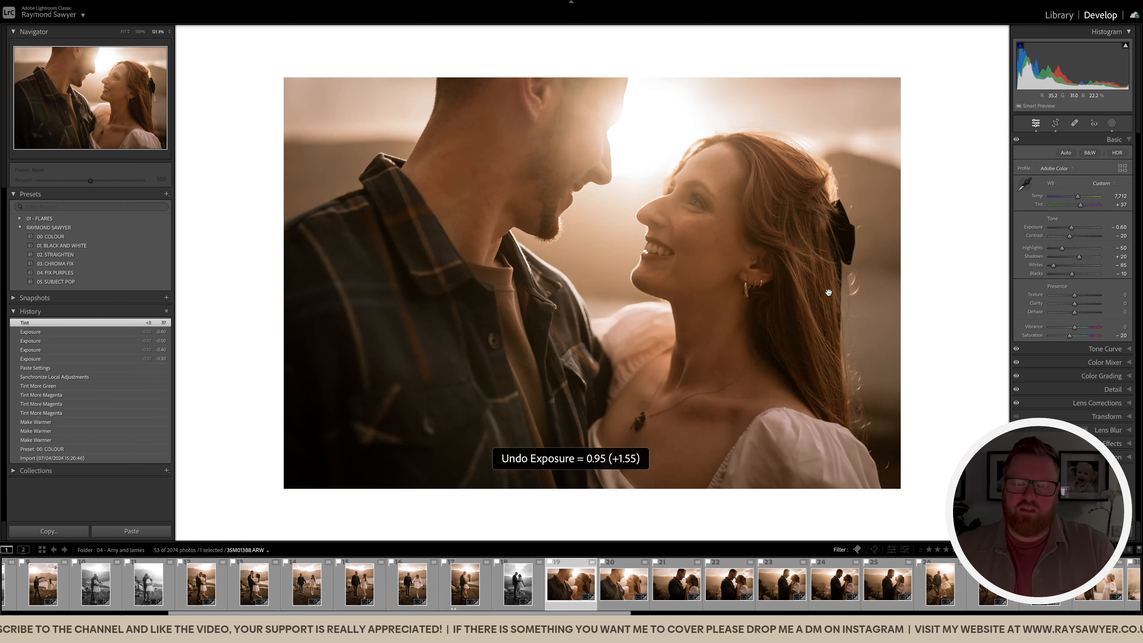
pyautogui.press('1')
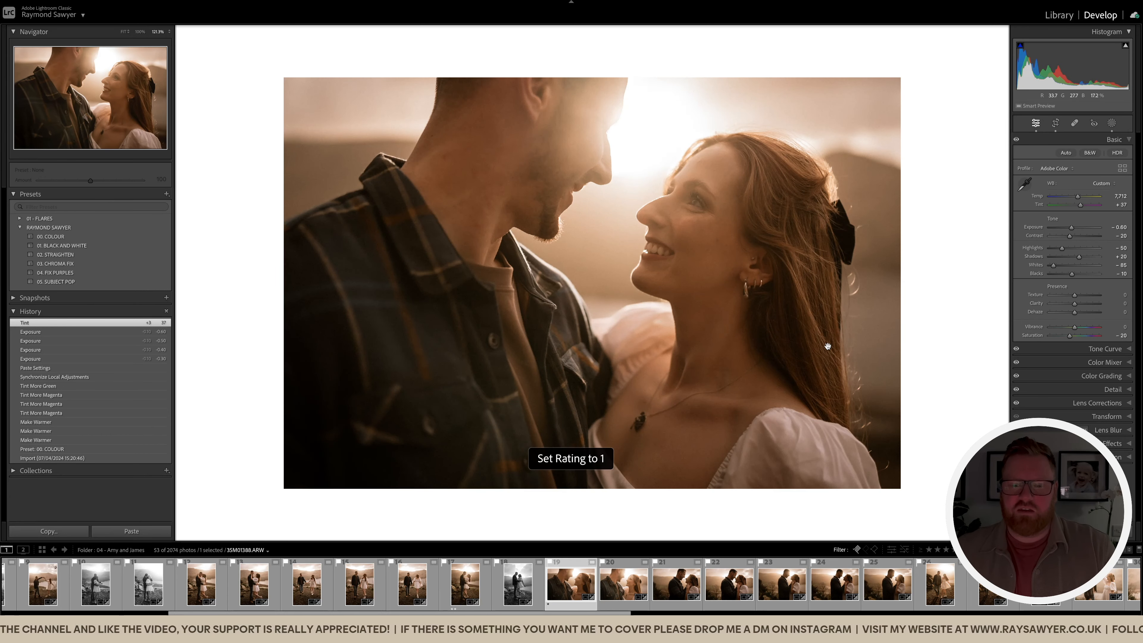
# Step: Paste the settings of 35M01388.ARW onto the next close-up, 35M01394.ARW
pyautogui.press('z')
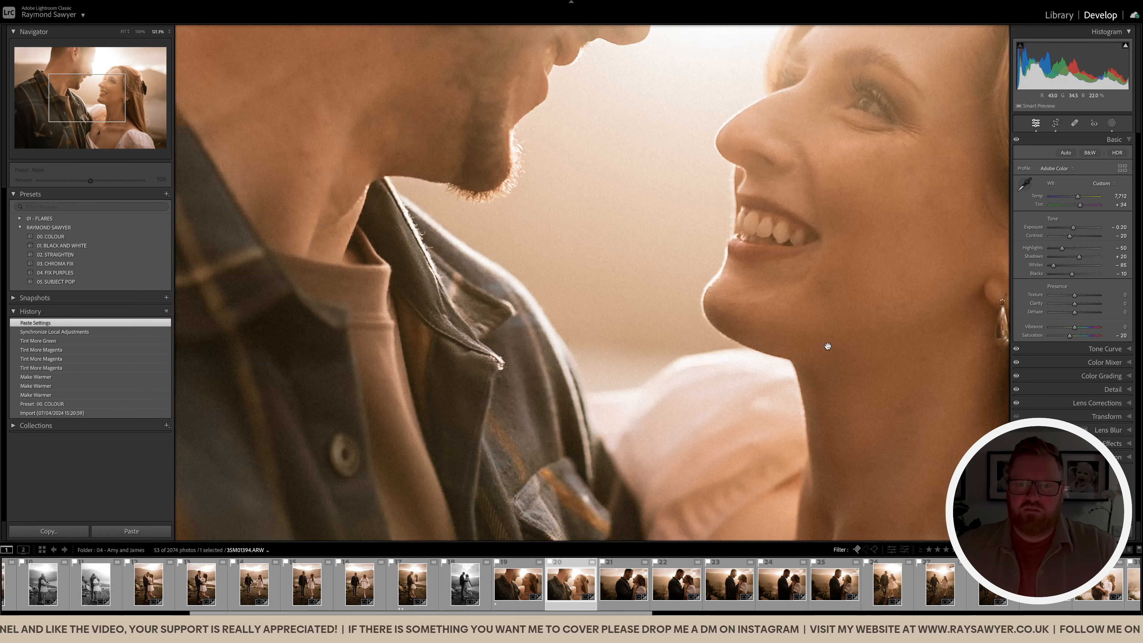
pyautogui.press('z')
pyautogui.hotkey('ctrl', '-')
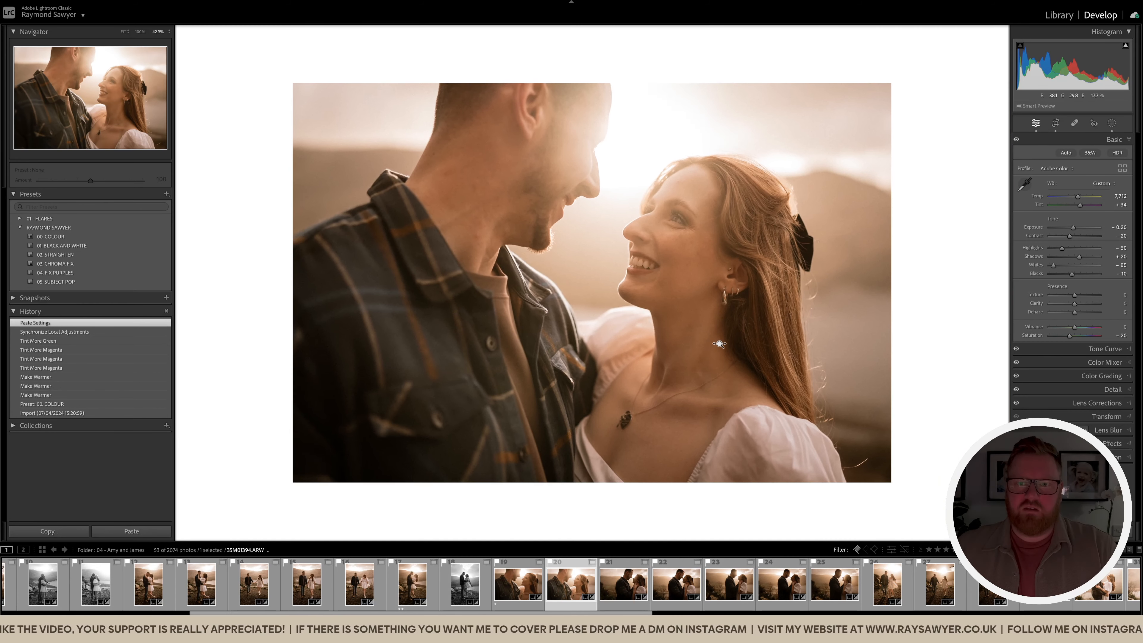
pyautogui.press('super+shift+v')
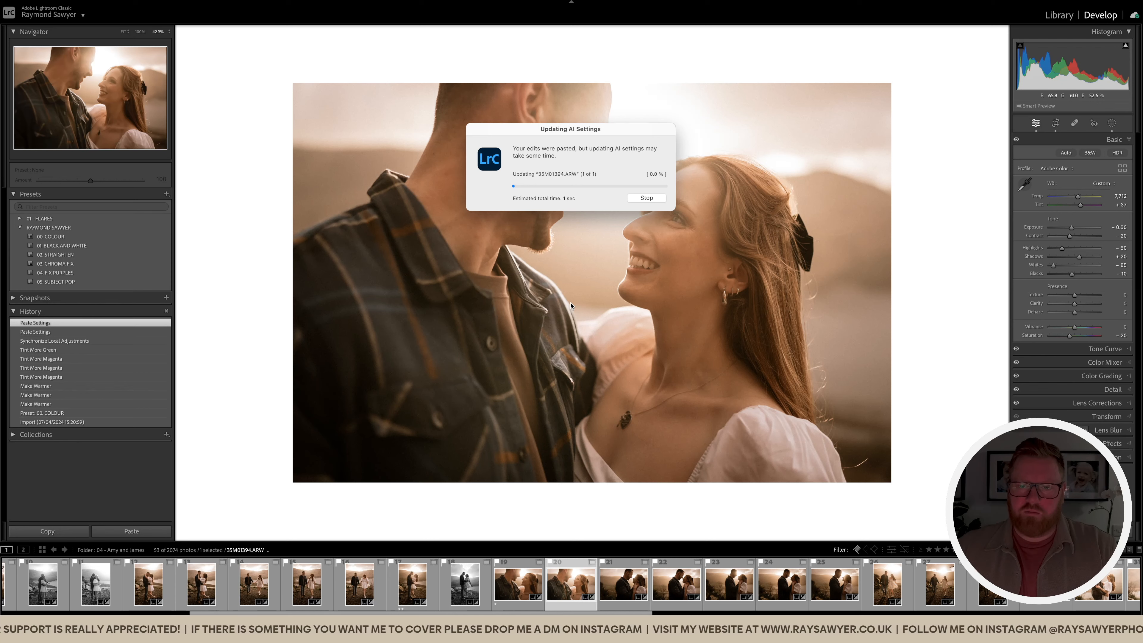
# Step: Apply the 01. BLACK AND WHITE preset to 35M01388.ARW, and rate the colour close-up 35M01394.ARW one star
pyautogui.press('Left')
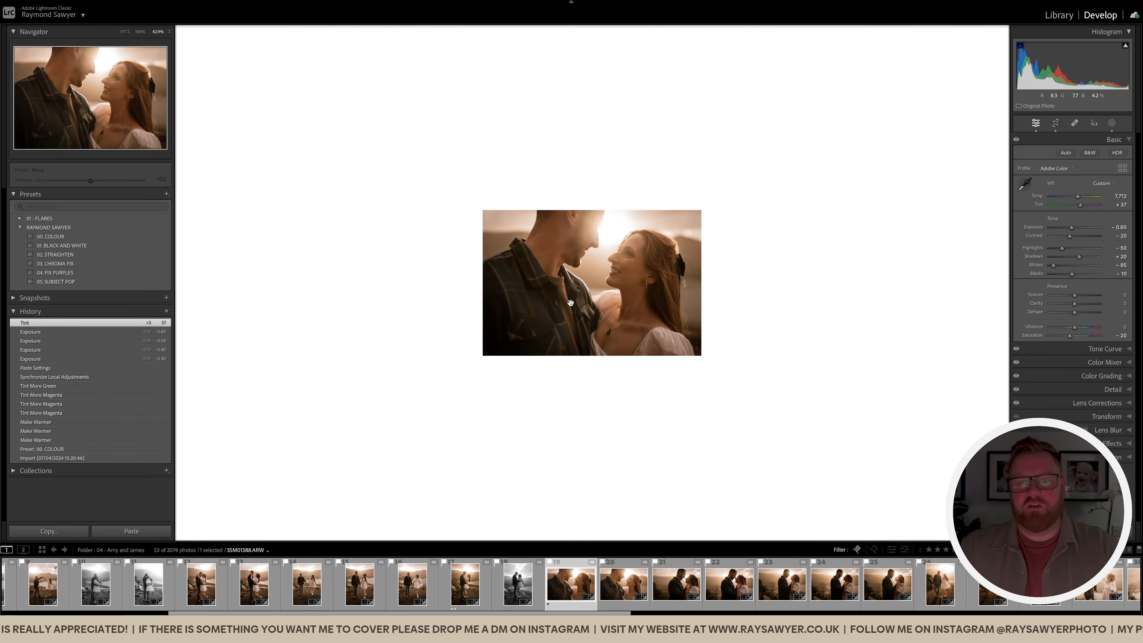
pyautogui.click(121, 246)
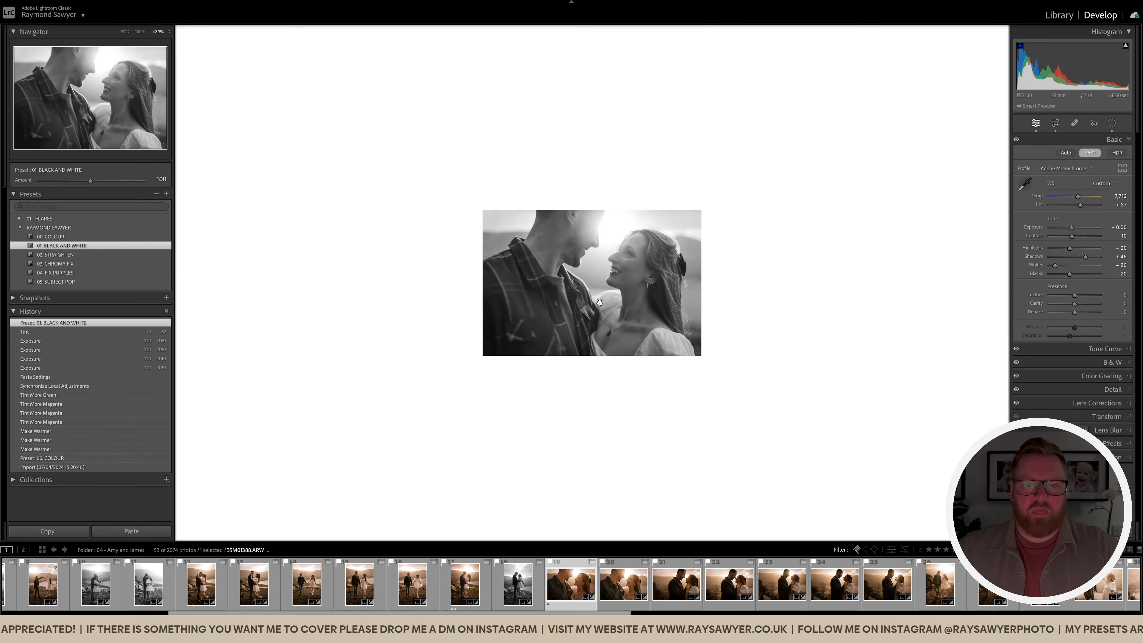
pyautogui.click(601, 304)
pyautogui.press('1')
pyautogui.click(702, 309)
# Step: Cool the temperature of 35M01414.ARW to 7,512 and set its exposure to -0.10
pyautogui.press('Right')
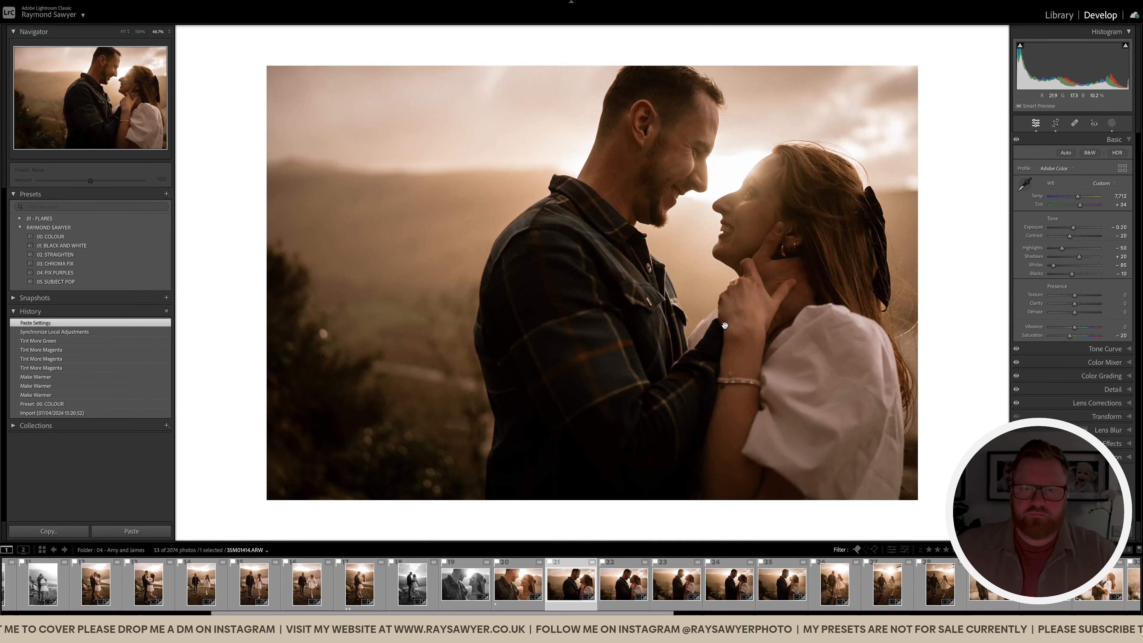
pyautogui.moveTo(772, 279); pyautogui.dragTo(758, 281)
pyautogui.press('Down')
pyautogui.press('Down')
pyautogui.press('Down')
pyautogui.press('Up')
pyautogui.press('Up')
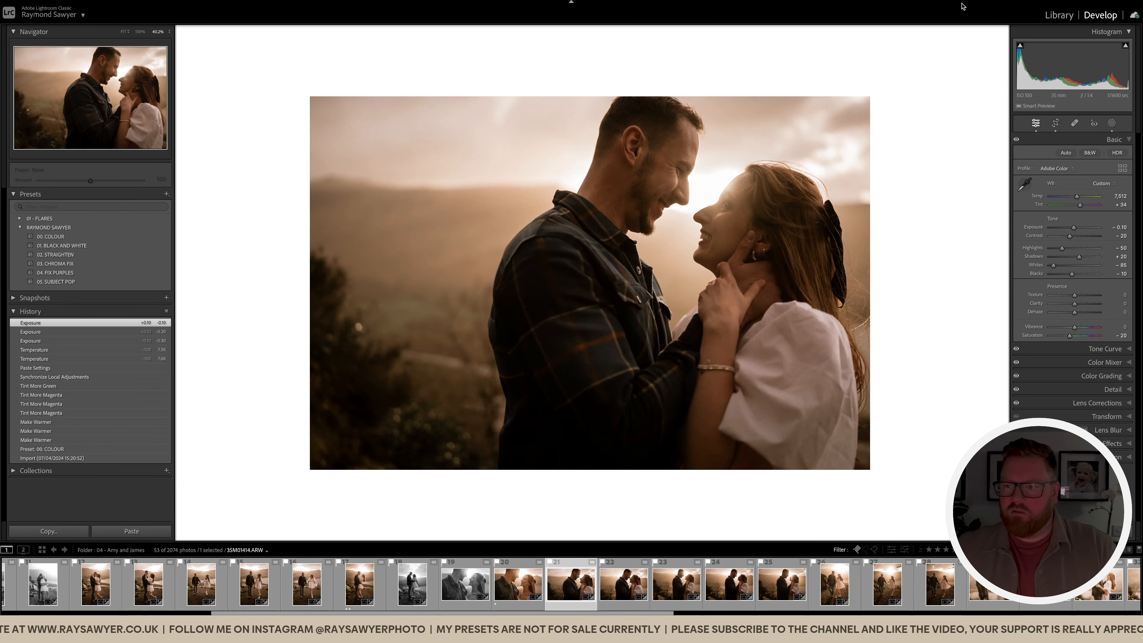
# Step: Try raising the exposure of 35M01414.ARW to +1.15, and undo the change
pyautogui.moveTo(1074, 230); pyautogui.dragTo(1081, 229)
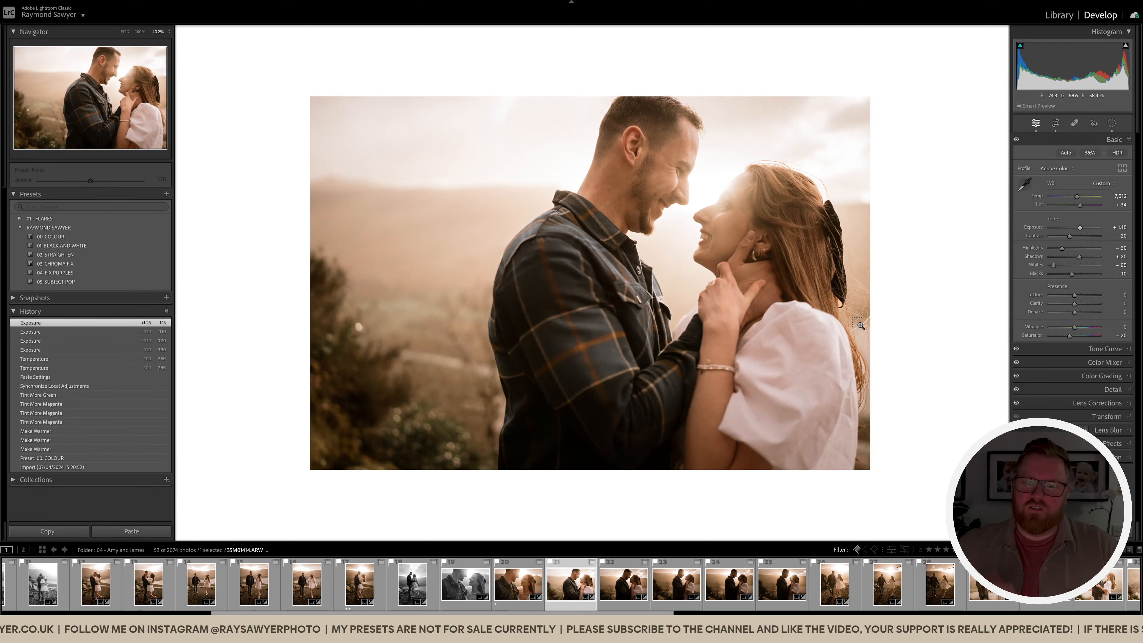
pyautogui.hotkey('ctrl', 'z')
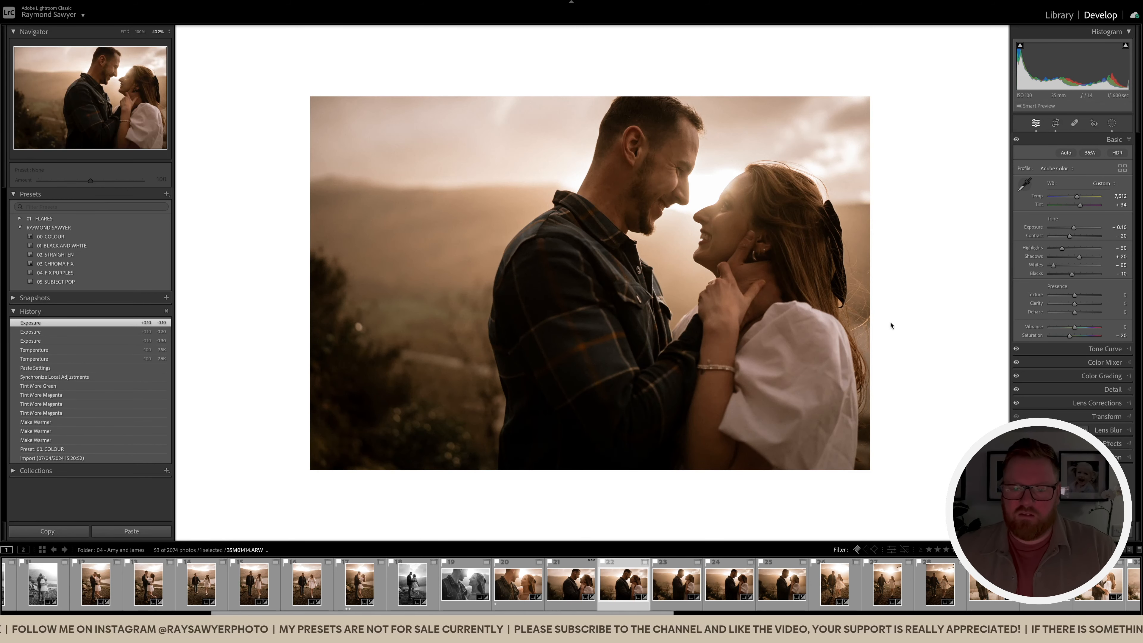
# Step: Paste the settings of 35M01414.ARW onto 35M01424.ARW, check the result enlarged, and open the next photo, 35M01430.ARW
pyautogui.press('Right')
pyautogui.hotkey('ctrl', 'shift', 'v')
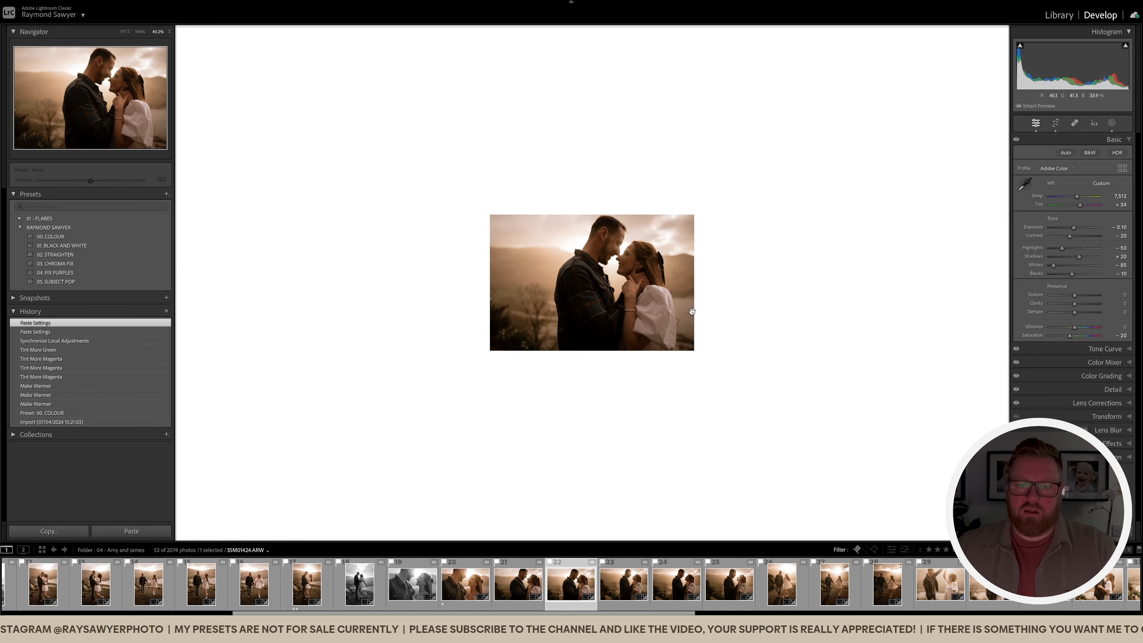
pyautogui.click(658, 281)
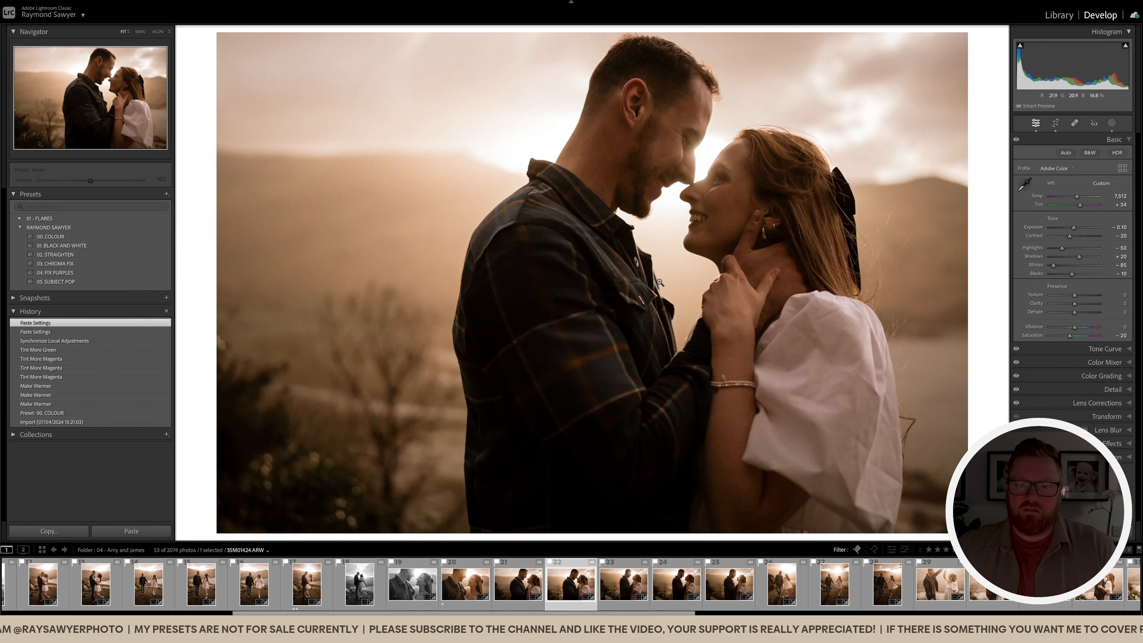
pyautogui.click(734, 271)
pyautogui.press('Right')
pyautogui.click(711, 274)
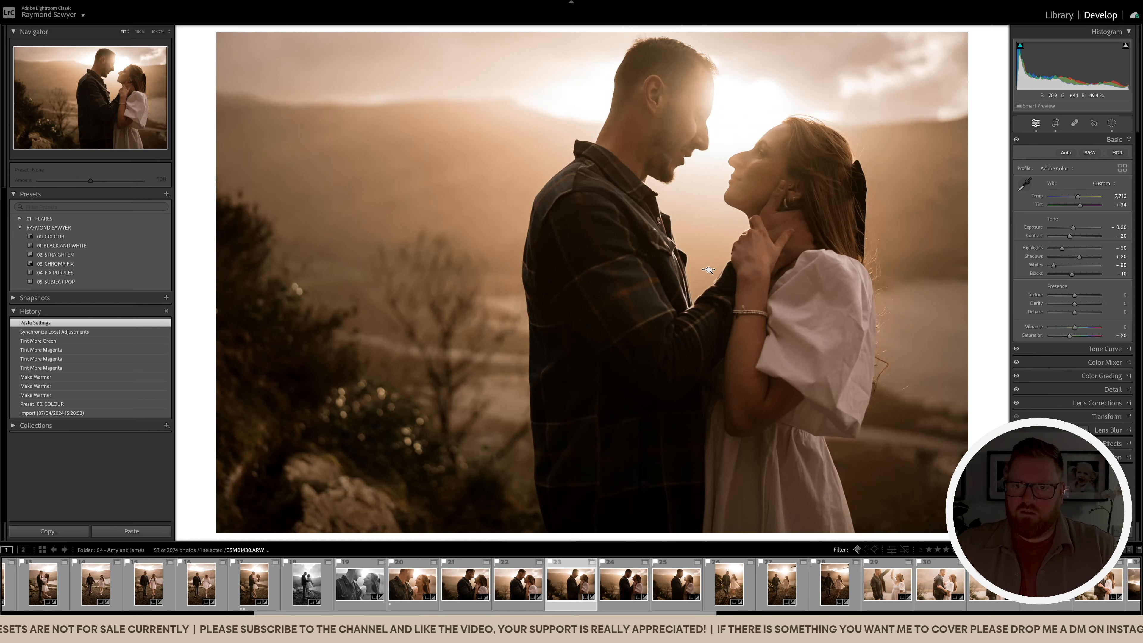
# Step: Check 35M01430.ARW closely and reject it
pyautogui.click(702, 274)
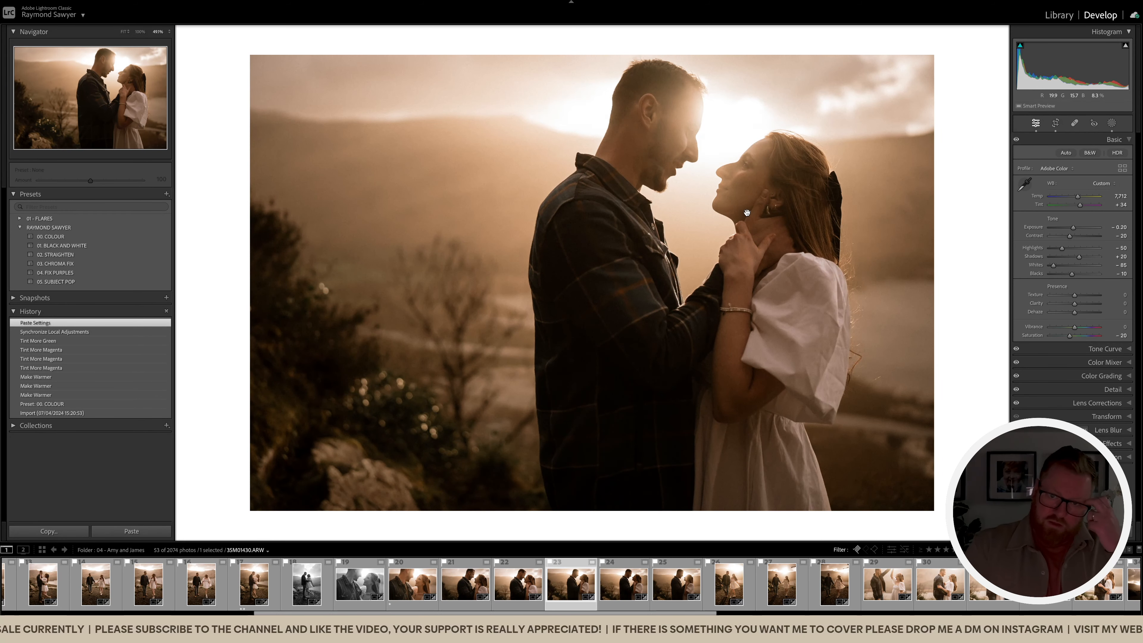
pyautogui.press('x')
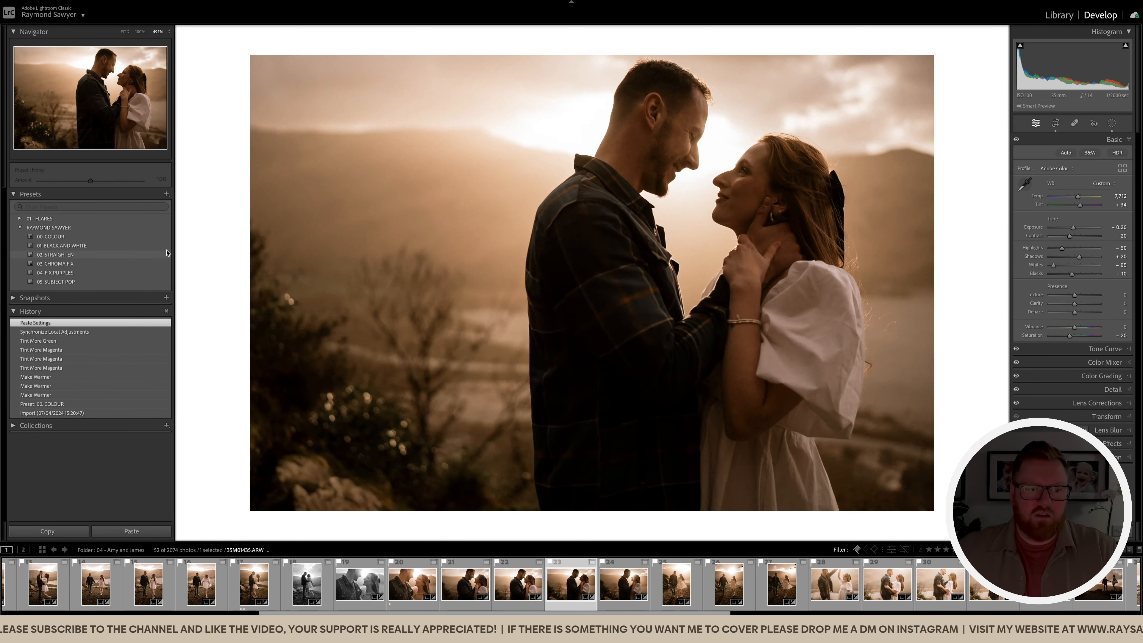
# Step: Apply the 01. BLACK AND WHITE preset to 35M01435.ARW, raise its exposure to +0.10, and open the next photo
pyautogui.click(142, 246)
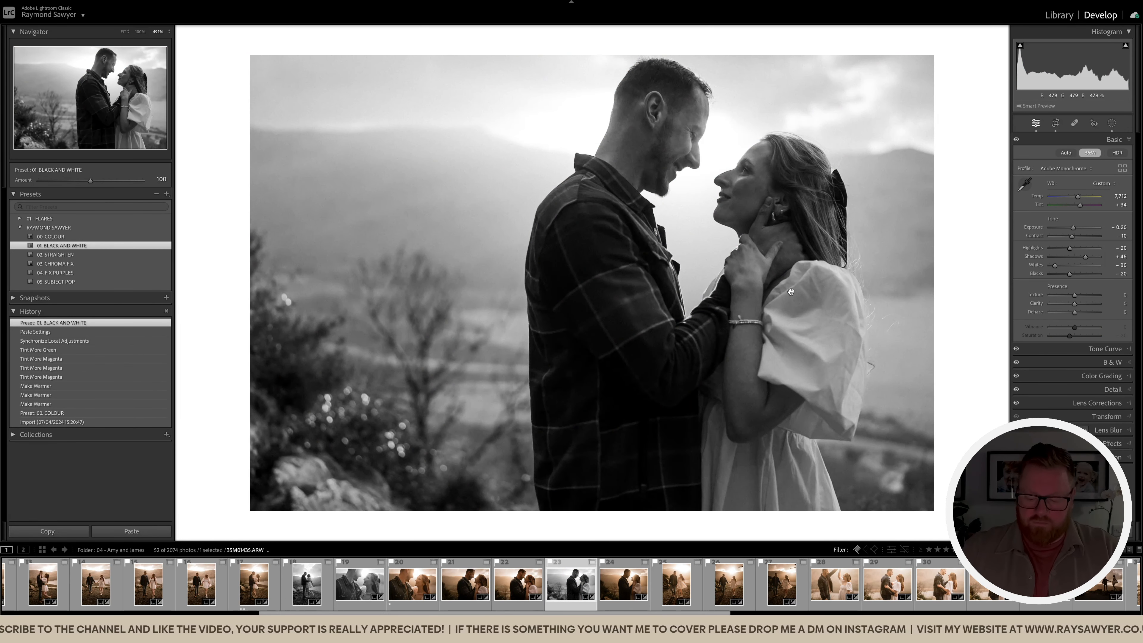
pyautogui.press('=')
pyautogui.press('=')
pyautogui.press('=')
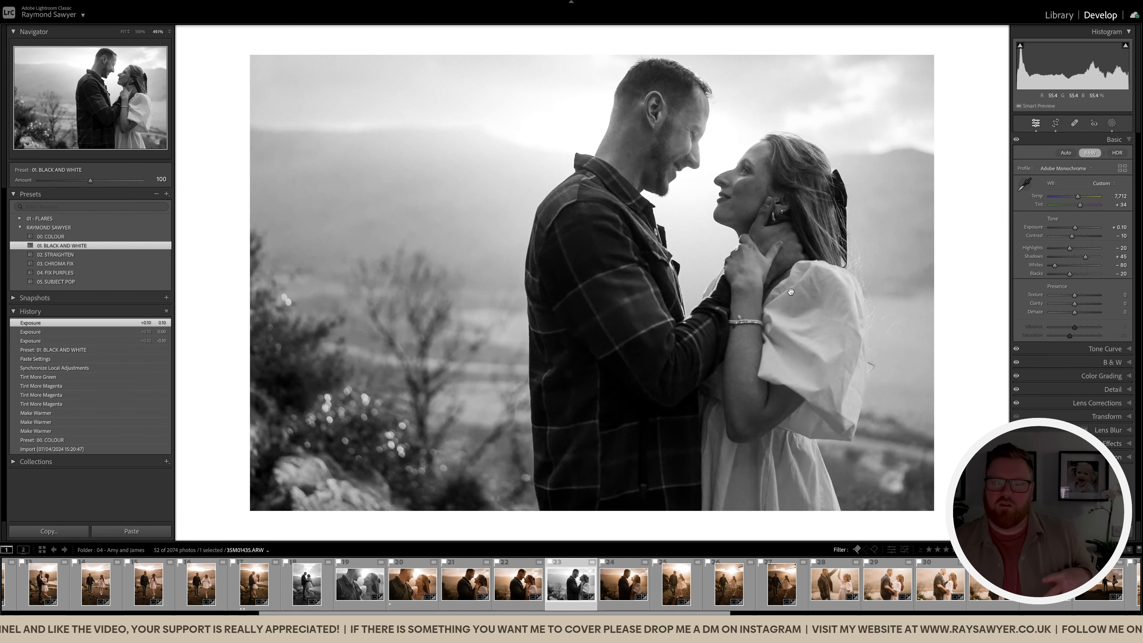
pyautogui.press('Right')
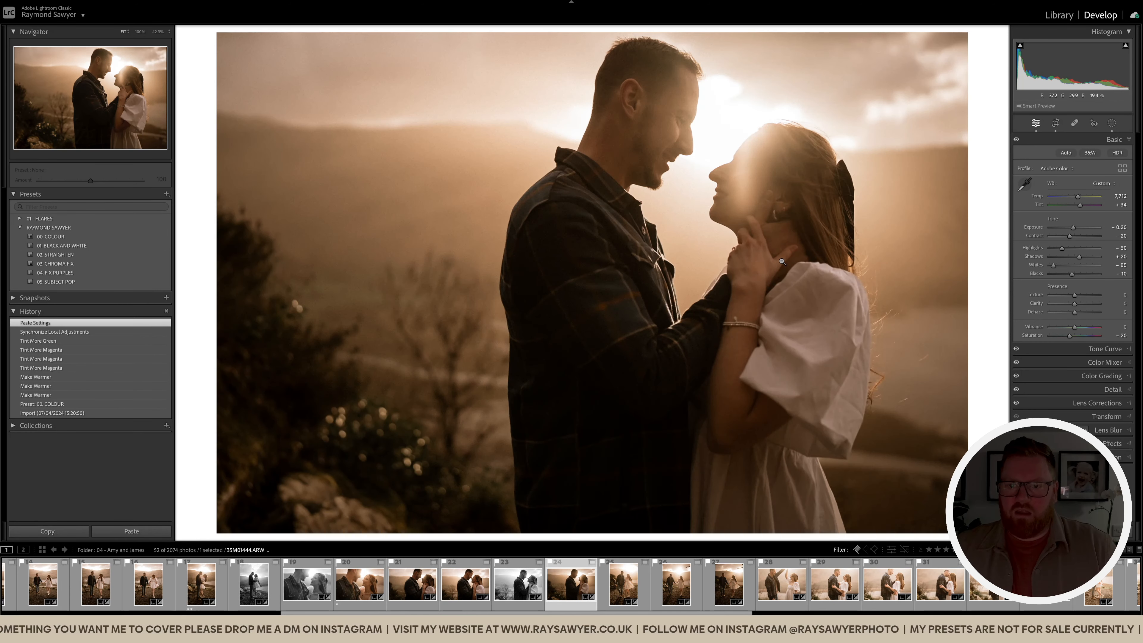
# Step: Compare 35M01444.ARW enlarged with 35M01424.ARW, and paste the copied settings
pyautogui.click(642, 425)
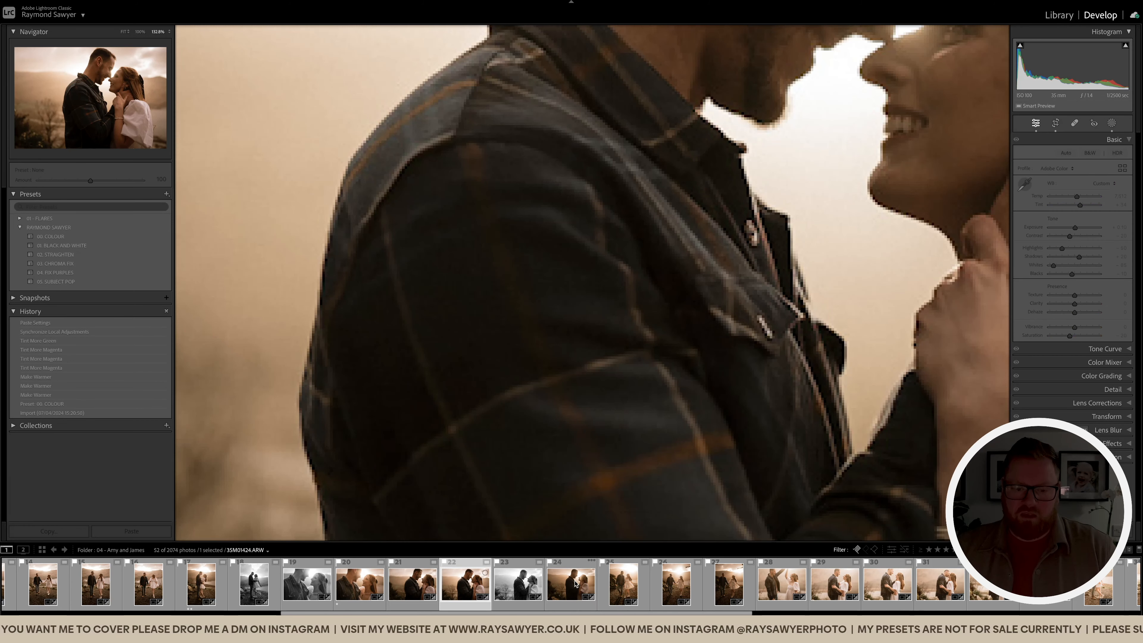
pyautogui.click(643, 409)
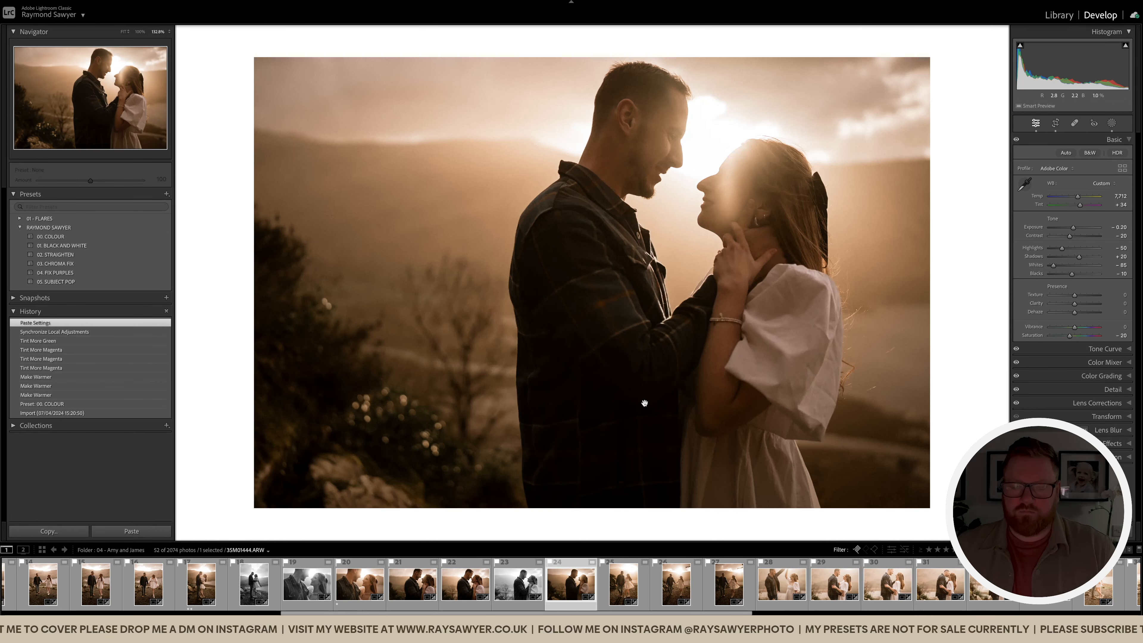
pyautogui.press('super+v')
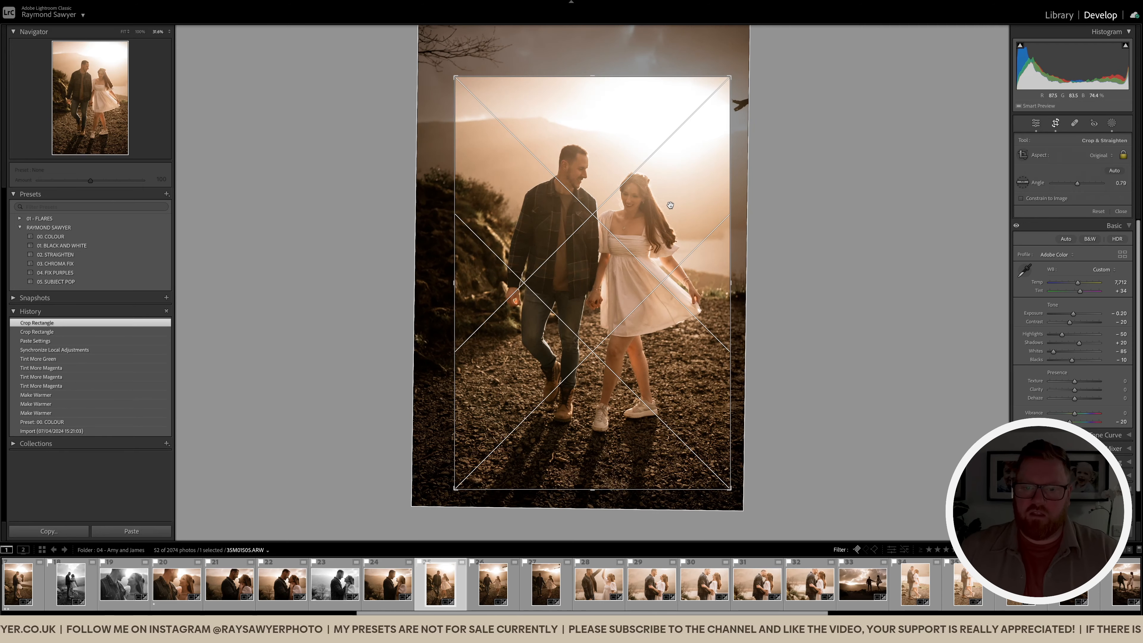
# Step: Accept the crop of 35M01505.ARW and compare the enlarged couple with the unedited version
pyautogui.press('r')
pyautogui.click(614, 220)
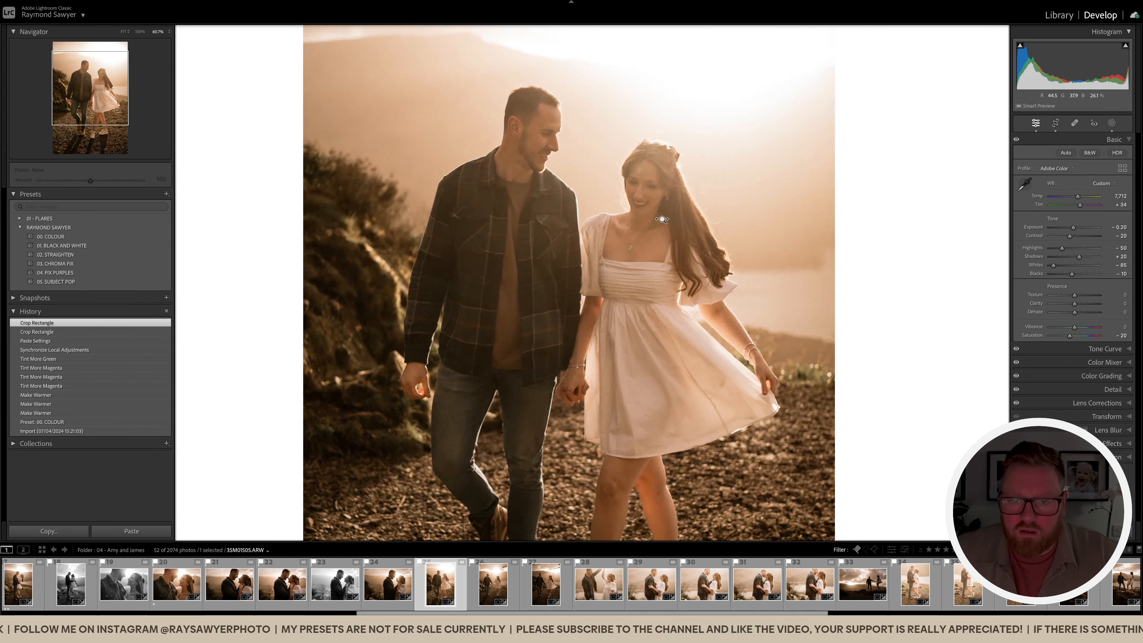
pyautogui.click(638, 180)
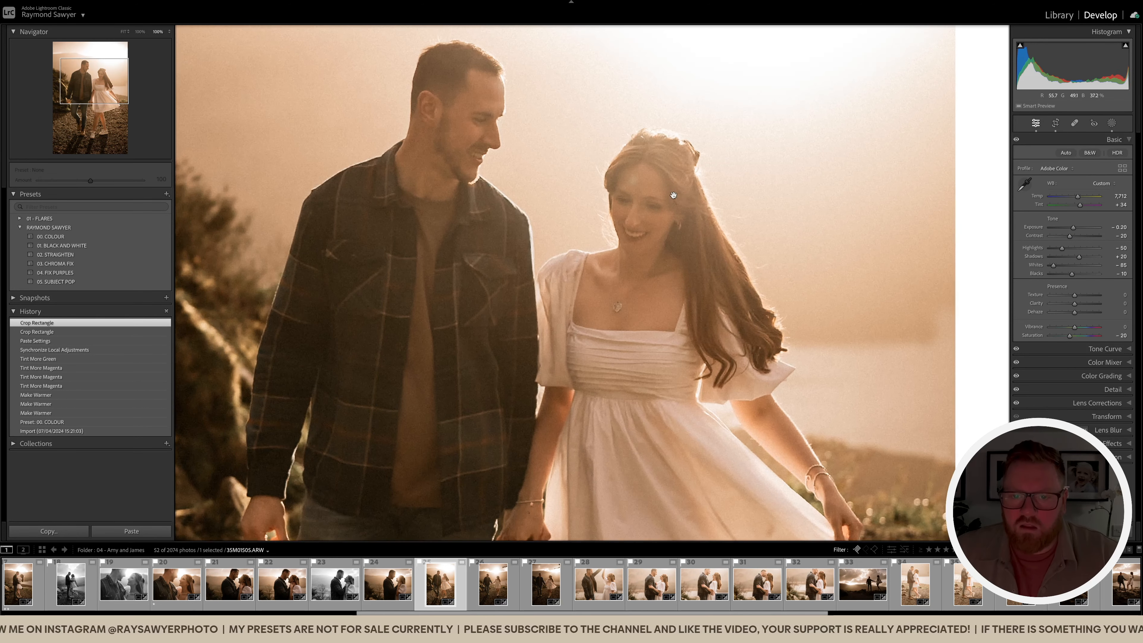
pyautogui.press('\\')
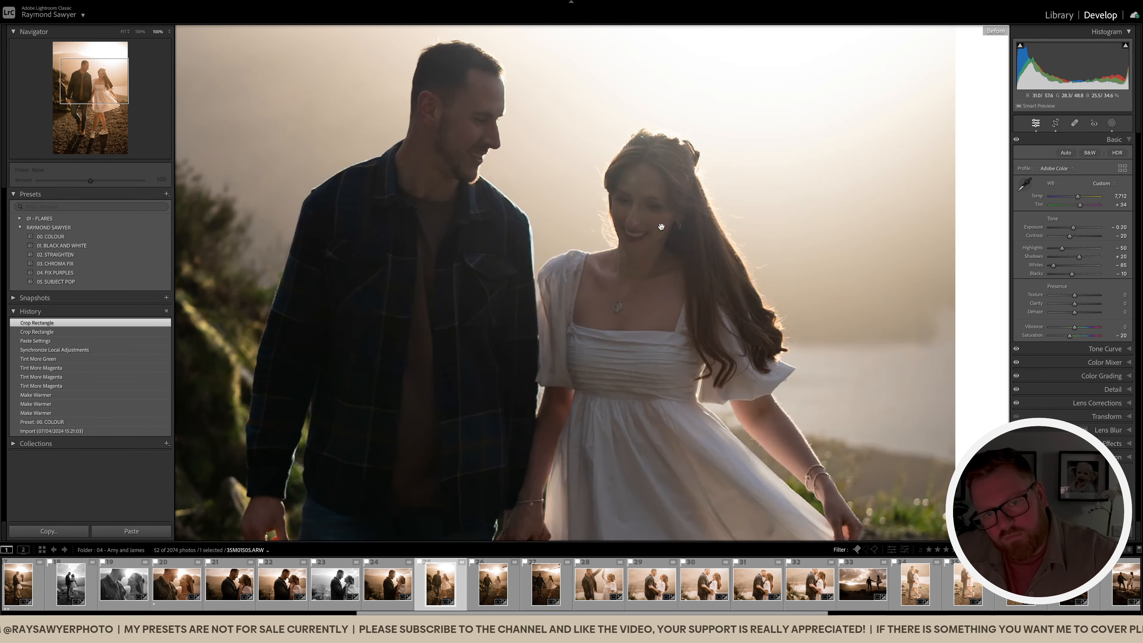
pyautogui.press('\\')
# Step: Heal a small spot on the woman's forehead in 35M01505.ARW, and return to the full photo view
pyautogui.press('q')
pyautogui.click(631, 179)
pyautogui.press('q')
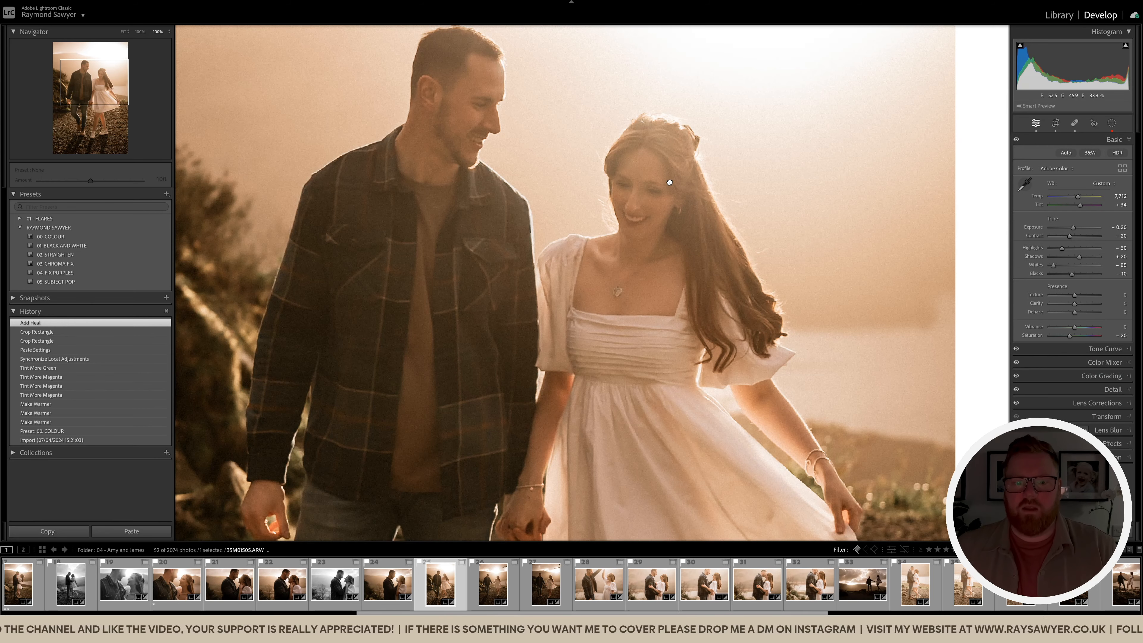
pyautogui.click(659, 256)
pyautogui.scroll(-1, 659, 257)
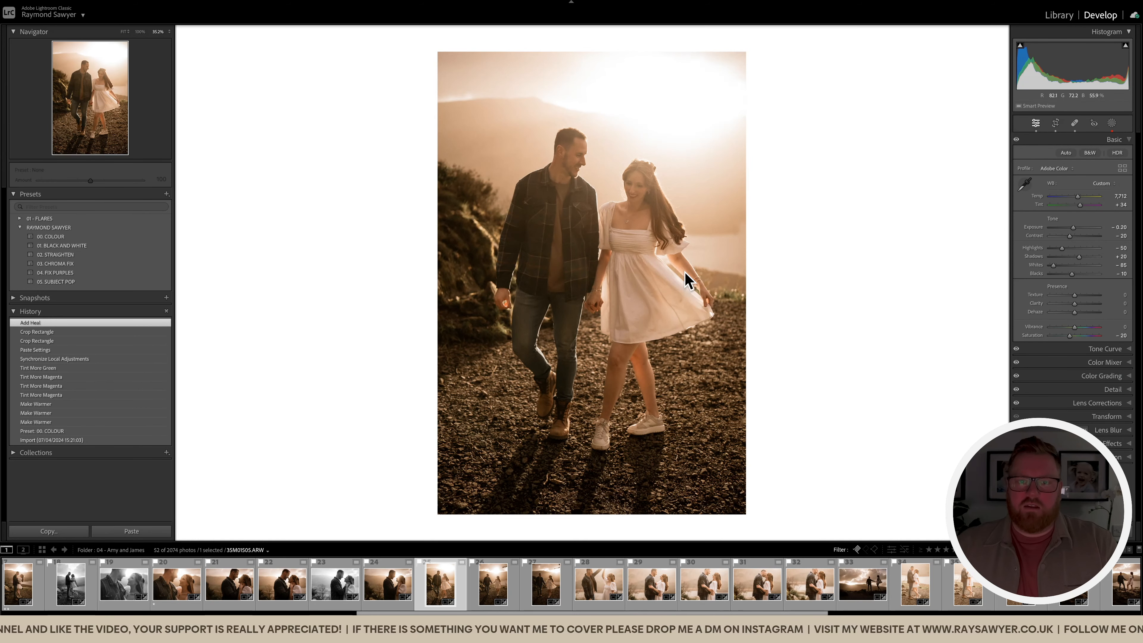
pyautogui.scroll(-1, 684, 276)
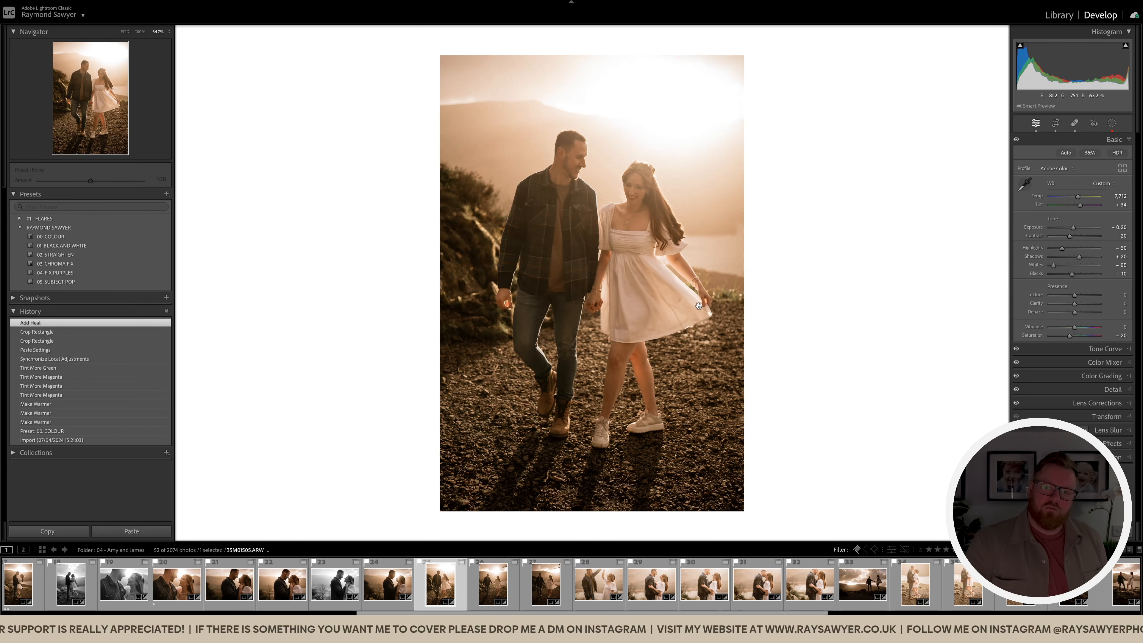
# Step: Extend the crop of 35M01505.ARW slightly upward, and compare the whole photo with its unedited version
pyautogui.scroll(3, 572, 586)
pyautogui.press('r')
pyautogui.moveTo(658, 83); pyautogui.dragTo(657, 78)
pyautogui.press('Return')
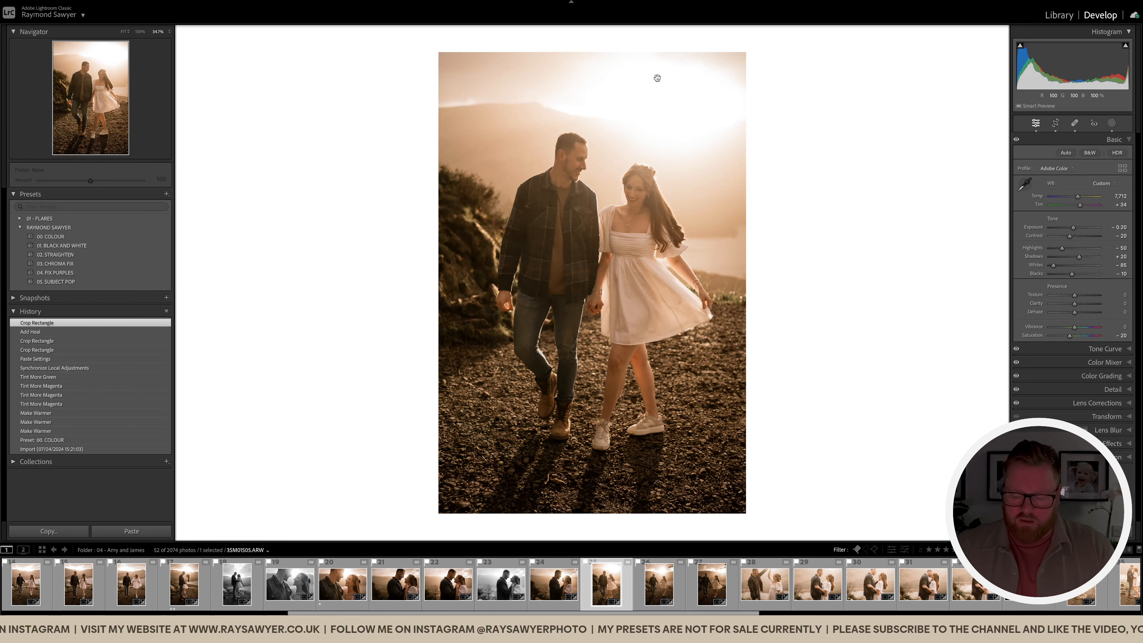
pyautogui.press('\\')
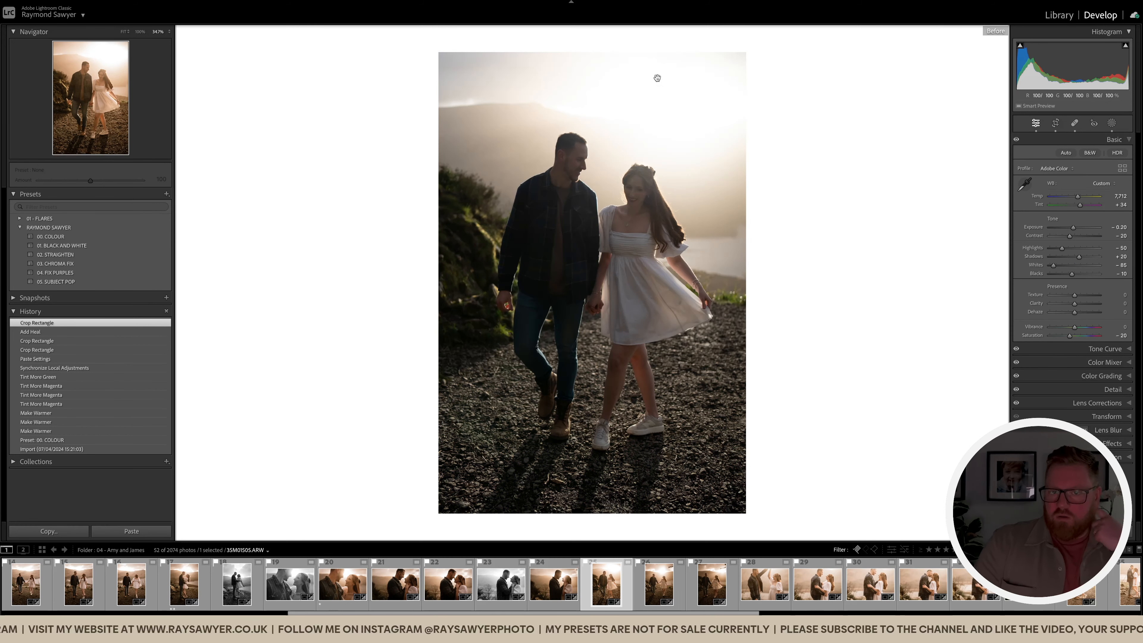
pyautogui.press('\\')
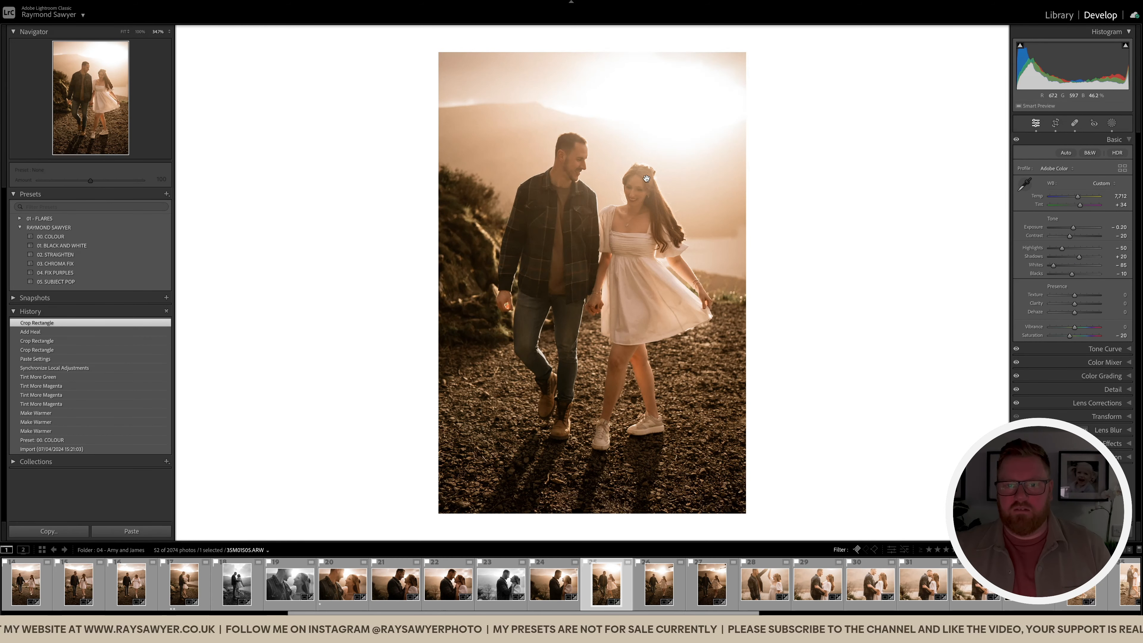
# Step: Open 35M01536.ARW and shift its crop slightly left to trim the overhanging branch
pyautogui.press('Right')
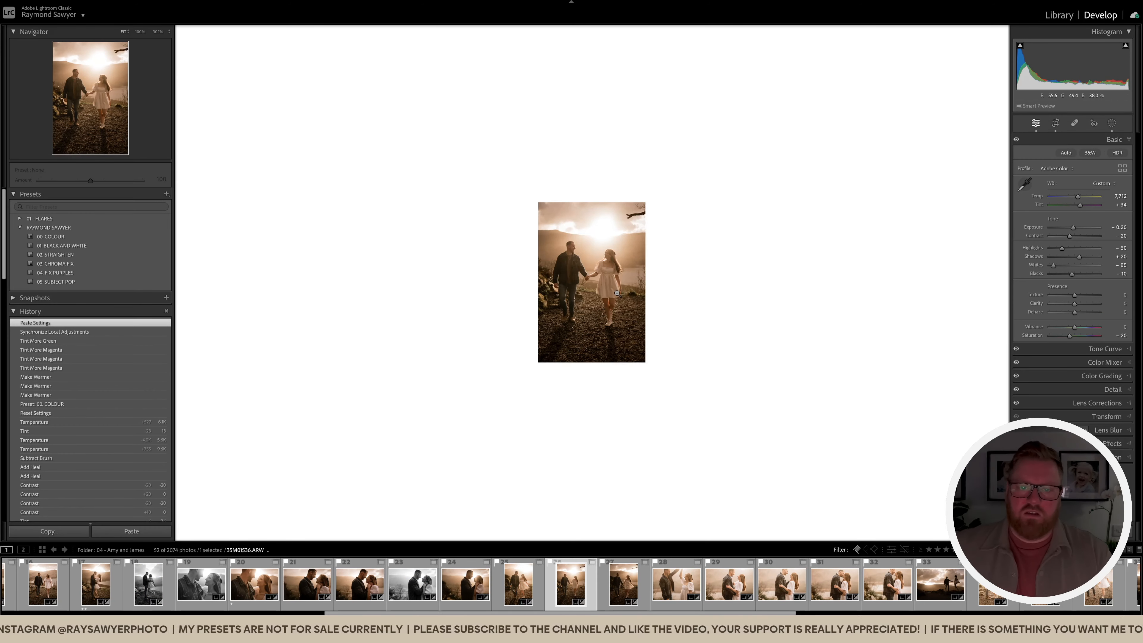
pyautogui.press('r')
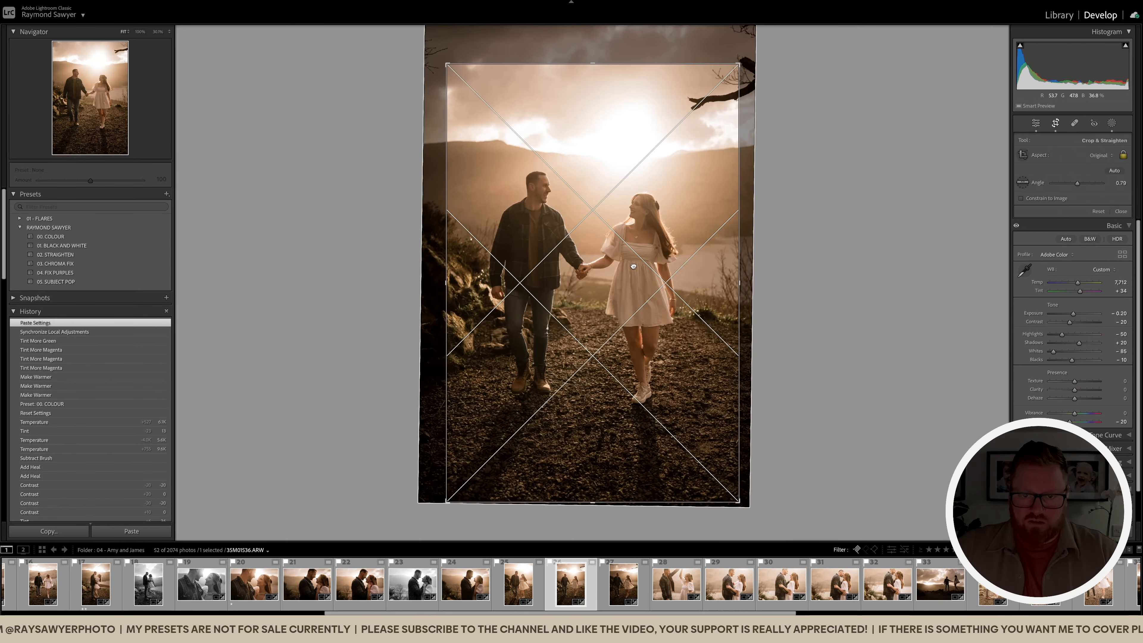
pyautogui.moveTo(636, 271); pyautogui.dragTo(657, 272)
# Step: Heal away the dark branch and the twigs in the upper-right sky of 35M01536.ARW
pyautogui.press('q')
pyautogui.moveTo(702, 105); pyautogui.dragTo(748, 96)
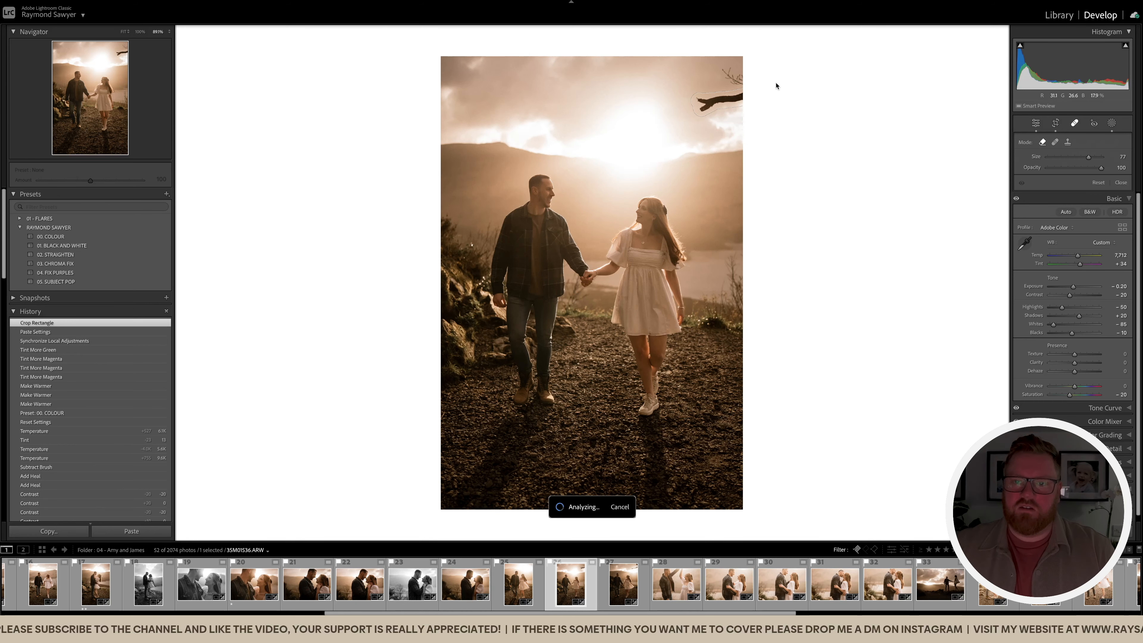
pyautogui.moveTo(746, 84)
pyautogui.mouseDown()
pyautogui.moveTo(727, 71)
pyautogui.moveTo(758, 85)
pyautogui.mouseUp()
pyautogui.press('q')
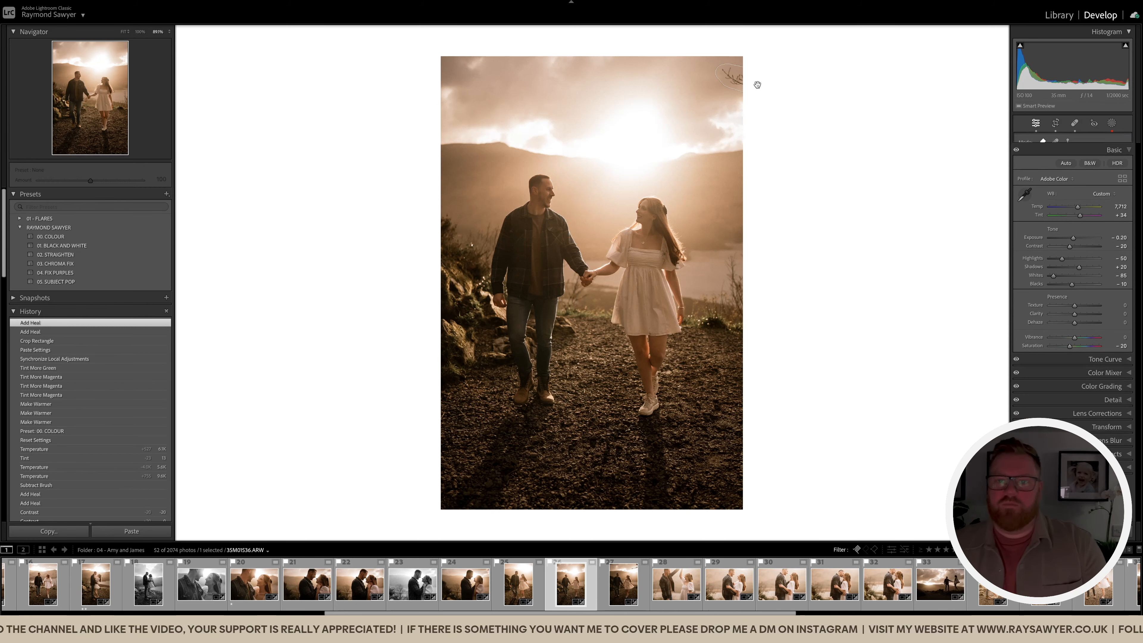
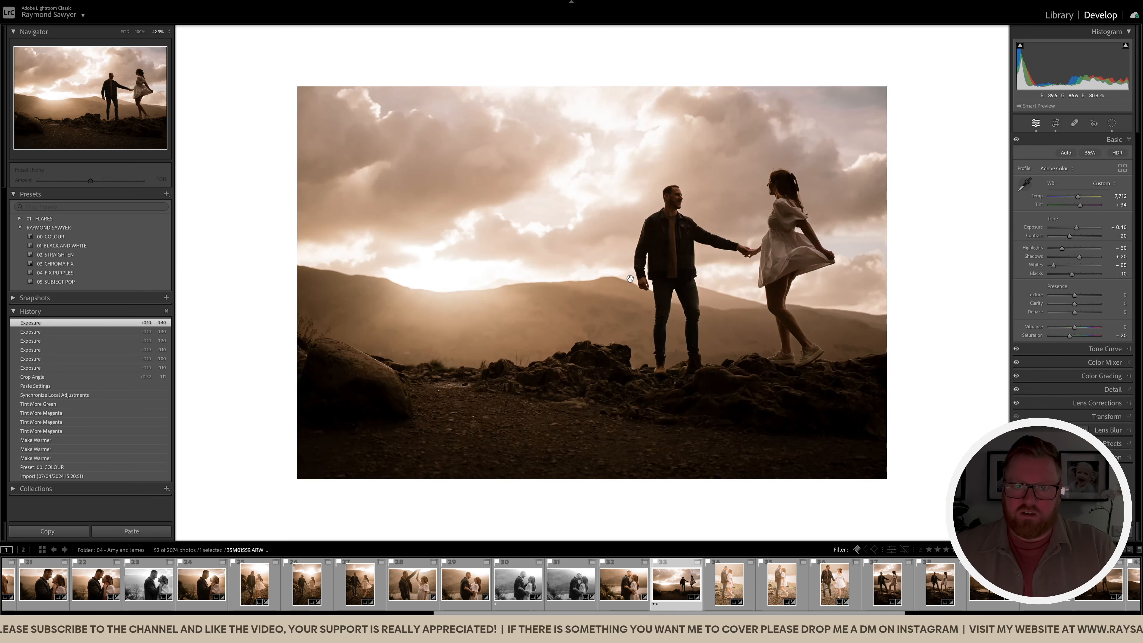
# Step: Delete the flare mask that adds the golden streak across the woman's legs and rocks in 35M01559.ARW
pyautogui.press('-')
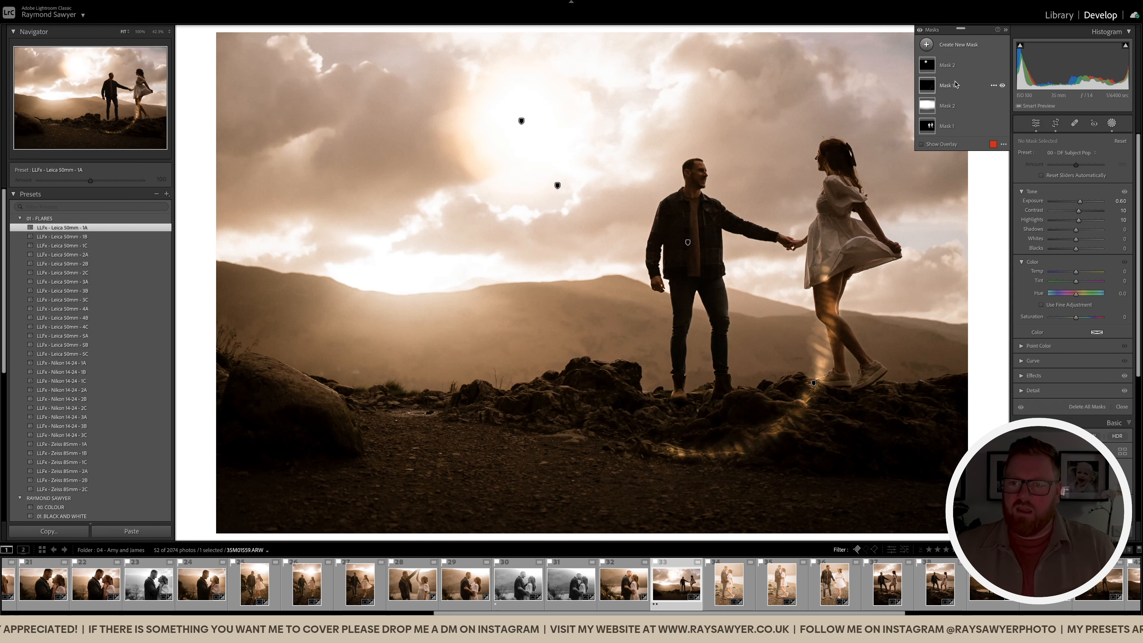
pyautogui.click(956, 84)
pyautogui.press('Delete')
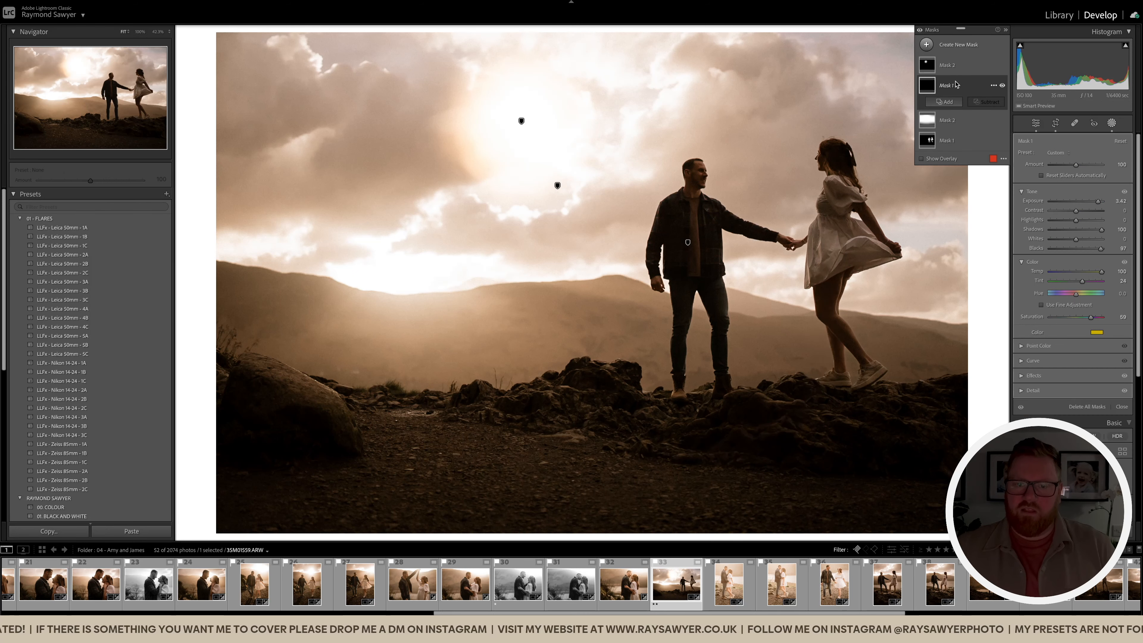
# Step: Try moving the brushed sun glow from the clouds to the bright sky just above the hills
pyautogui.click(956, 67)
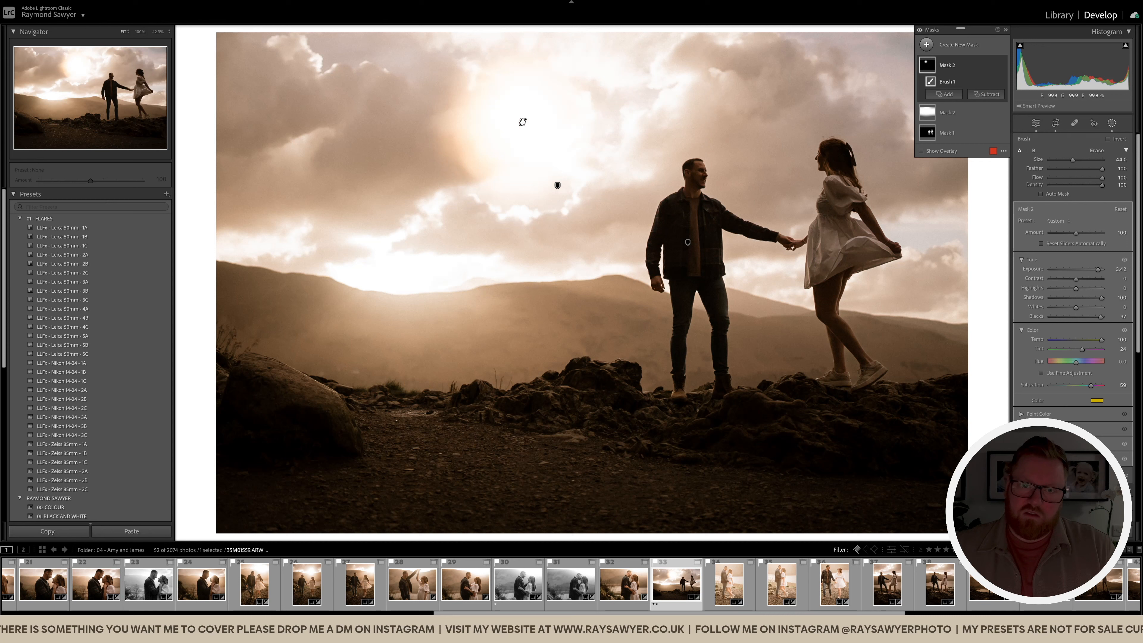
pyautogui.moveTo(508, 131)
pyautogui.mouseDown()
pyautogui.moveTo(399, 156)
pyautogui.moveTo(331, 147)
pyautogui.moveTo(412, 275)
pyautogui.mouseUp()
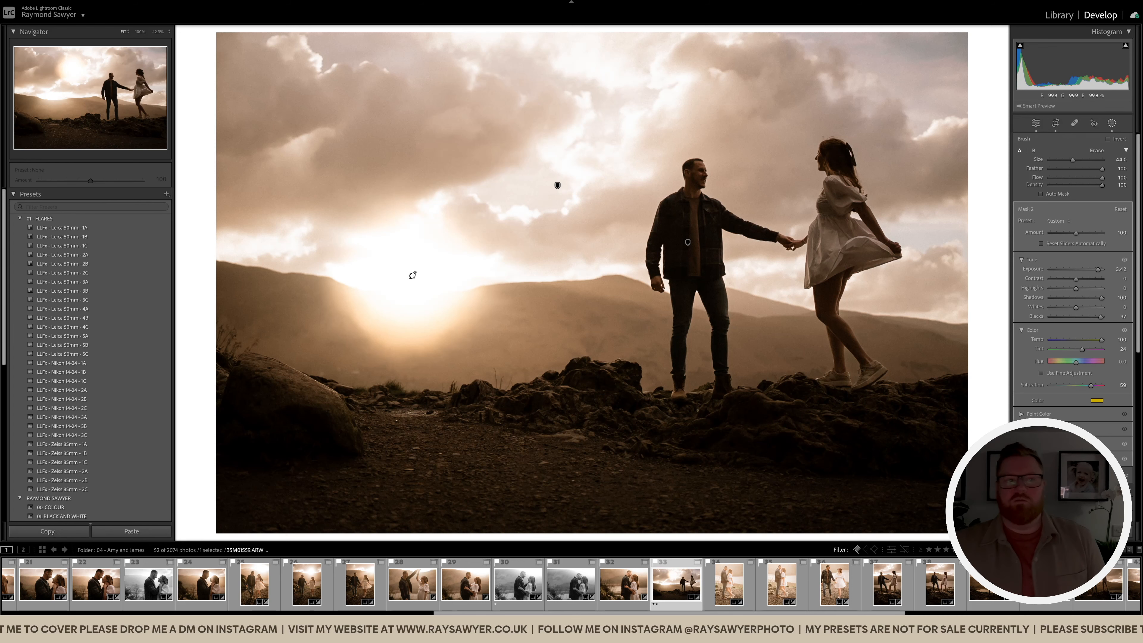
pyautogui.moveTo(413, 273); pyautogui.dragTo(409, 251)
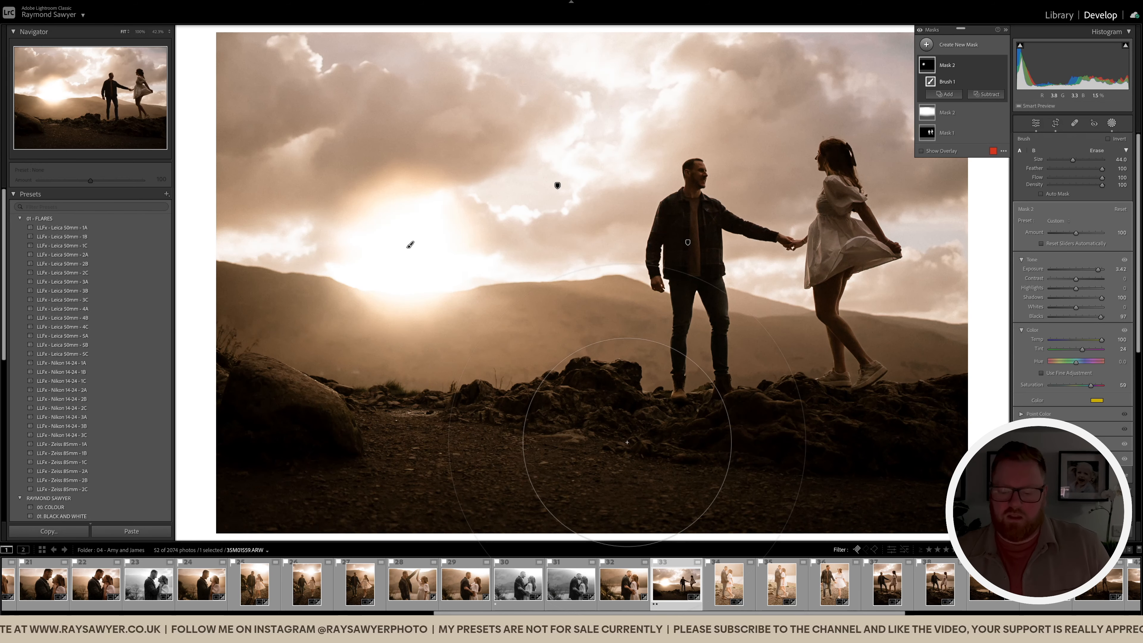
# Step: Remove the brushed sun glow from 35M01559.ARW, leave masking, and open the next photo, 85M00312.ARW
pyautogui.press('Escape')
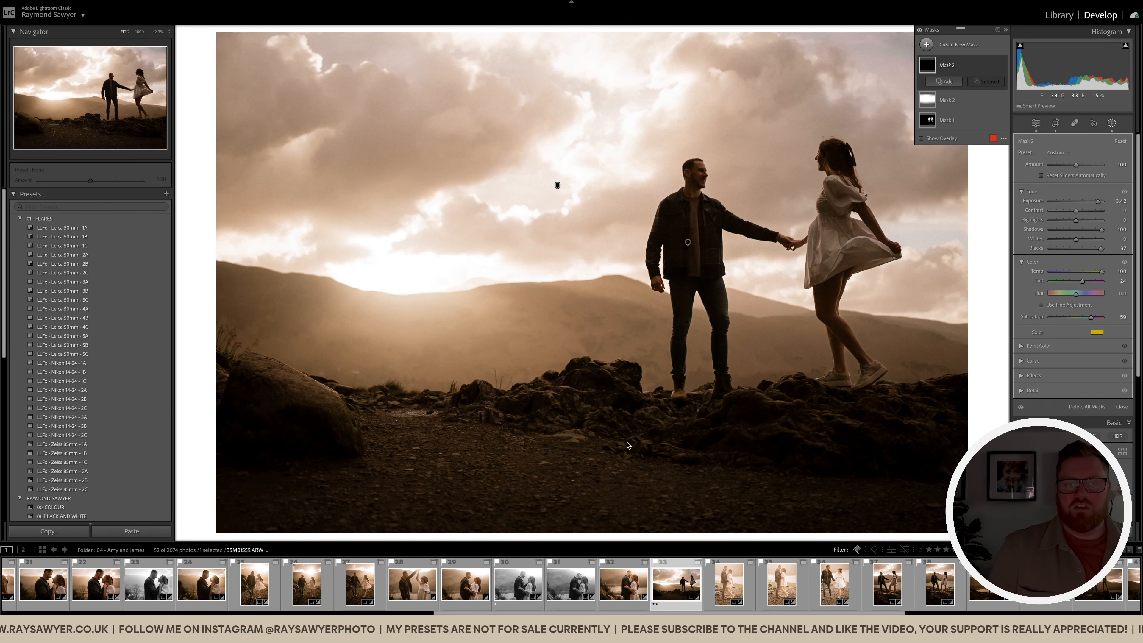
pyautogui.press('Escape')
pyautogui.press('Right')
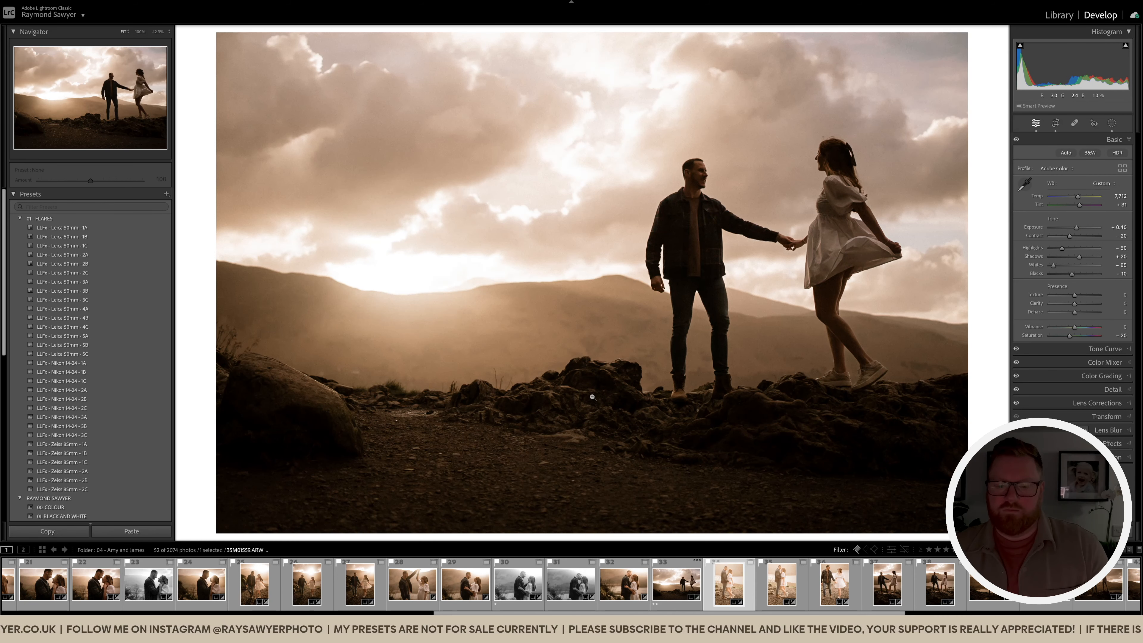
# Step: Tighten the crop of 85M00312.ARW, lower its exposure to -1.40, and compare it with the unedited version
pyautogui.press('r')
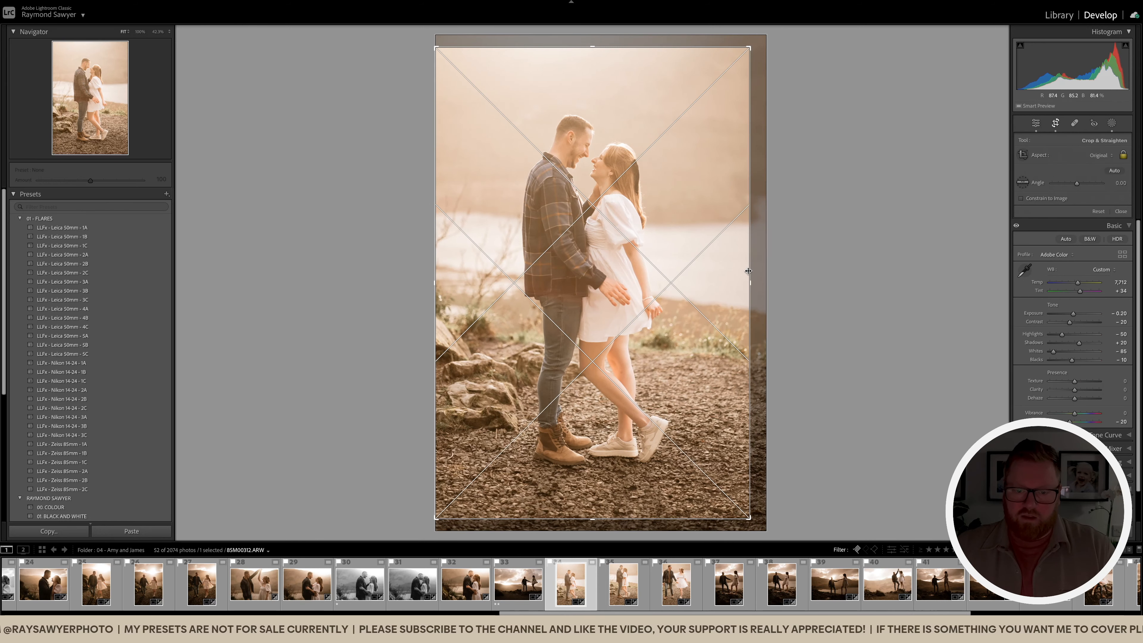
pyautogui.press('r')
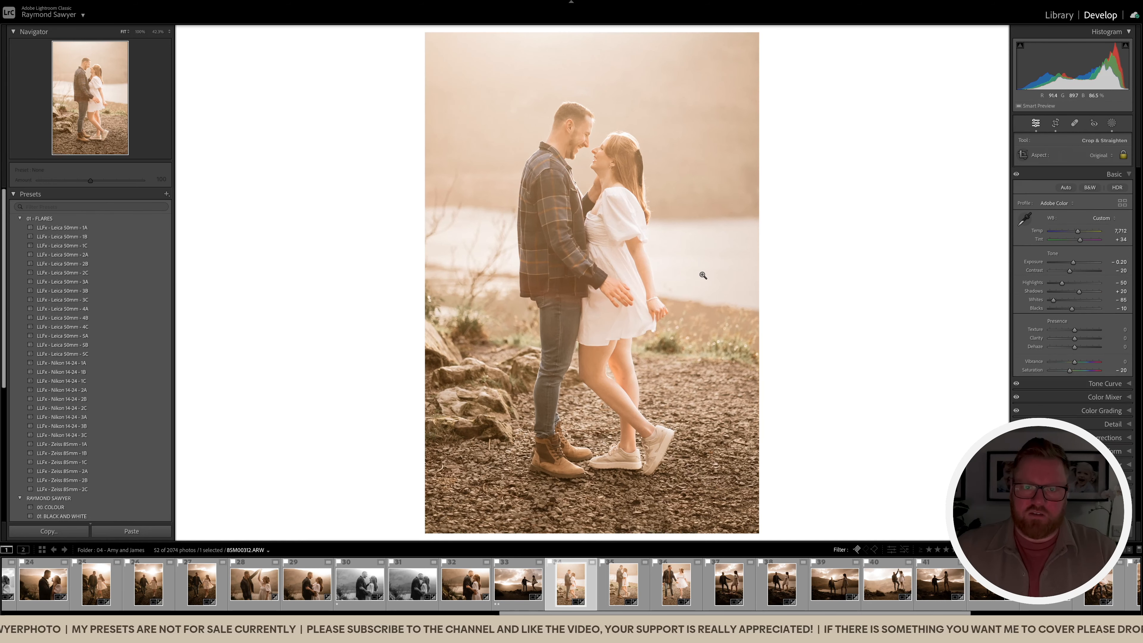
pyautogui.moveTo(1073, 230); pyautogui.dragTo(1067, 229)
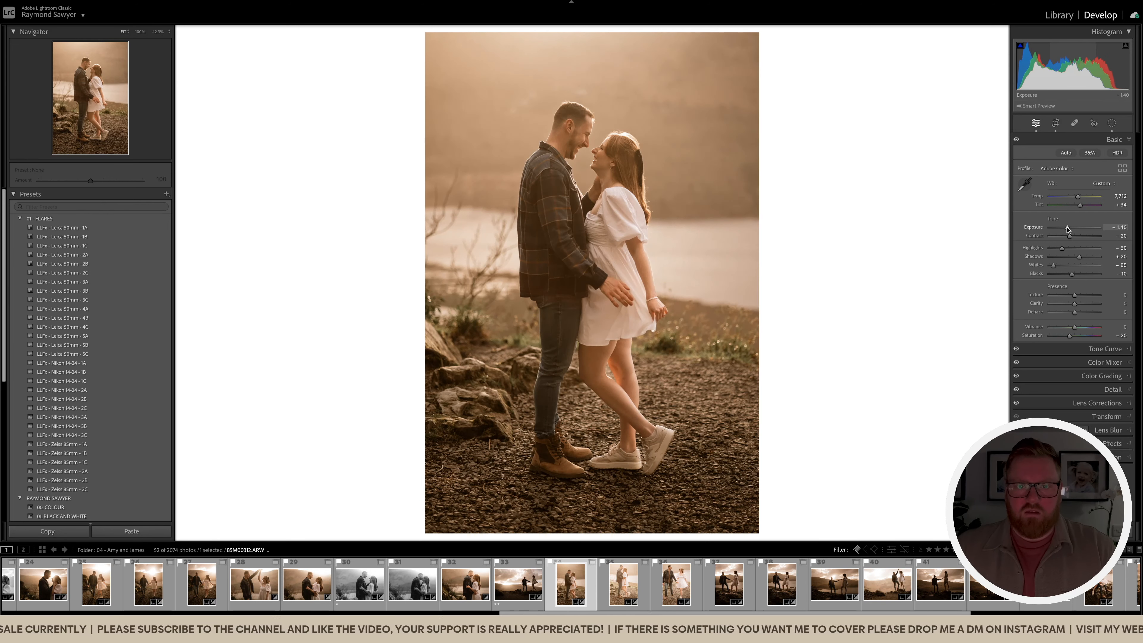
pyautogui.press('\\')
pyautogui.press('\\')
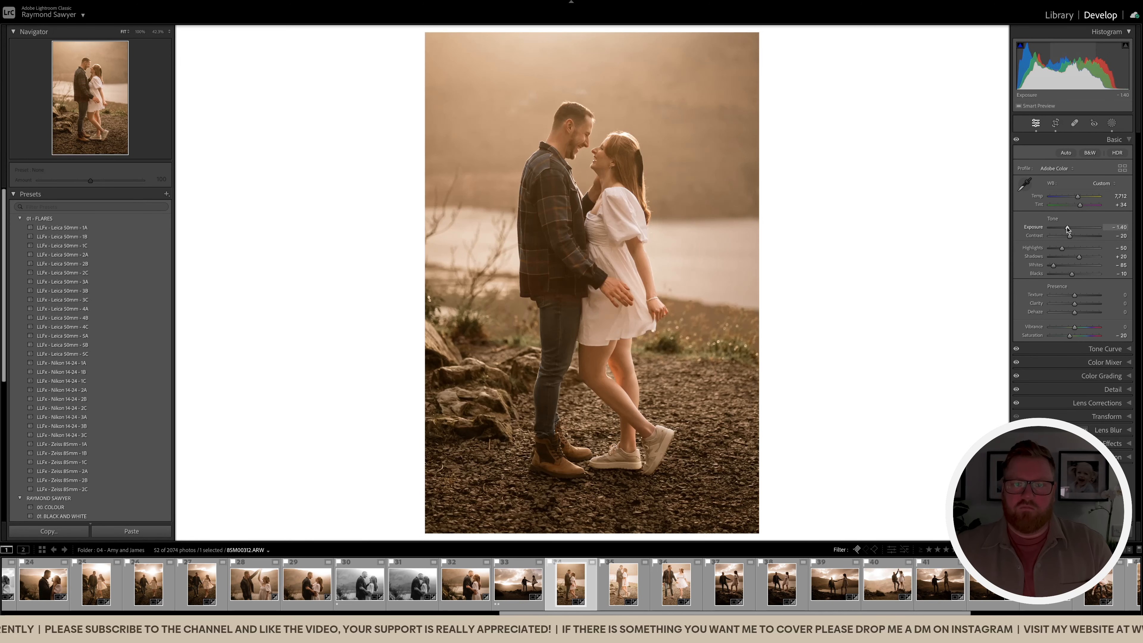
# Step: Open 85M00315.ARW and paste the copied edit settings onto it
pyautogui.press('Right')
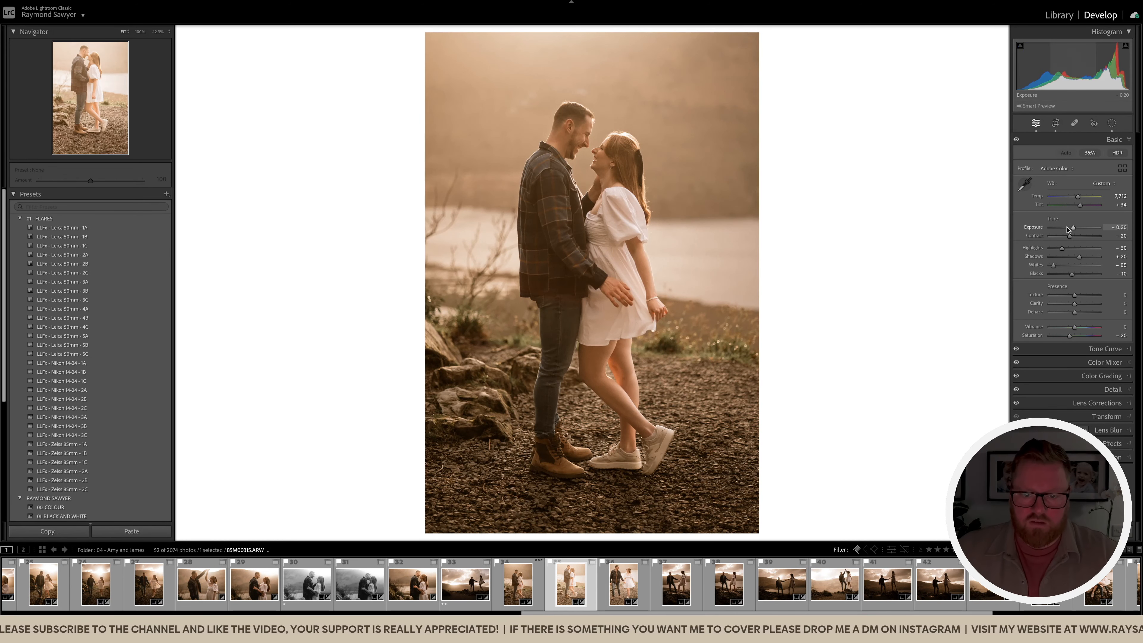
pyautogui.hotkey('ctrl', 'shift', 'v')
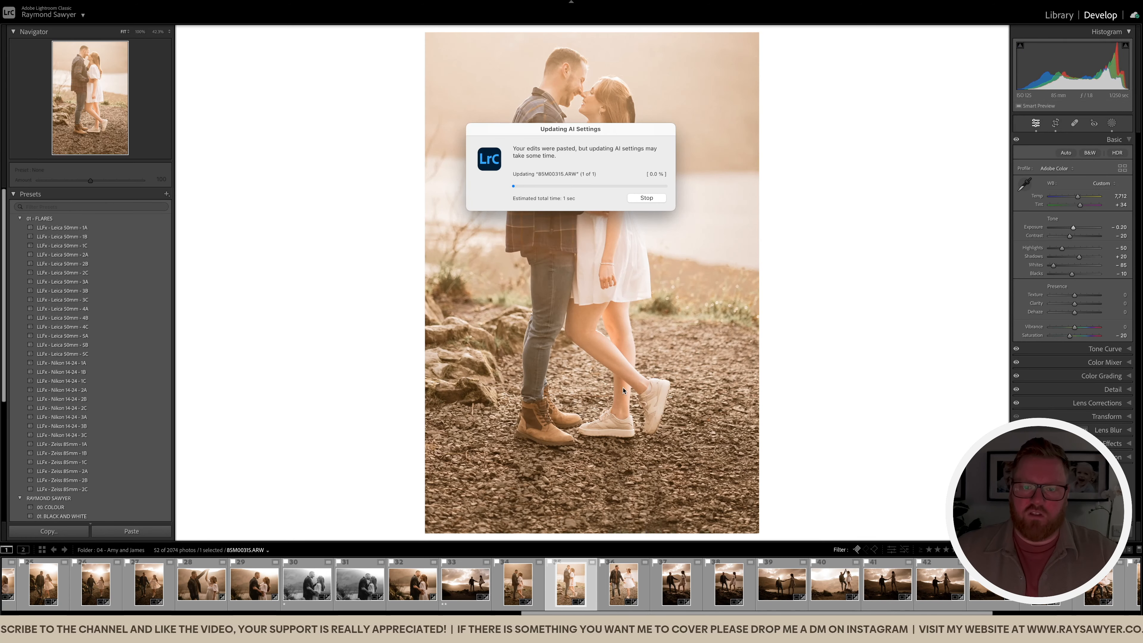
# Step: Refine the crop of 85M00315.ARW around the kissing couple and lower its exposure to -1.40
pyautogui.press('r')
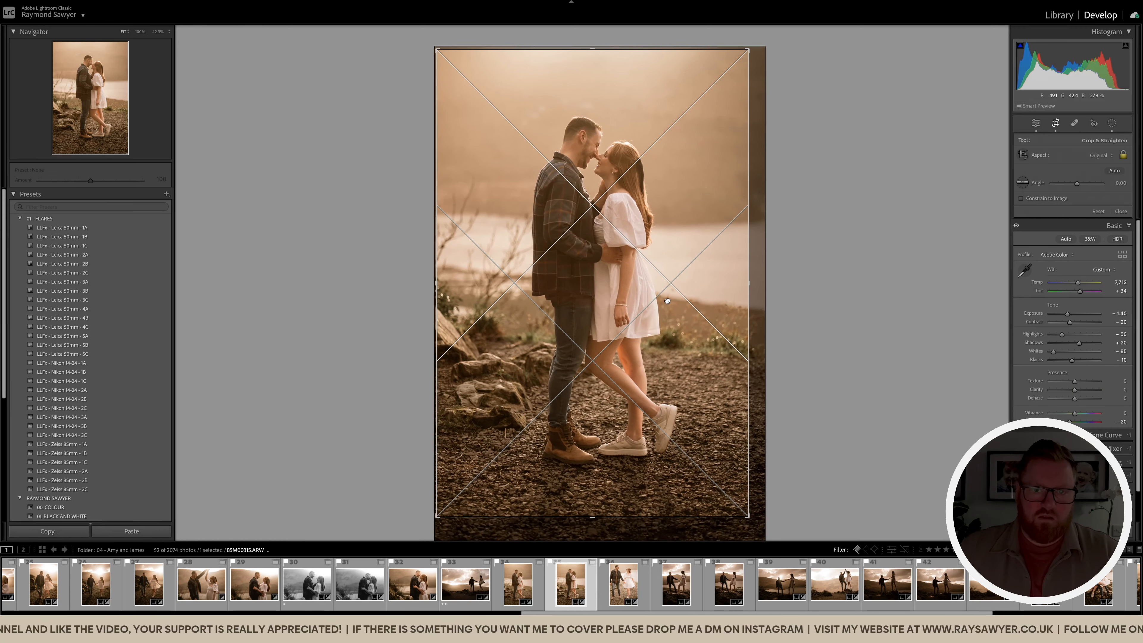
pyautogui.press('r')
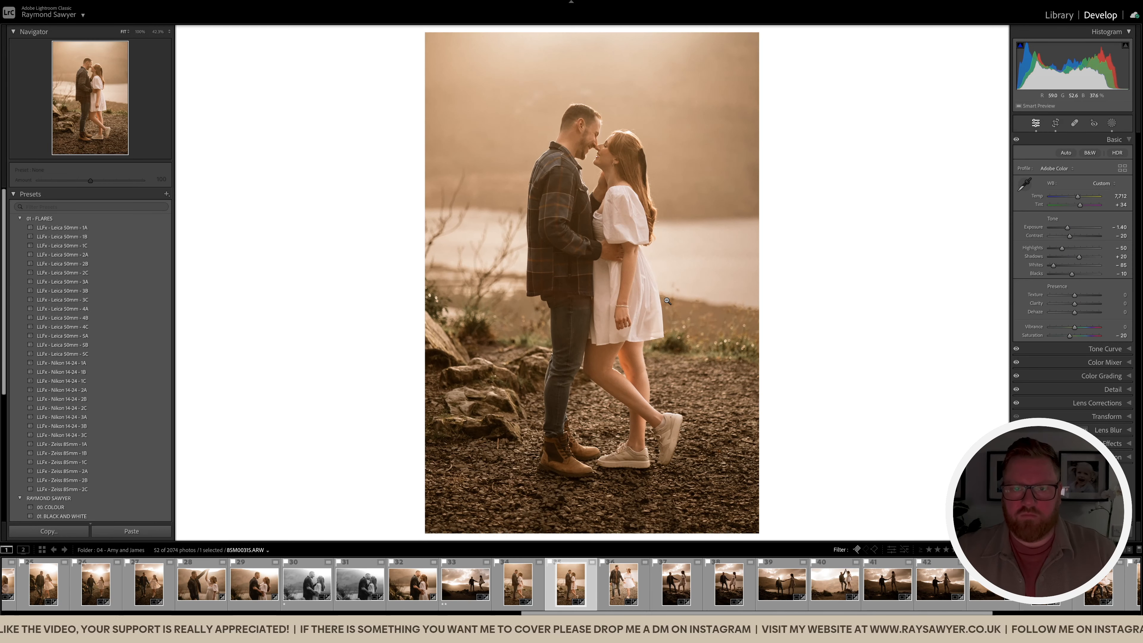
pyautogui.press('r')
pyautogui.press('r')
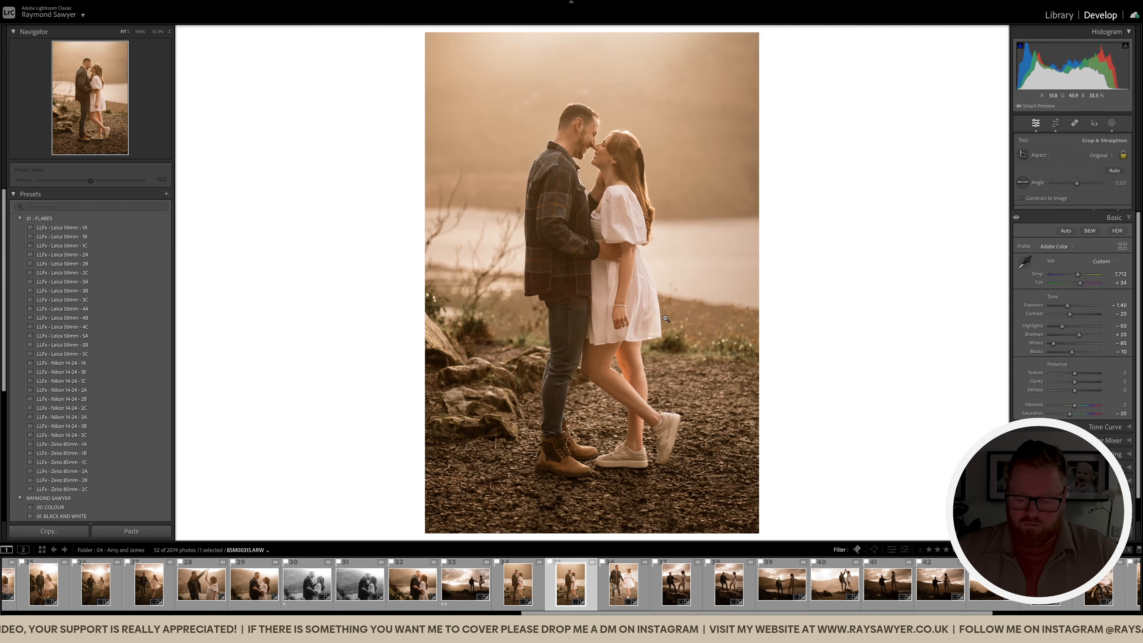
# Step: Open 85M00337.ARW, paste the copied edit settings onto it, and set its exposure to -1.20
pyautogui.press('Right')
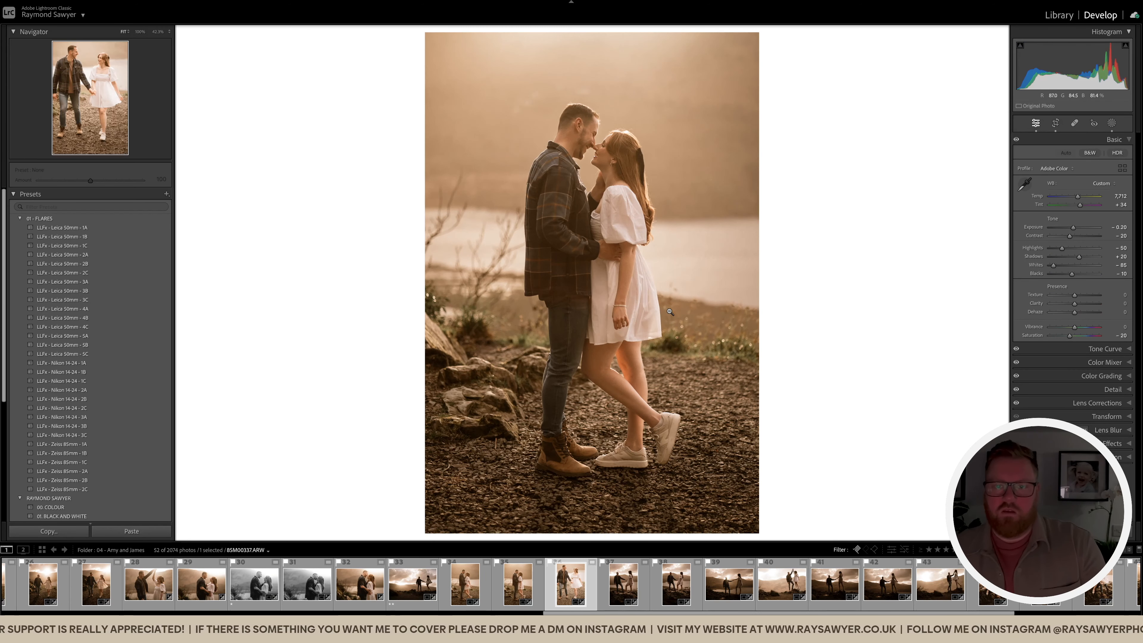
pyautogui.press('super+shift+v')
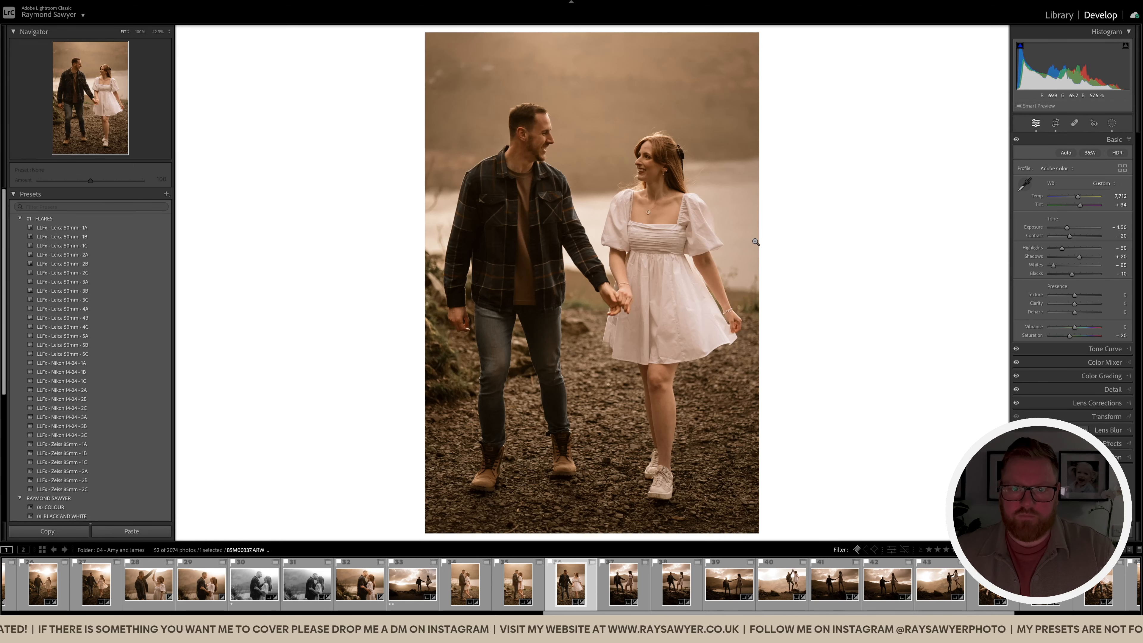
pyautogui.press('=')
pyautogui.press('=')
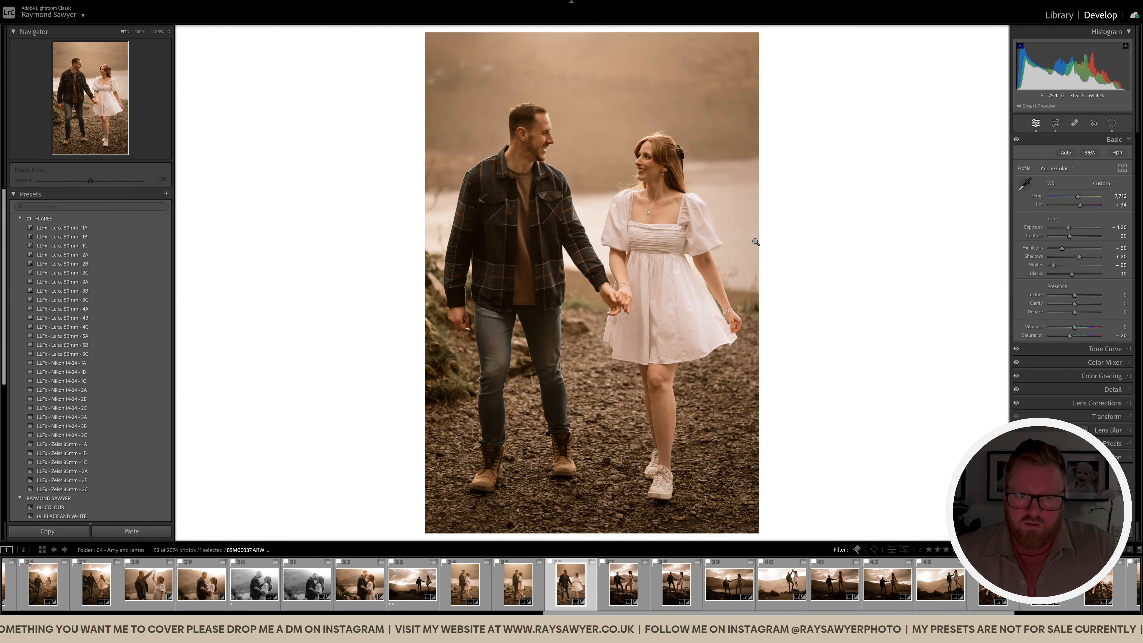
# Step: Brush a brightening mask with 0.60 exposure across the sky above the couple in 85M00337.ARW and compare with the unedited version
pyautogui.press('k')
pyautogui.moveTo(526, 89)
pyautogui.mouseDown()
pyautogui.moveTo(486, 141)
pyautogui.moveTo(651, 50)
pyautogui.moveTo(785, 39)
pyautogui.mouseUp()
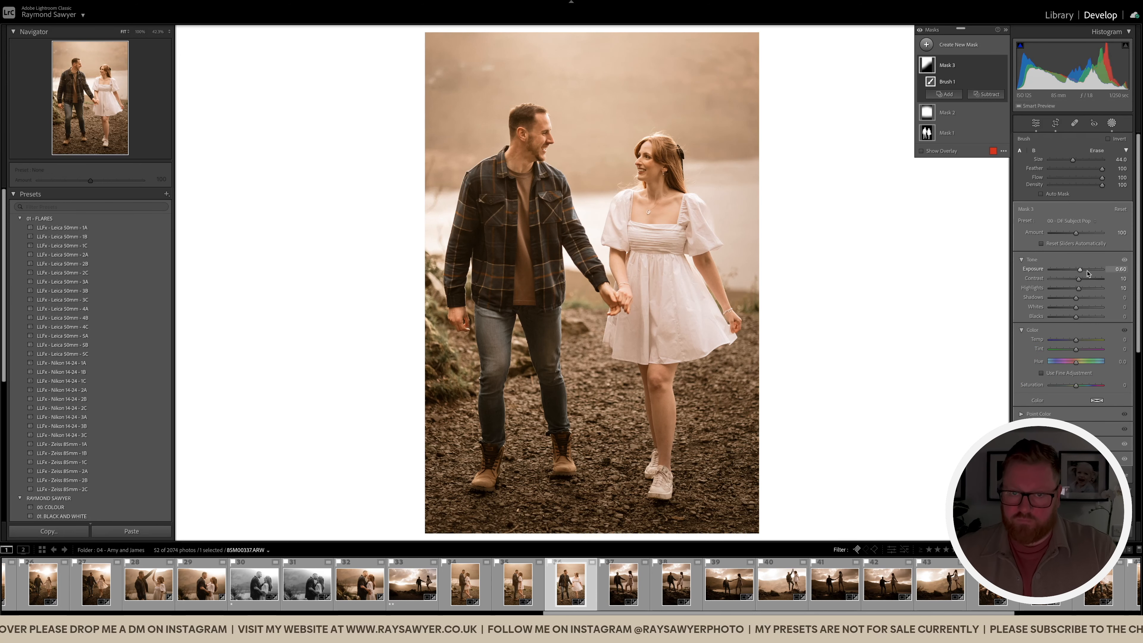
pyautogui.press('k')
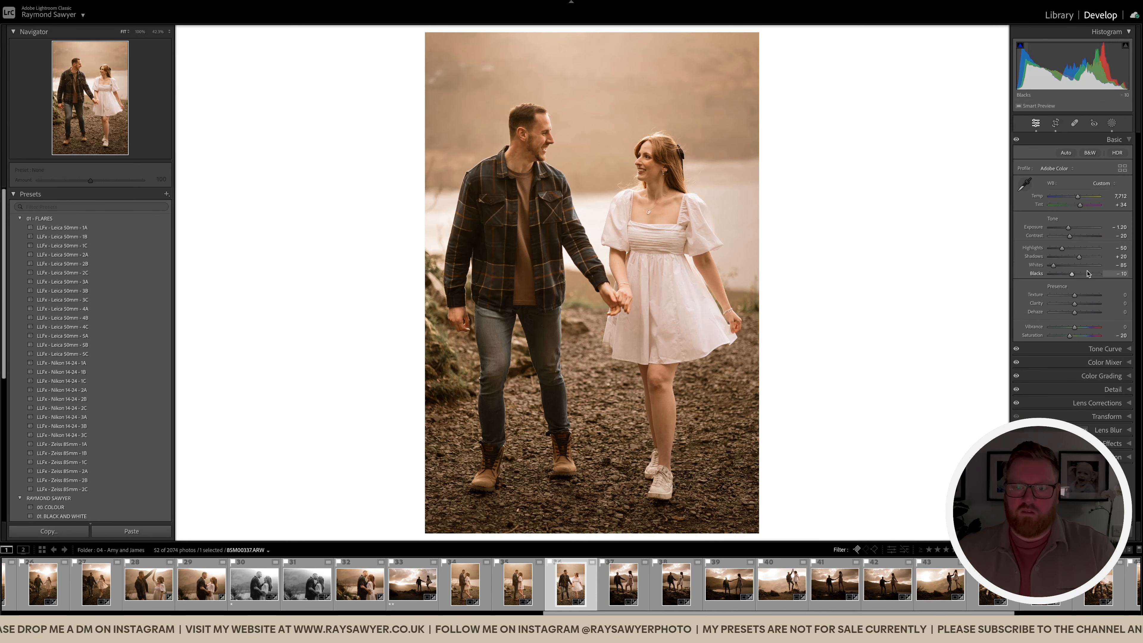
pyautogui.press('\\')
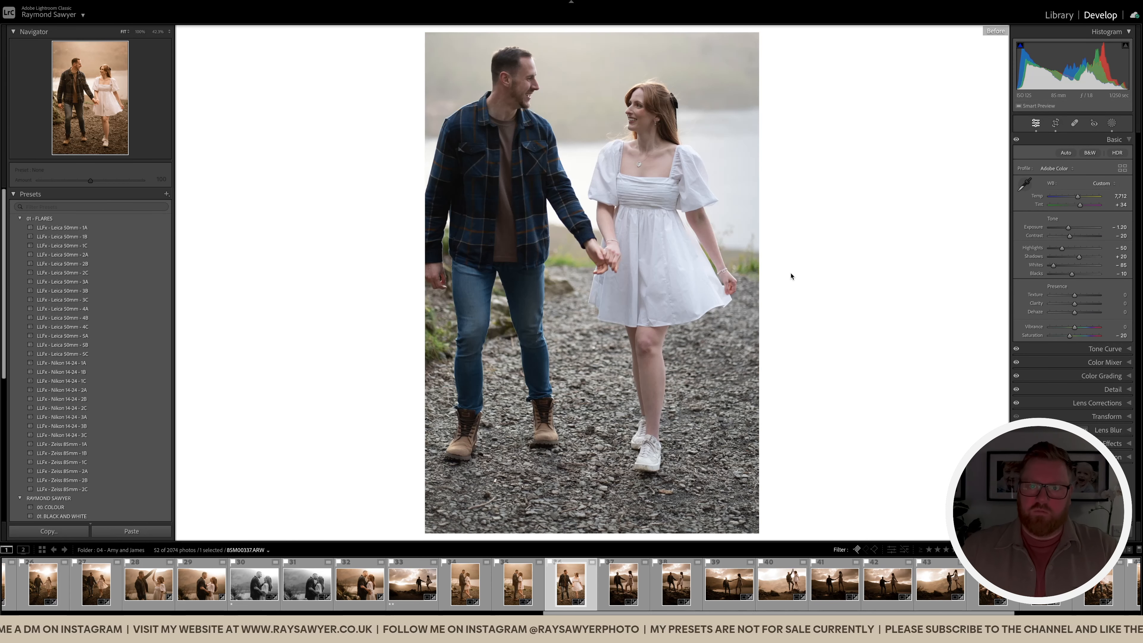
pyautogui.press('\\')
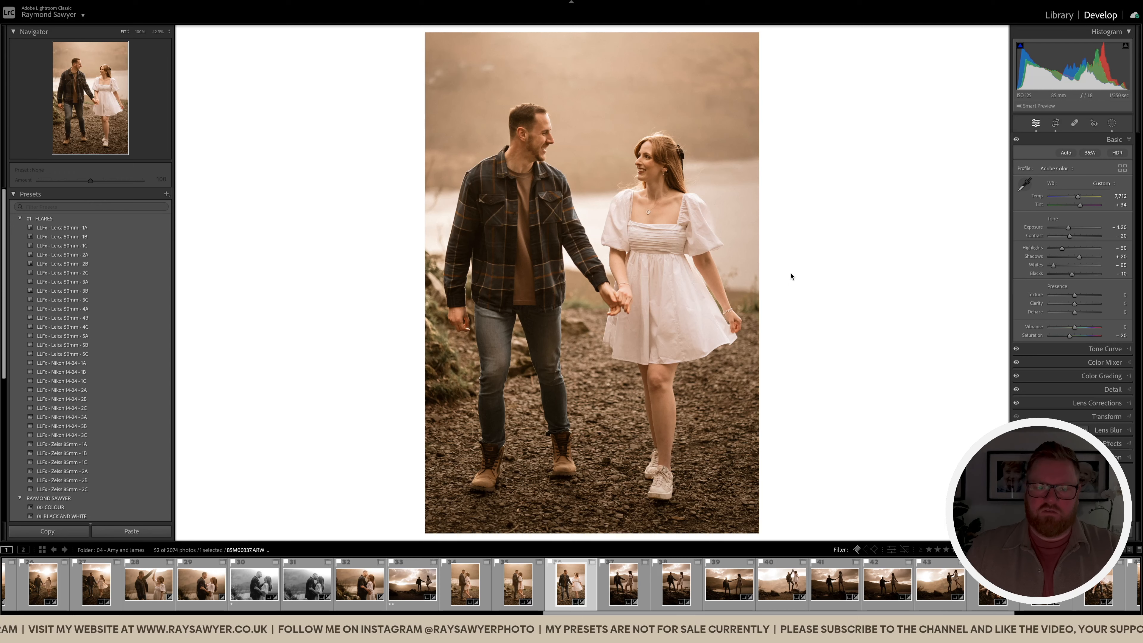
# Step: Open 35M01588.ARW, crop it closer around the couple, set its exposure to 0.00, and compare it with the unedited version
pyautogui.press('Right')
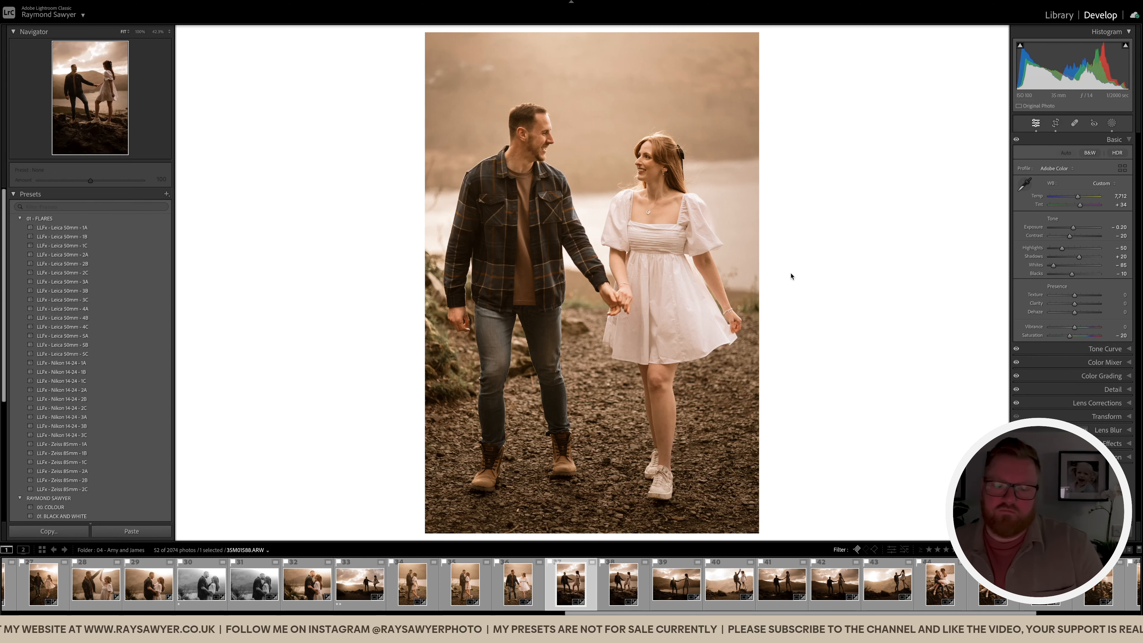
pyautogui.press('r')
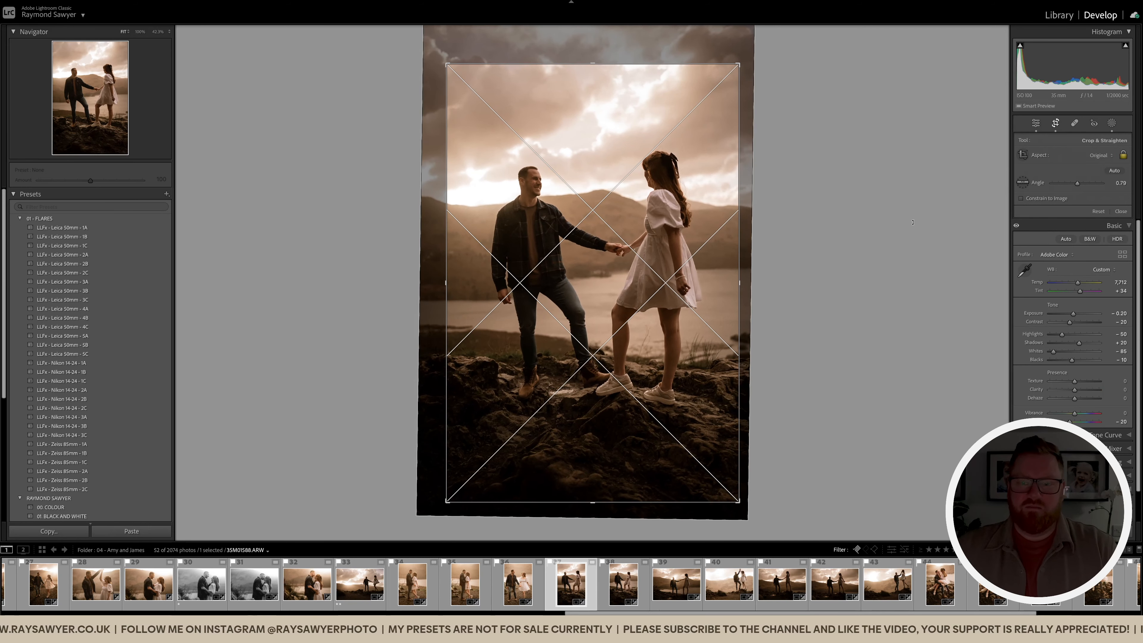
pyautogui.press('r')
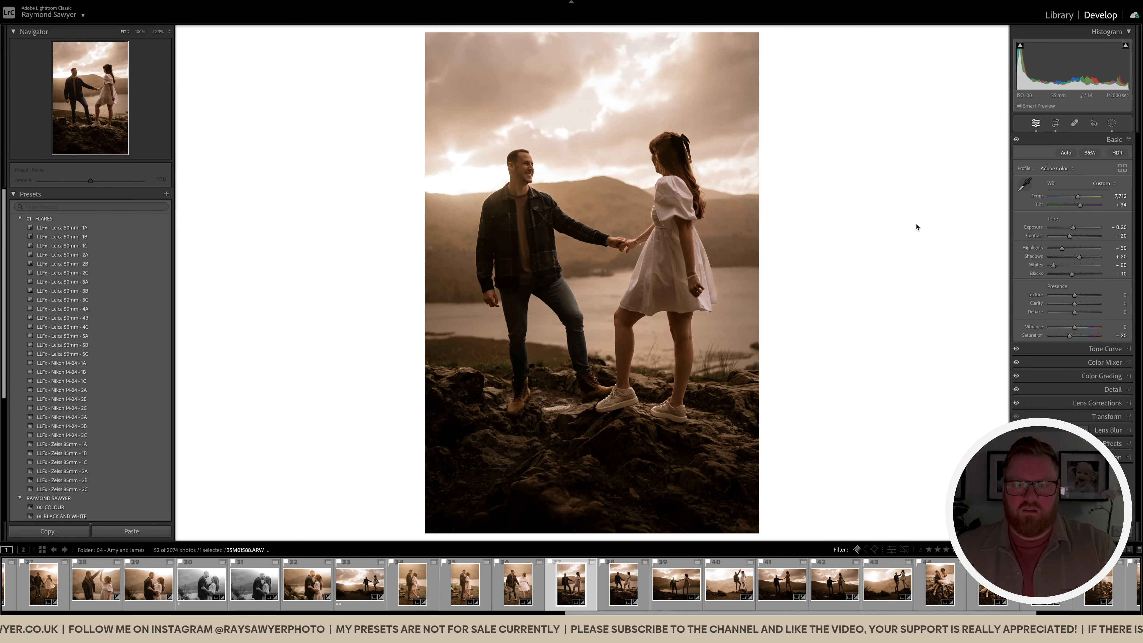
pyautogui.press('=')
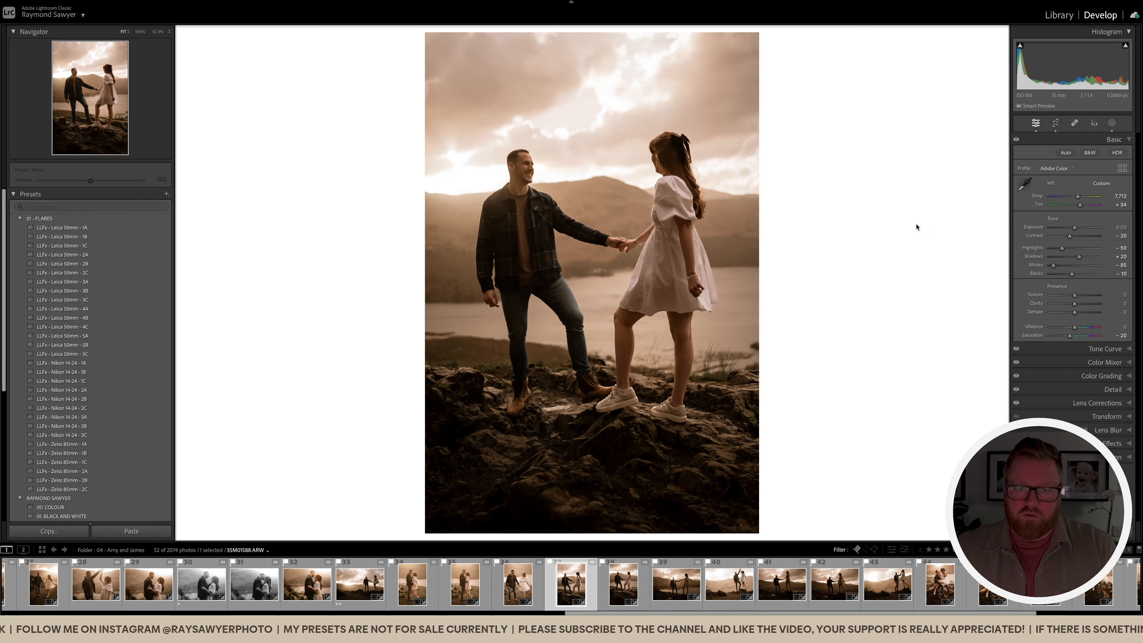
pyautogui.press('\\')
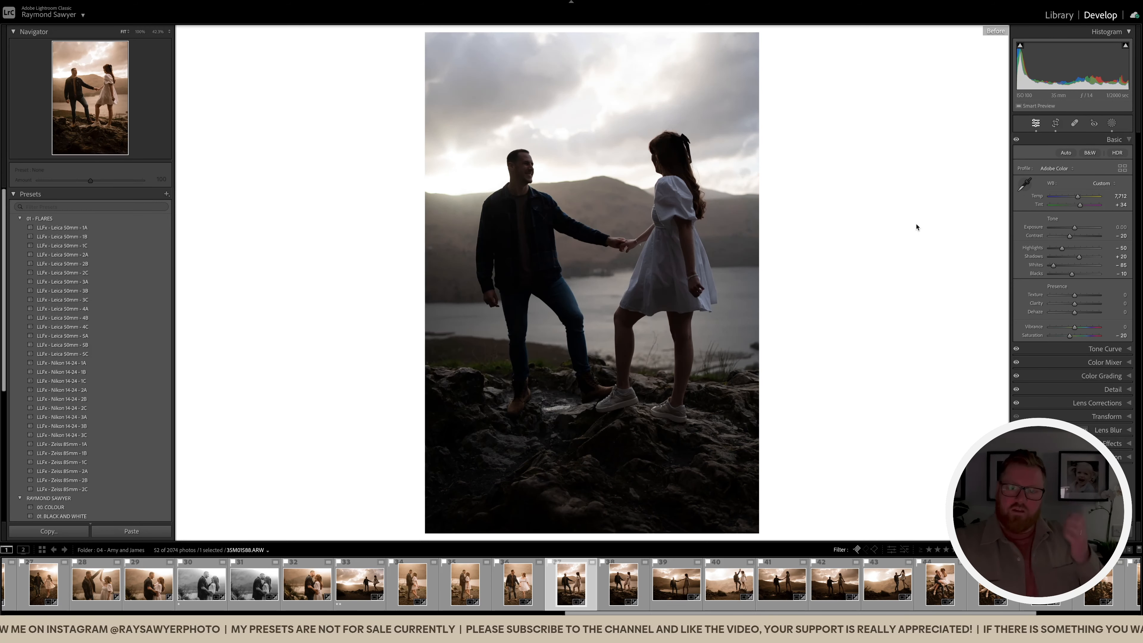
pyautogui.press('\\')
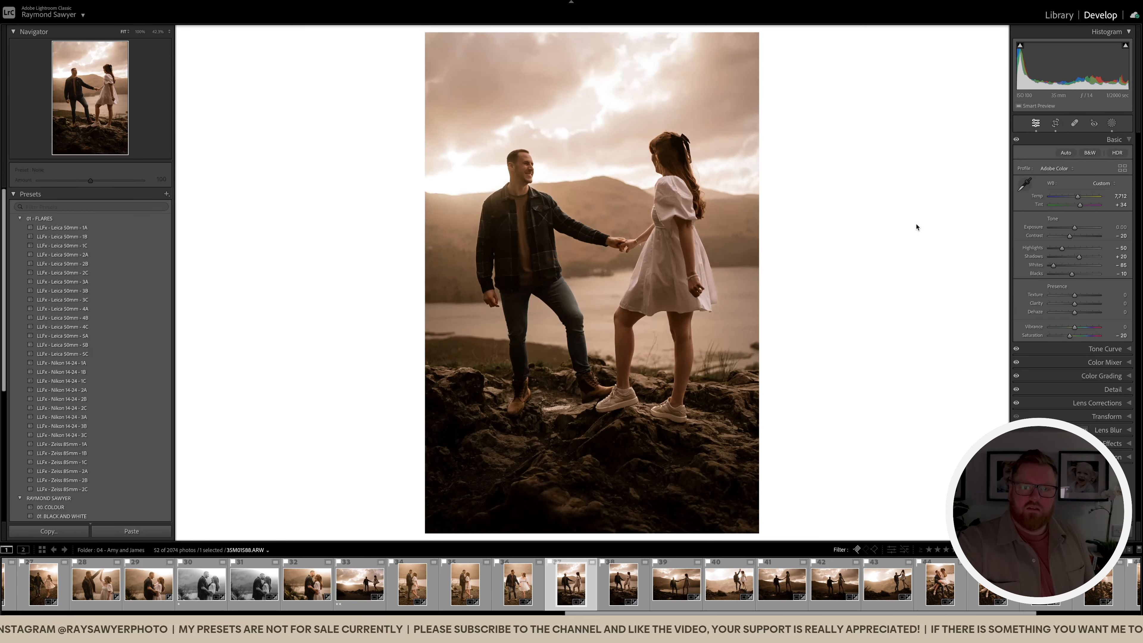
pyautogui.press('\\')
pyautogui.press('\\')
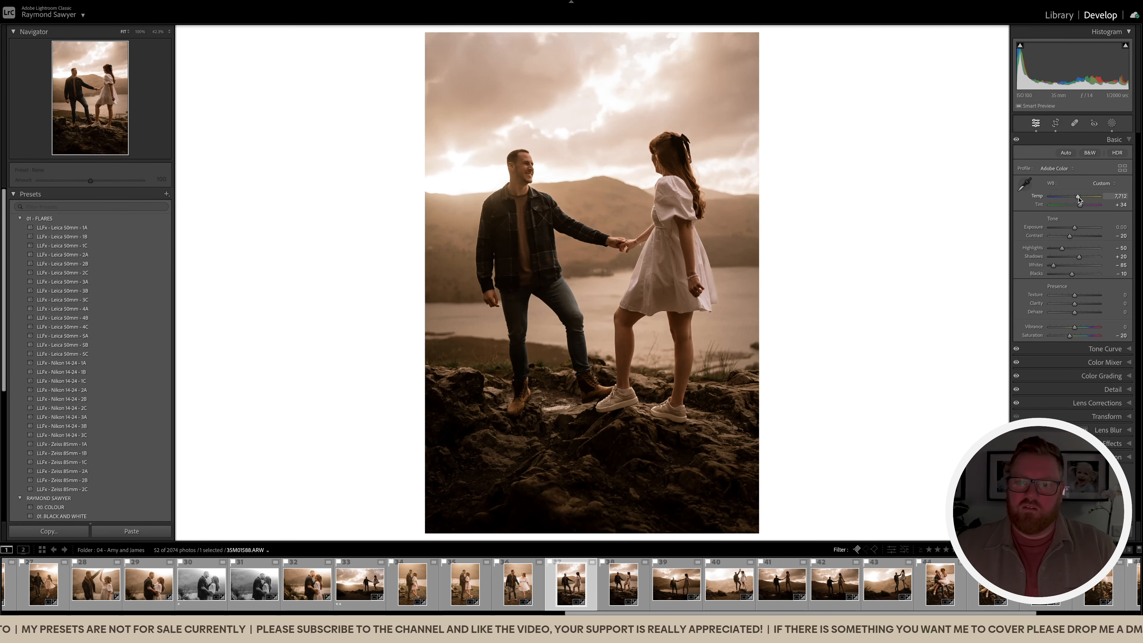
# Step: Try a temperature of 50,000 on 35M01588.ARW, undo it, and lower the tint to +31
pyautogui.moveTo(1088, 199); pyautogui.dragTo(1117, 199)
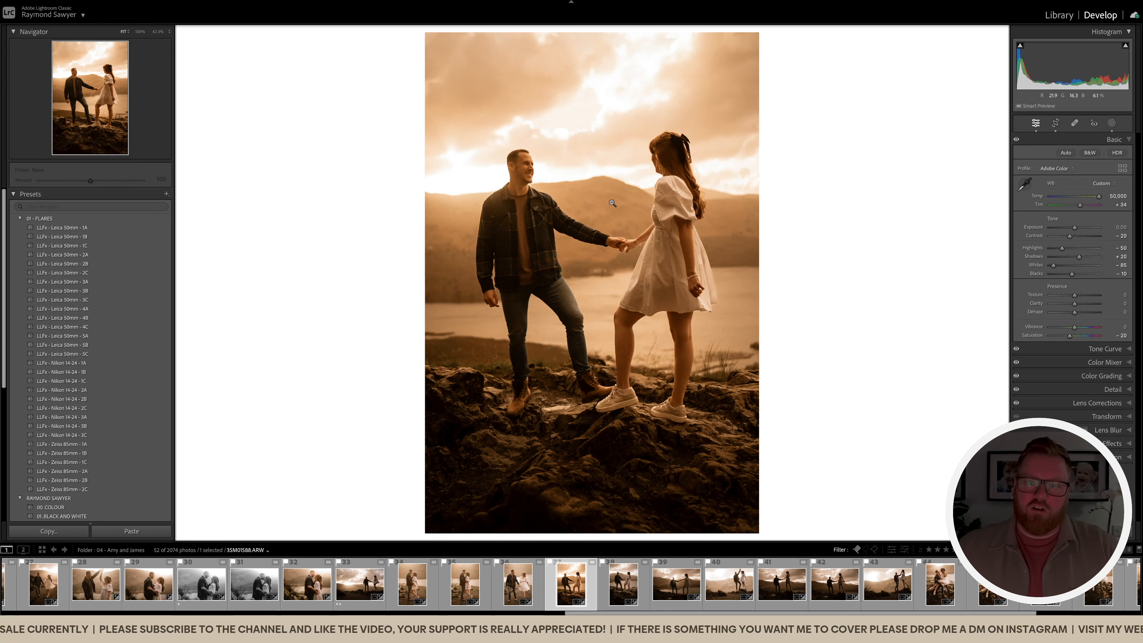
pyautogui.hotkey('ctrl', 'z')
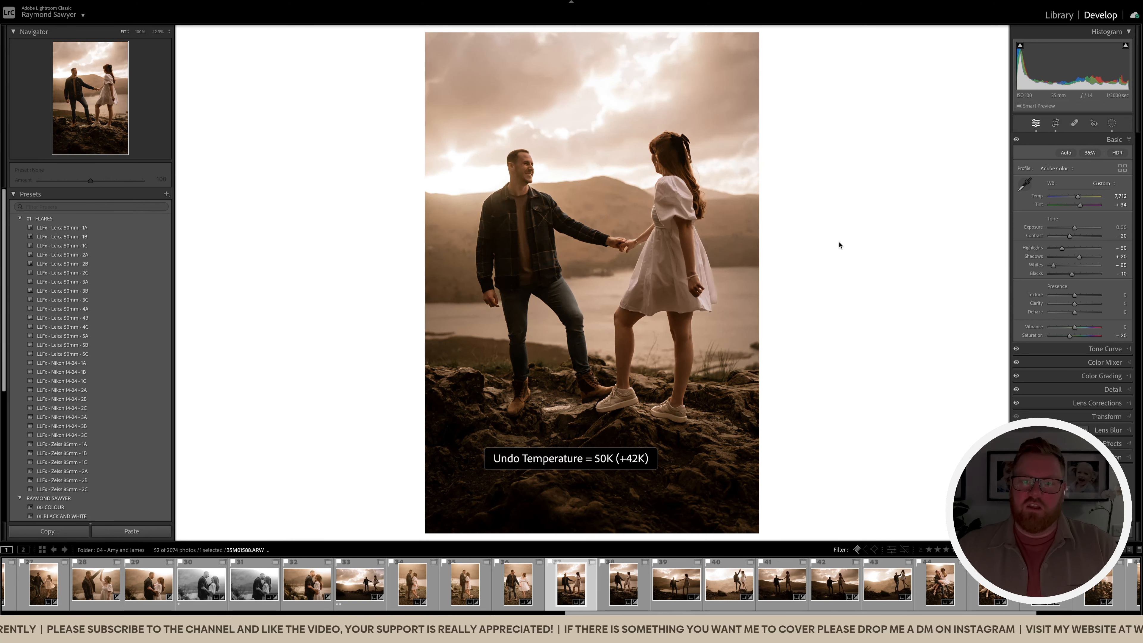
pyautogui.press('-')
pyautogui.press('-')
pyautogui.press('-')
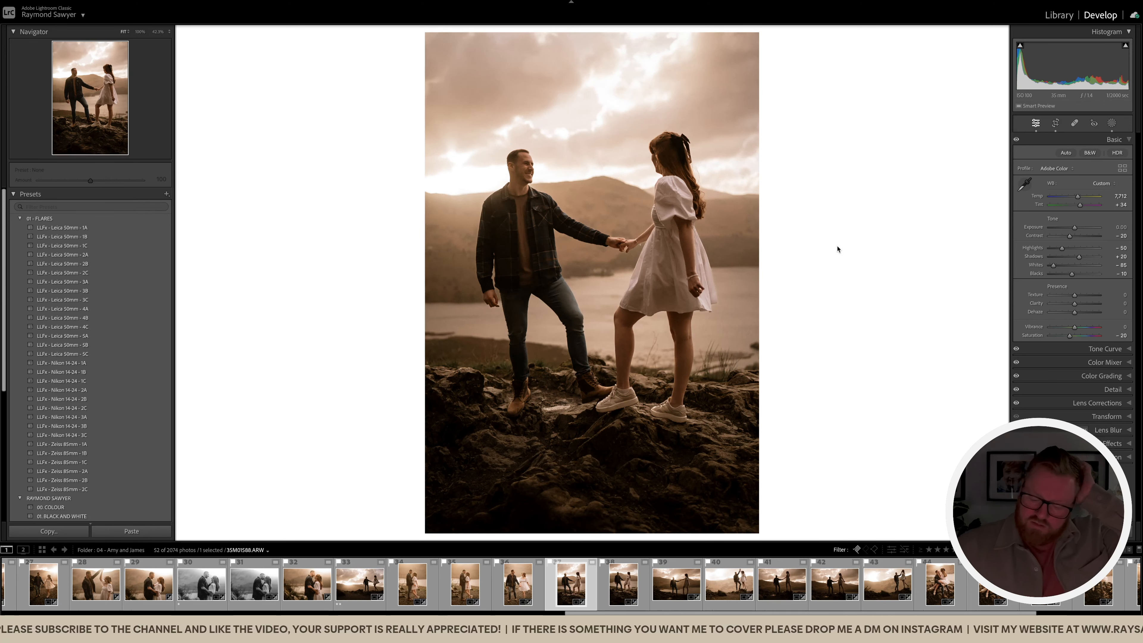
# Step: Open 35M01591.ARW, paste the edit settings with exposure 0.00 and tint +31, and adjust its crop around the couple
pyautogui.press('Right')
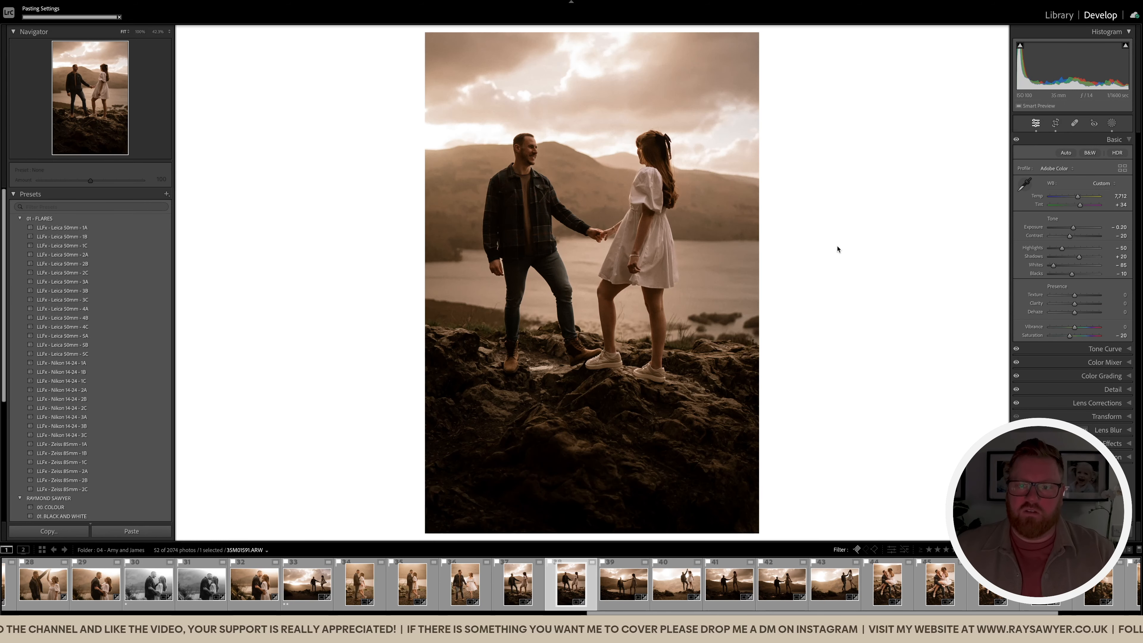
pyautogui.press('super+shift+v')
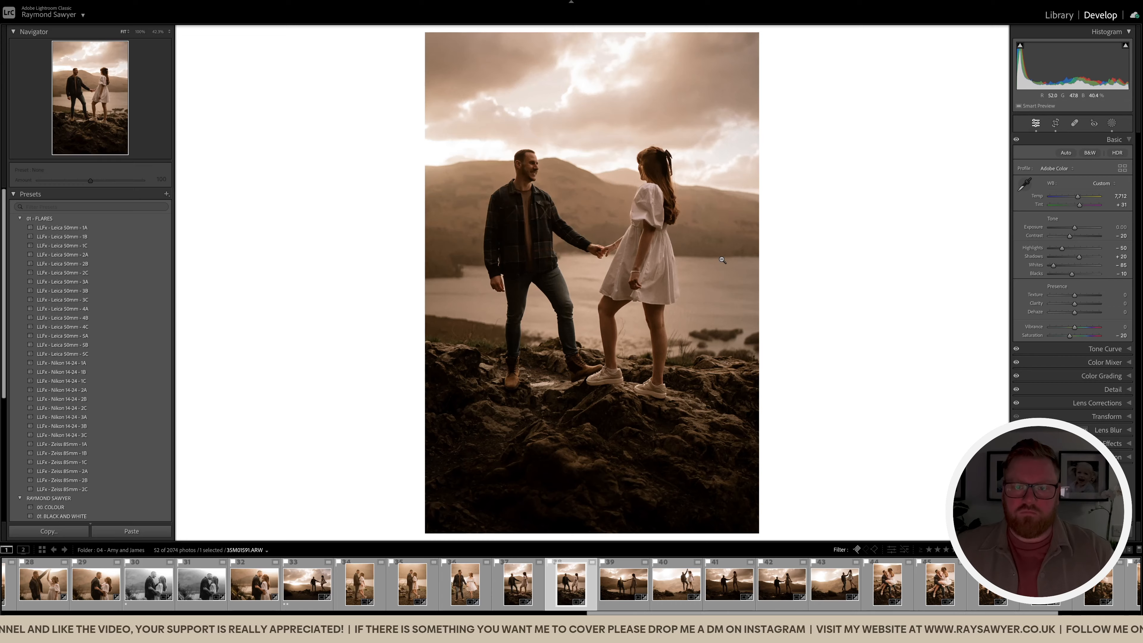
pyautogui.press('r')
pyautogui.press('r')
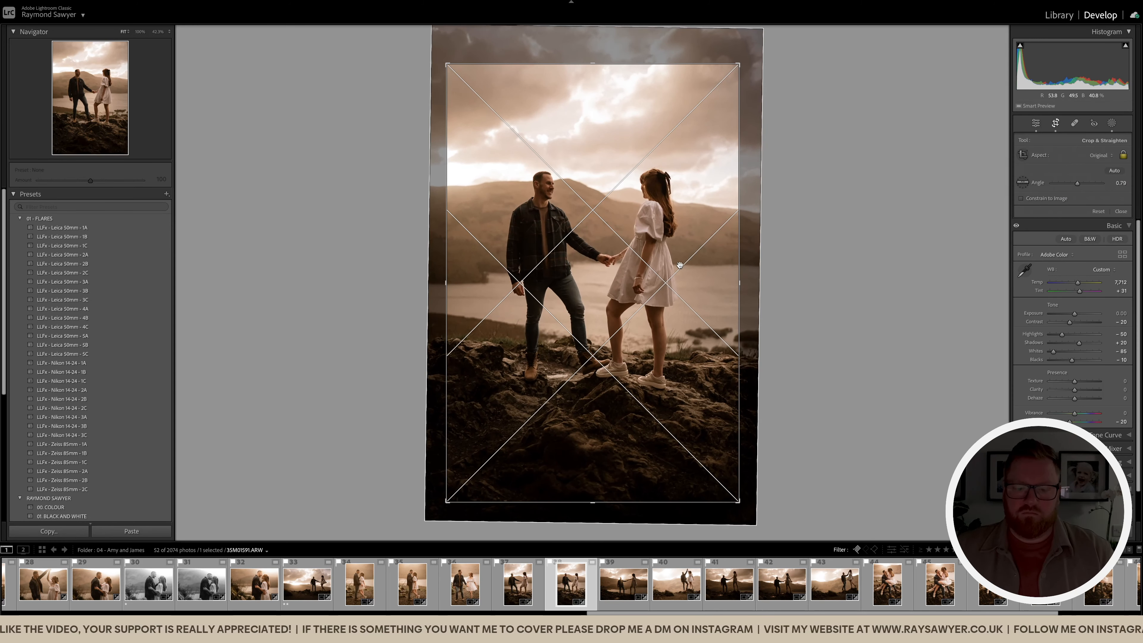
# Step: Return to 35M01588.ARW, apply the 01. BLACK AND WHITE preset, and lower its exposure to -0.10
pyautogui.press('Left')
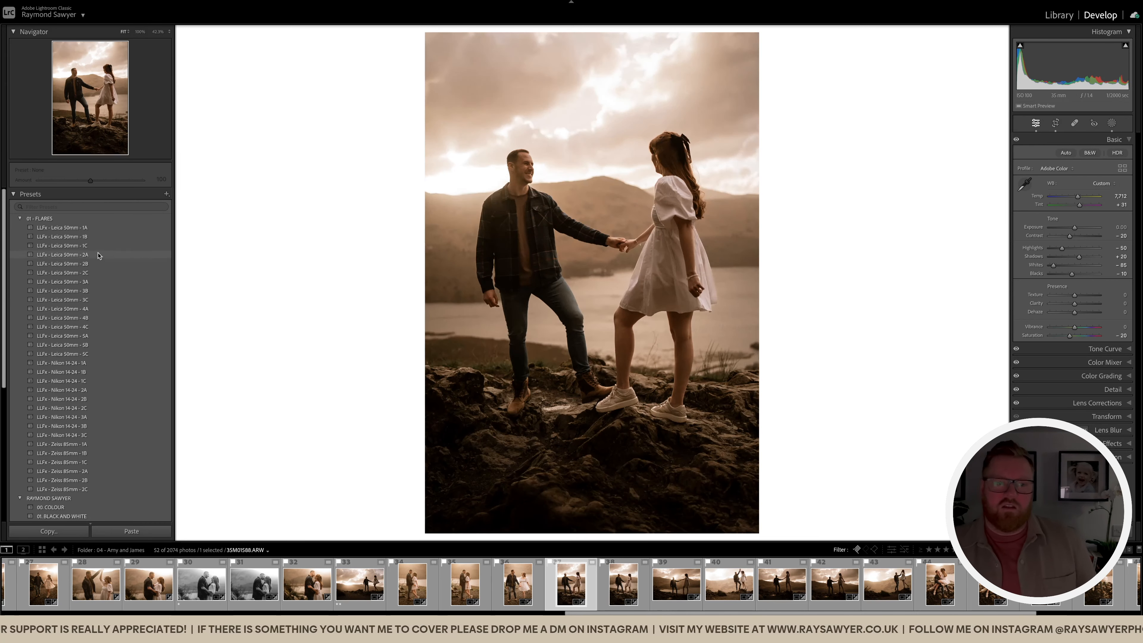
pyautogui.click(55, 220)
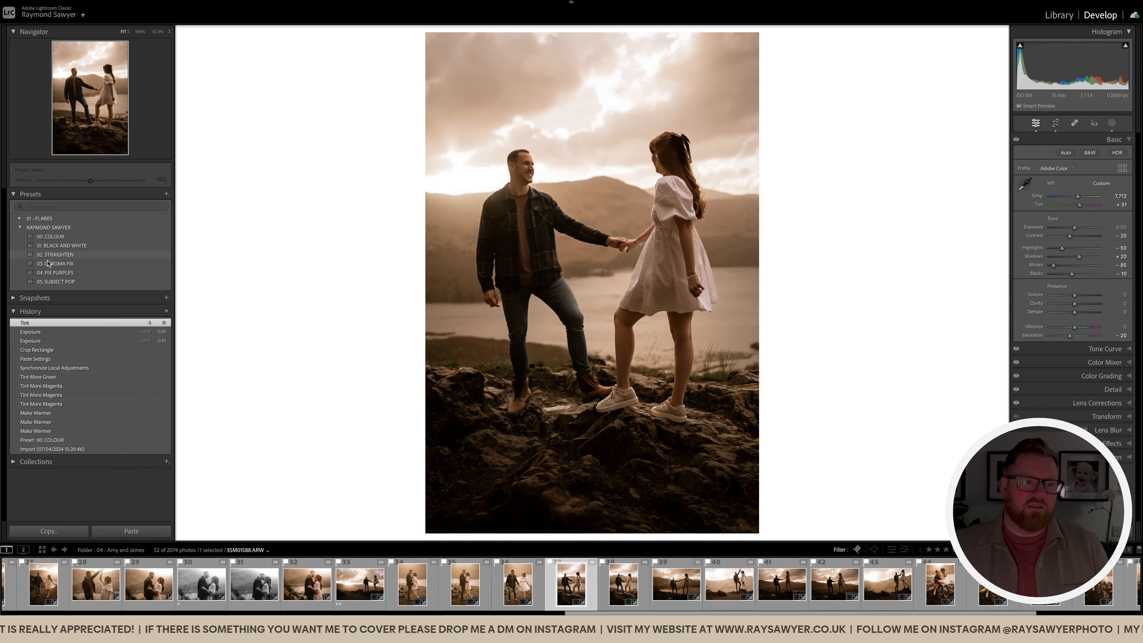
pyautogui.click(69, 246)
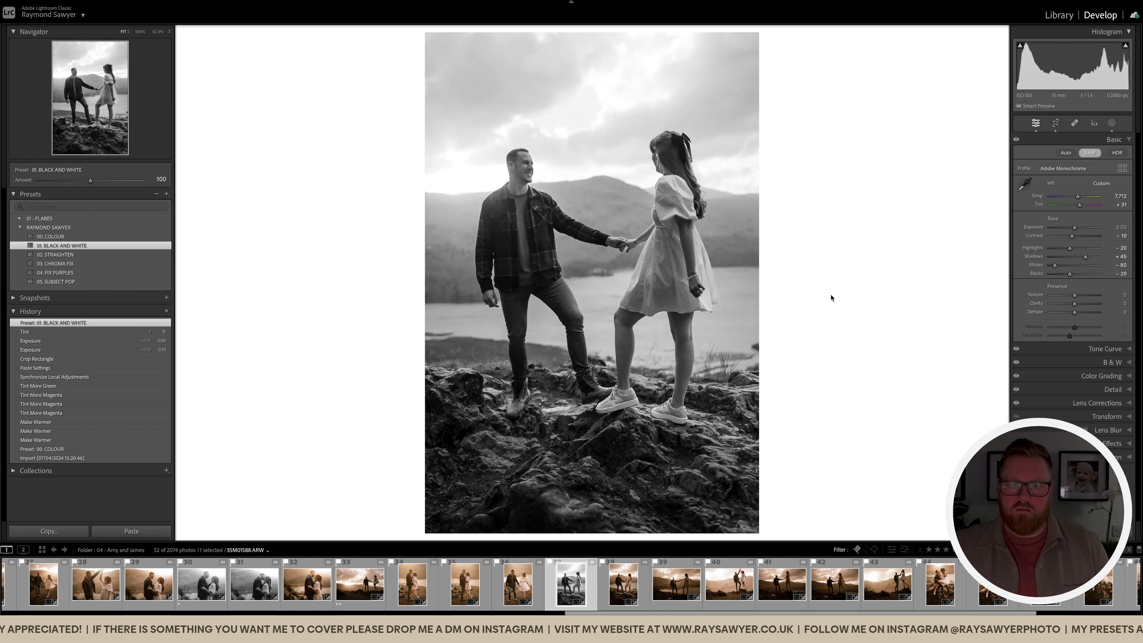
pyautogui.press('Right')
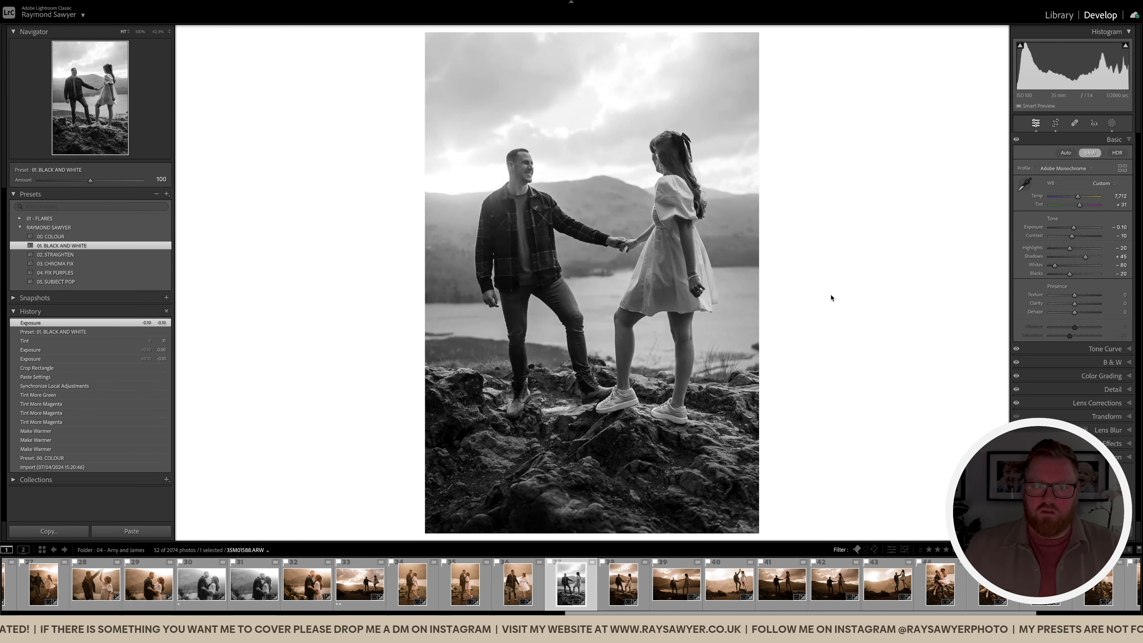
# Step: Open 35M01605.ARW and heal away the bright puddle on the rocks below the man
pyautogui.press('Right')
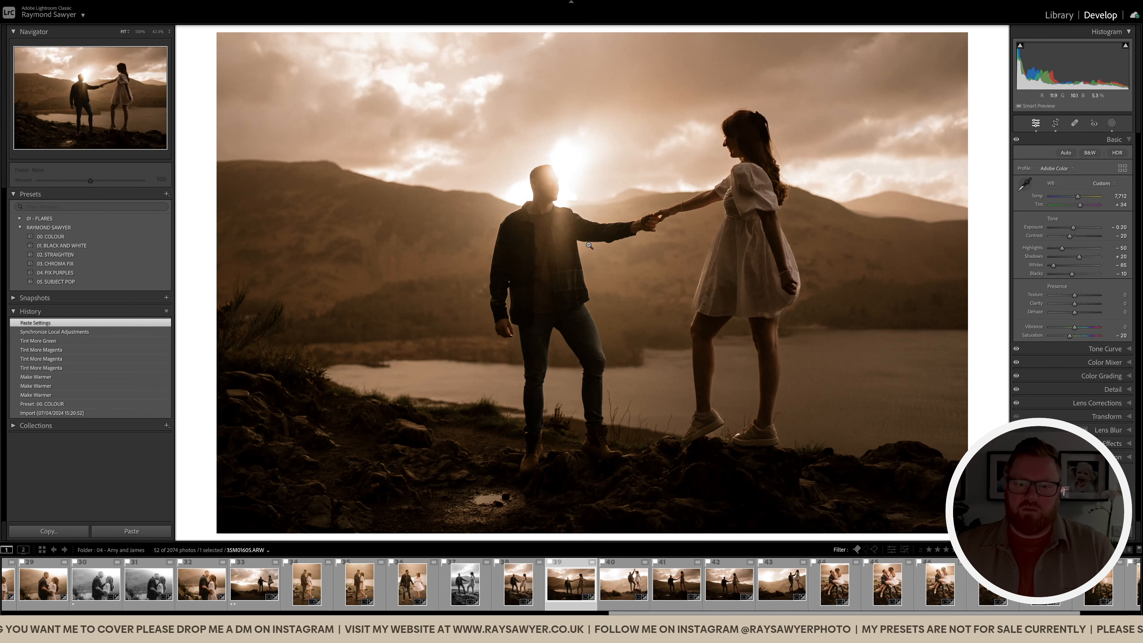
pyautogui.press('q')
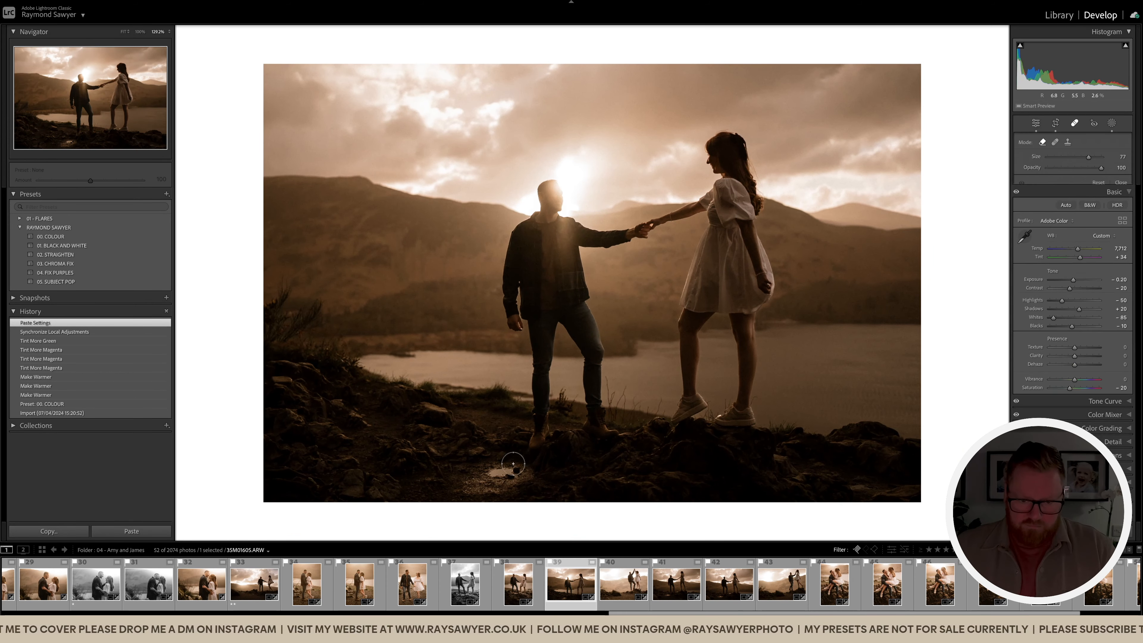
pyautogui.moveTo(533, 475); pyautogui.dragTo(497, 489)
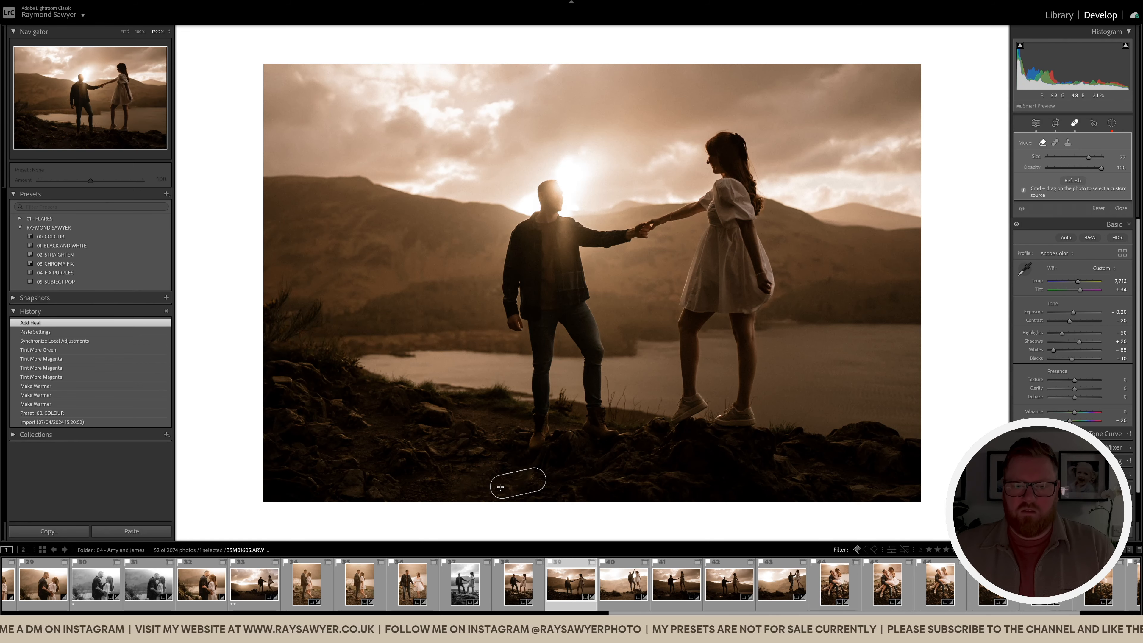
pyautogui.press('q')
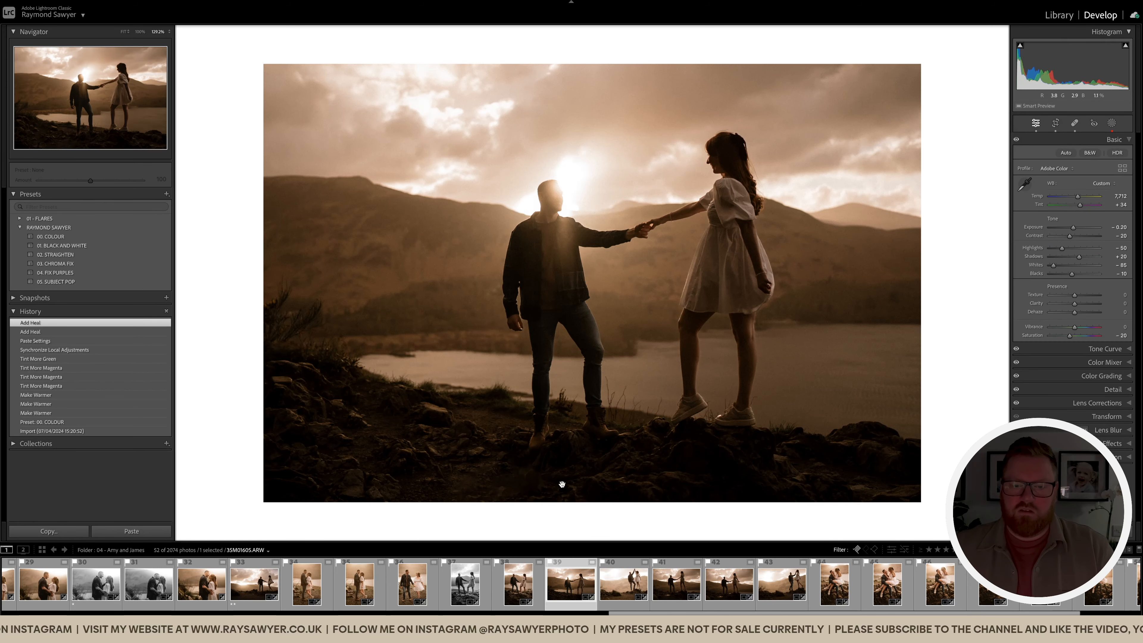
pyautogui.click(646, 297)
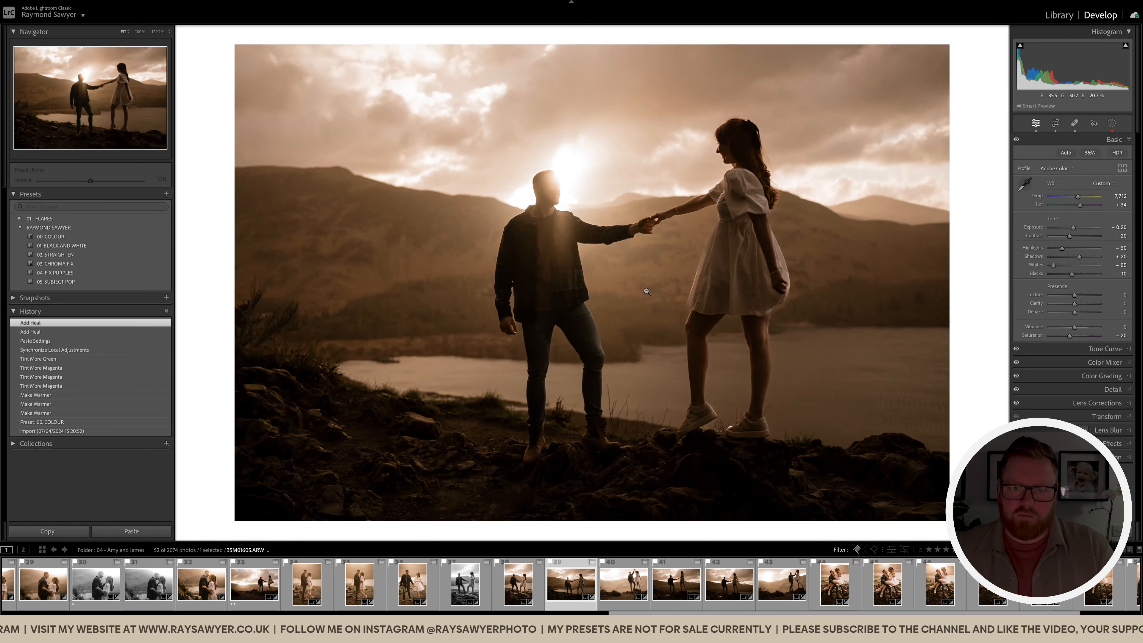
pyautogui.click(645, 289)
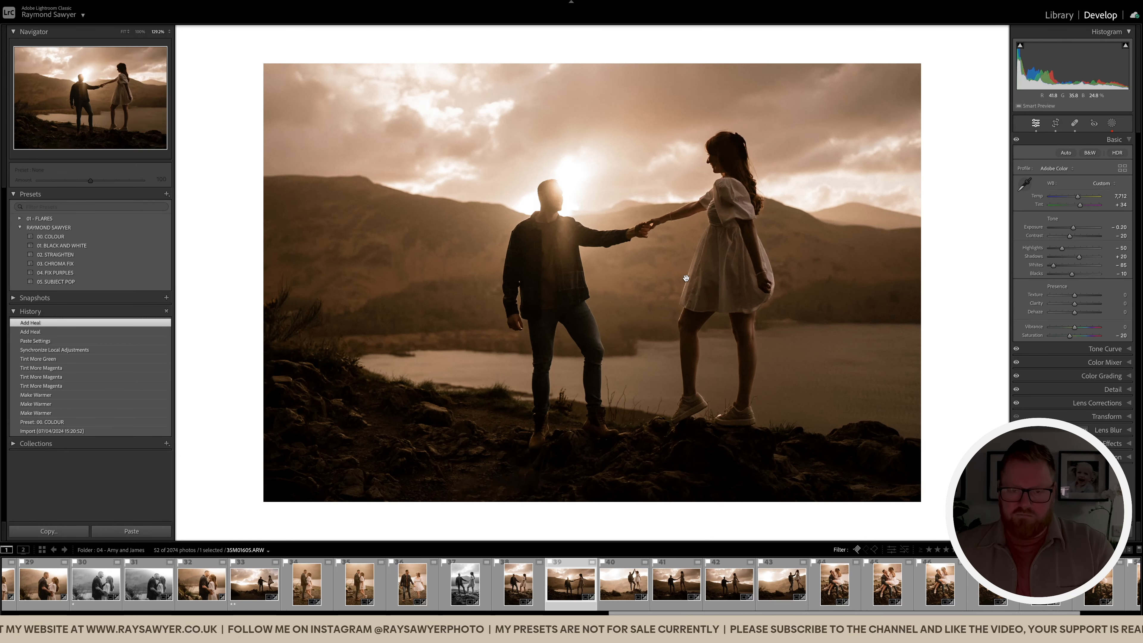
# Step: Reposition the crop of 35M01605.ARW so the man and the sun behind him sit closer to the frame's centre
pyautogui.press('r')
pyautogui.moveTo(695, 64); pyautogui.dragTo(710, 88)
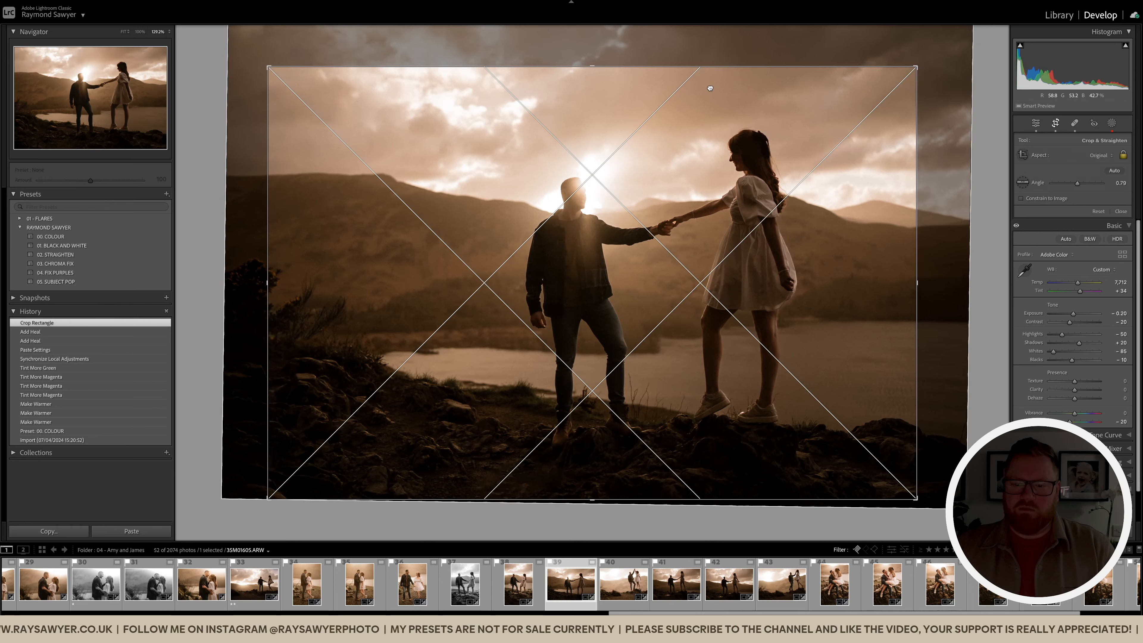
pyautogui.press('Return')
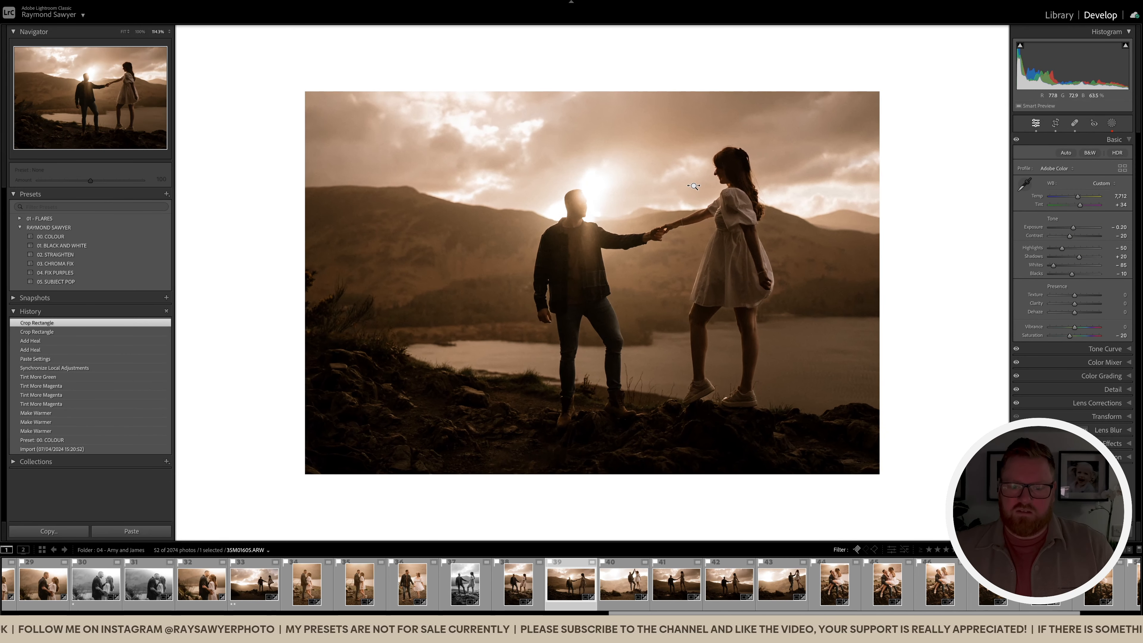
# Step: Rate 35M01605.ARW two stars, set its tint to +31, and raise its exposure to -0.10
pyautogui.press('2')
pyautogui.press('-')
pyautogui.press('-')
pyautogui.press('=')
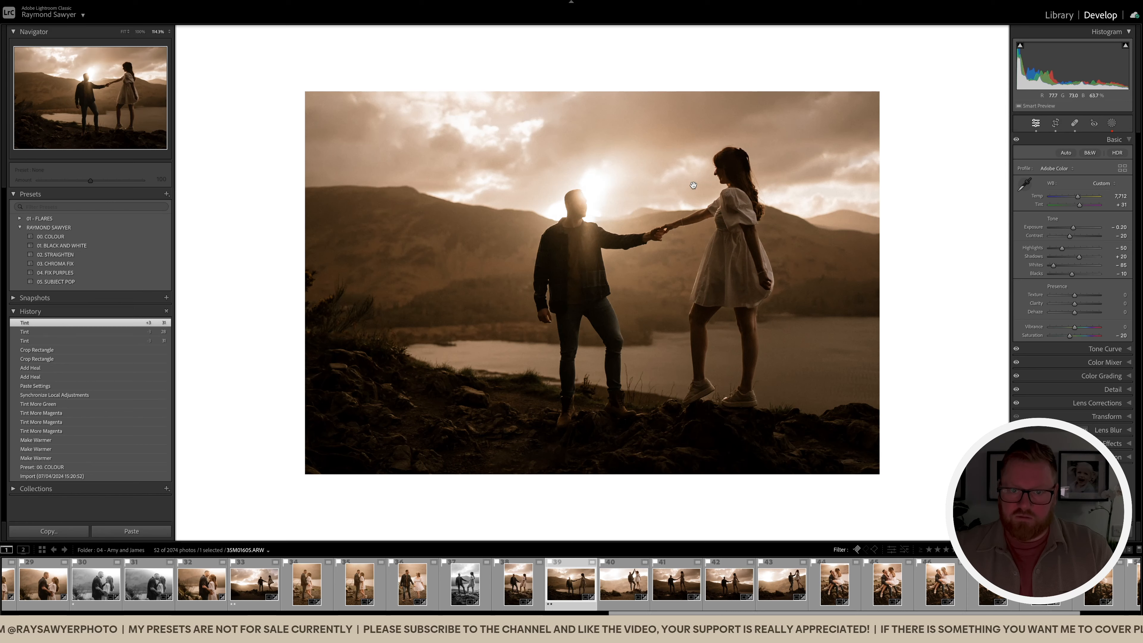
pyautogui.press('.')
pyautogui.press('=')
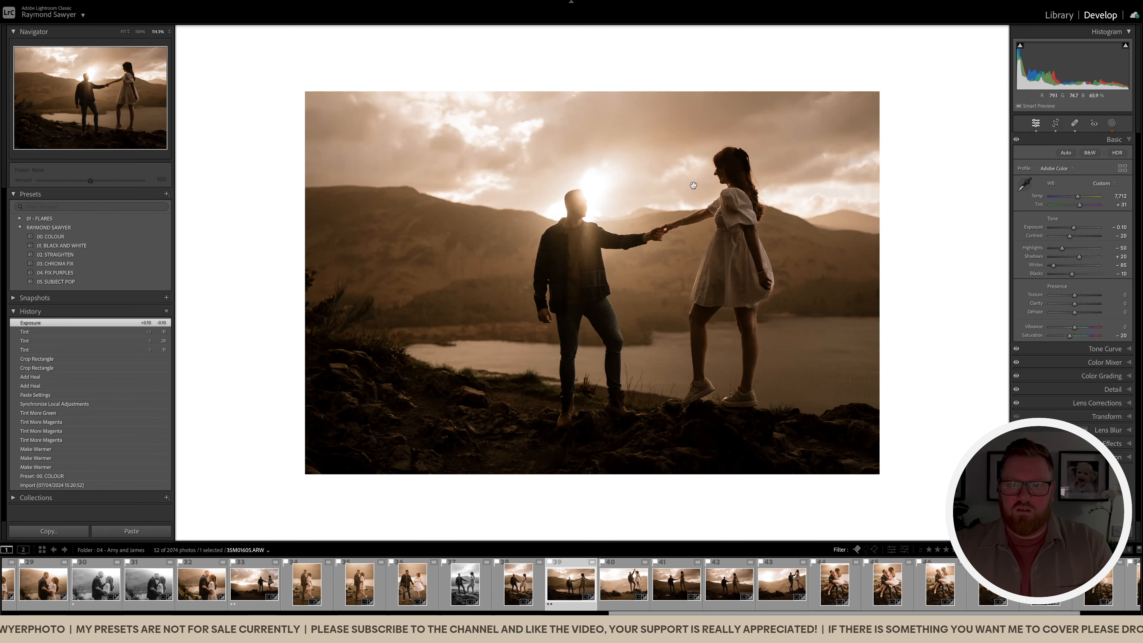
# Step: Open 85M00343.ARW, reset its crop, and paste the edit settings from the preceding photo
pyautogui.press('Right')
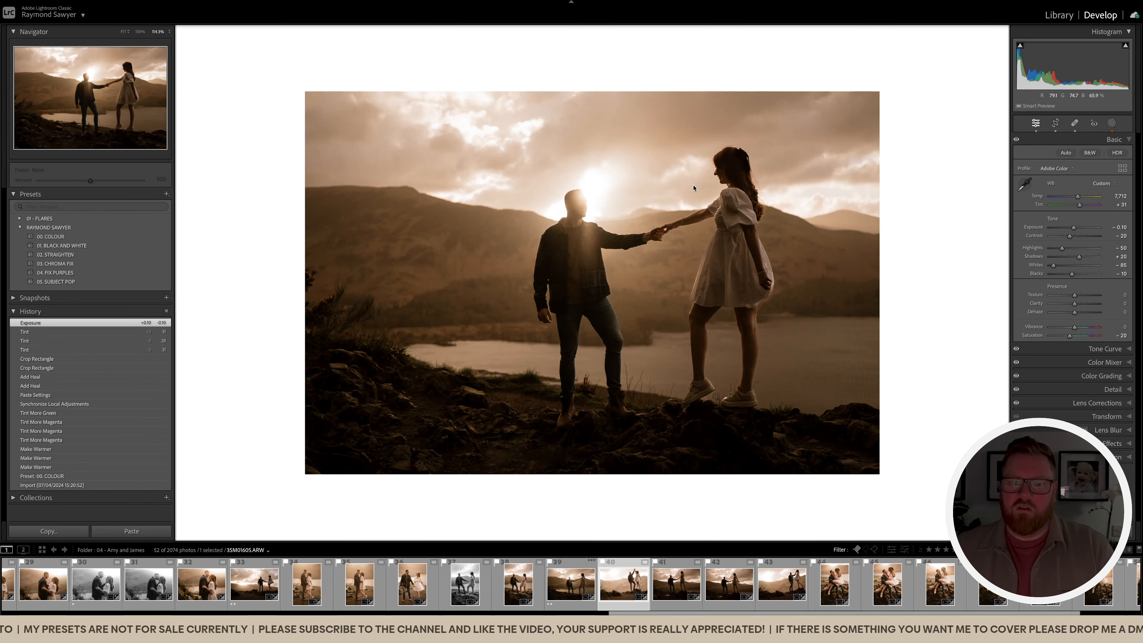
pyautogui.press('z')
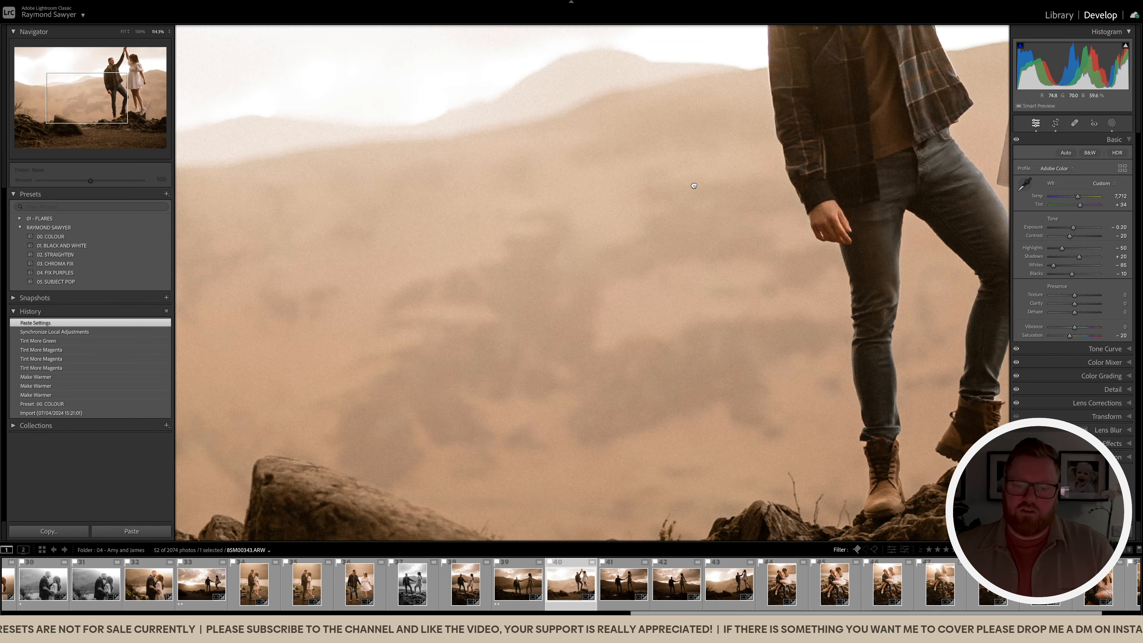
pyautogui.press('z')
pyautogui.press('super+minus')
pyautogui.press('super+alt+r')
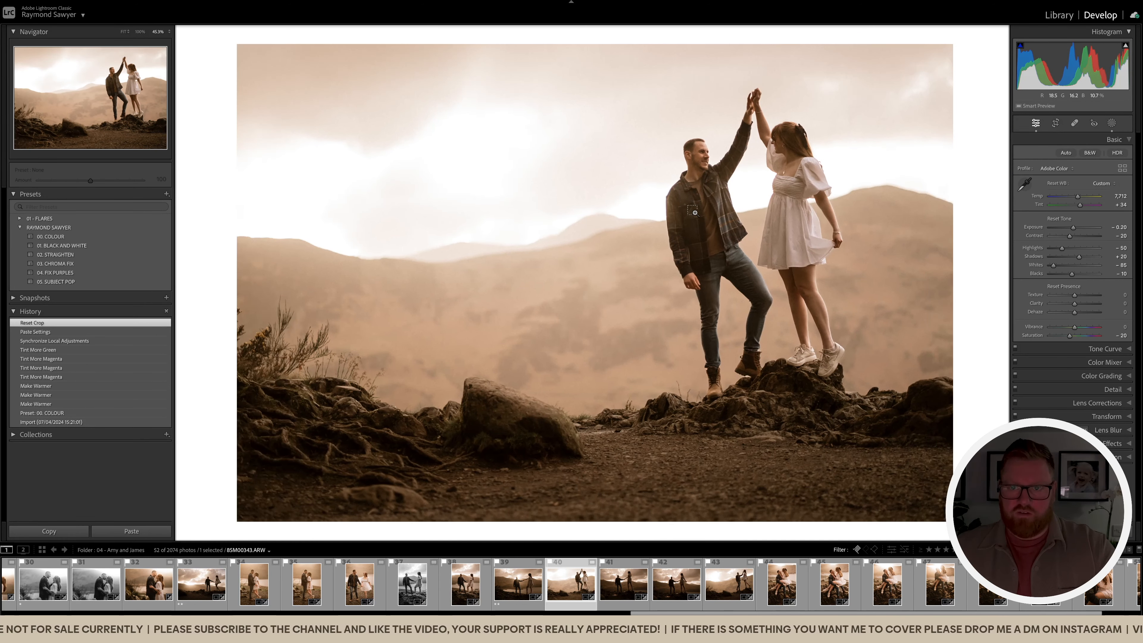
pyautogui.press('super+shift+v')
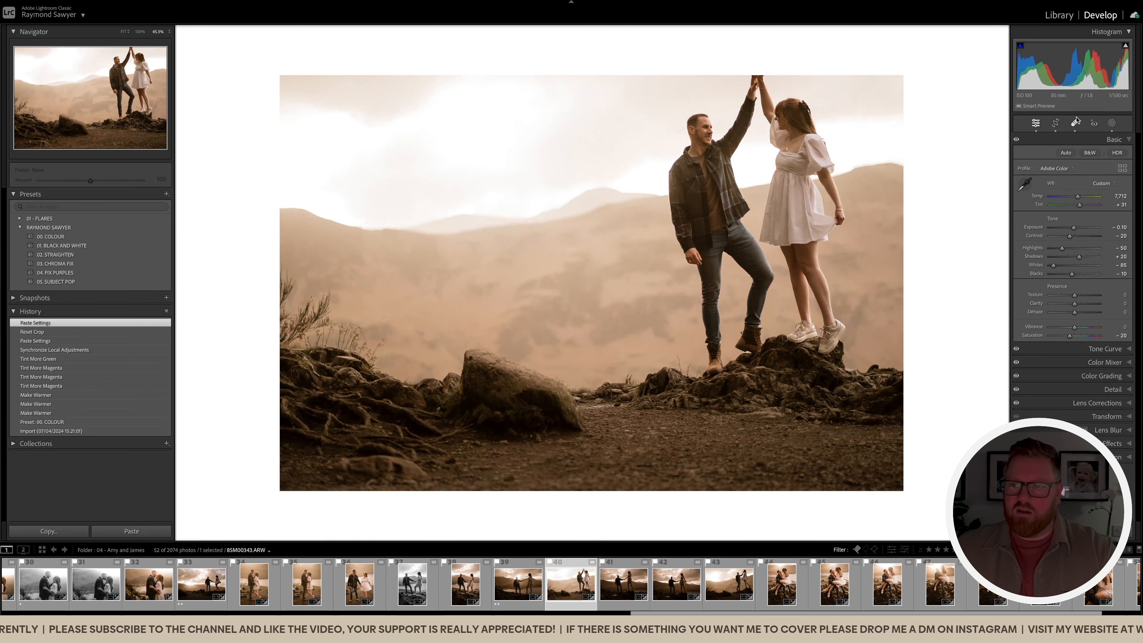
# Step: Reset the pasted crop and clear the pasted healing spots on 85M00343.ARW
pyautogui.press('super+alt+r')
pyautogui.click(1076, 123)
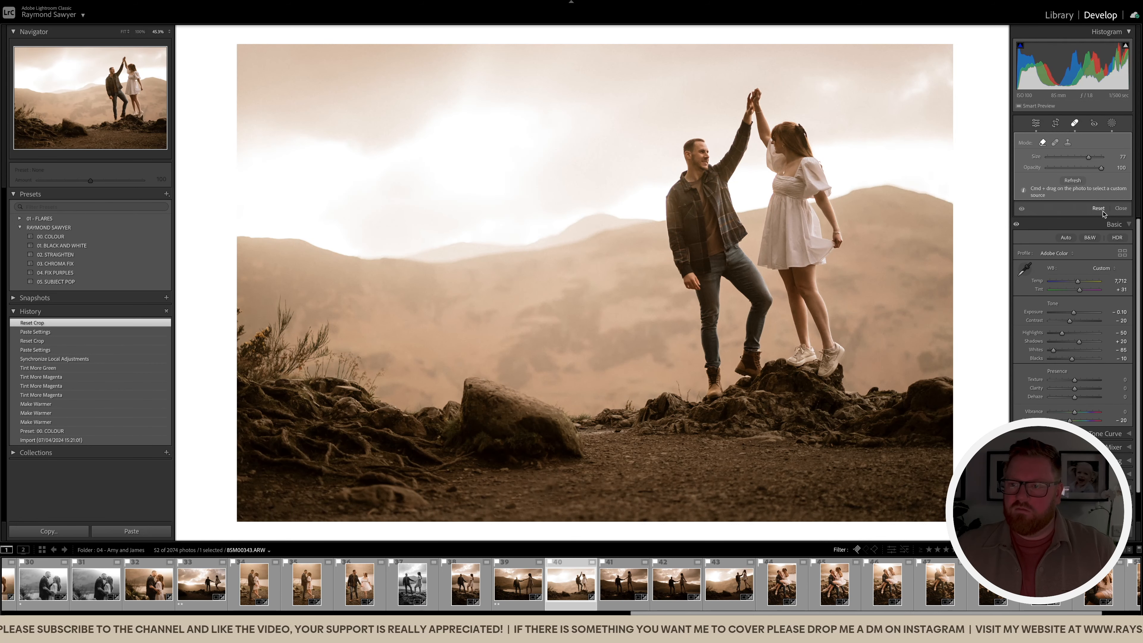
pyautogui.click(1100, 208)
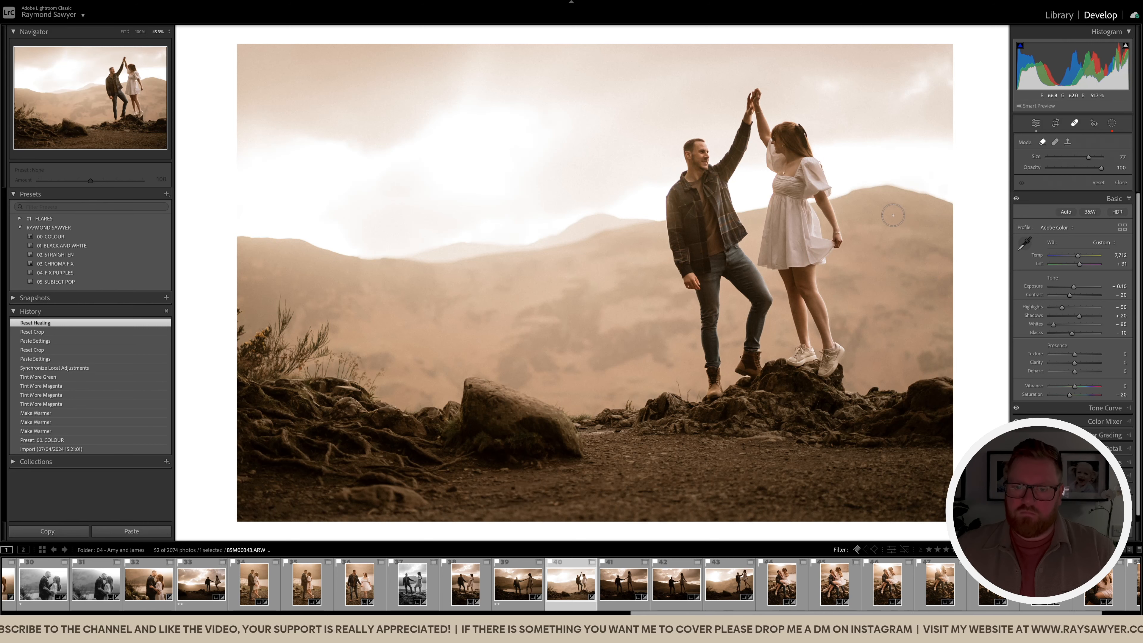
# Step: Lower the exposure of 85M00343.ARW to -0.70 and compare the result with the unedited version
pyautogui.press('-')
pyautogui.press('-')
pyautogui.press('-')
pyautogui.press('-')
pyautogui.press('q')
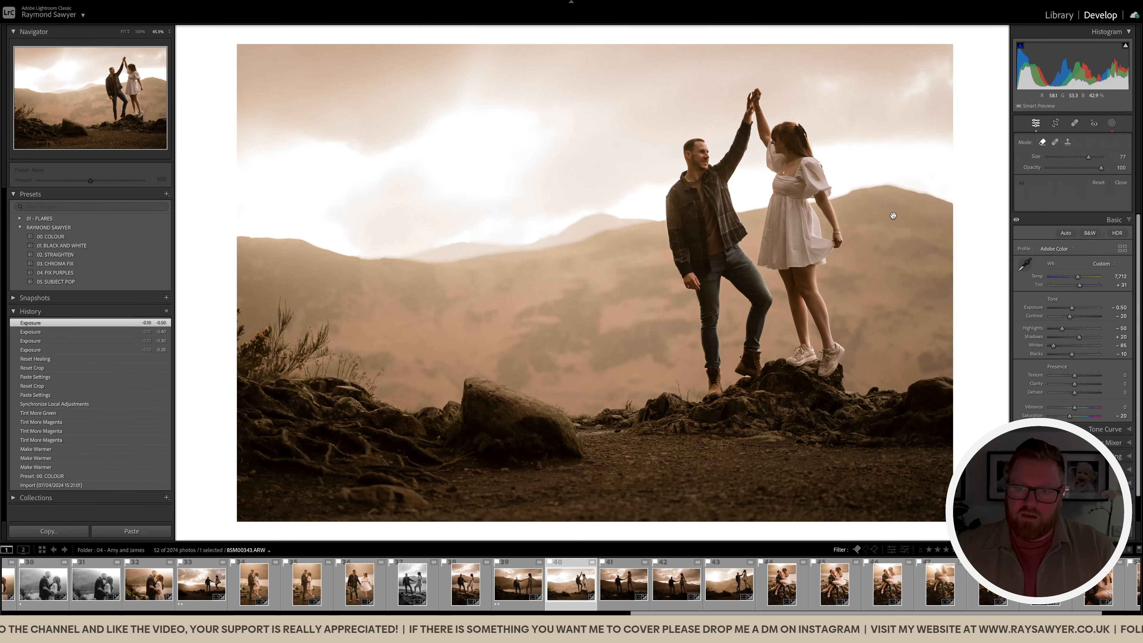
pyautogui.press('-')
pyautogui.press('-')
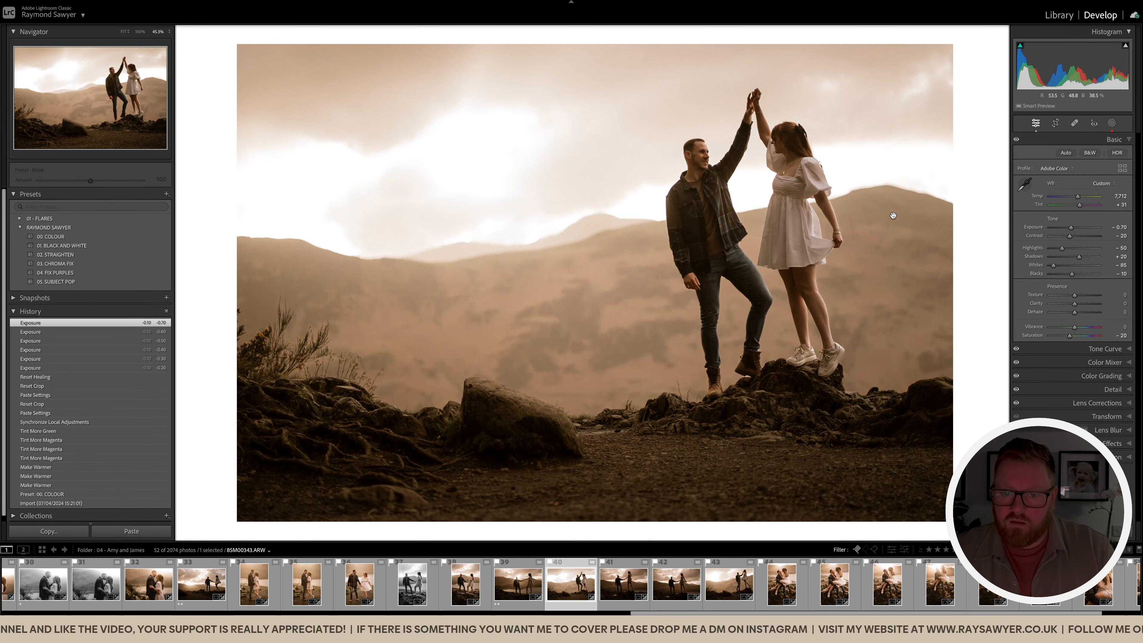
pyautogui.moveTo(894, 215); pyautogui.dragTo(817, 225)
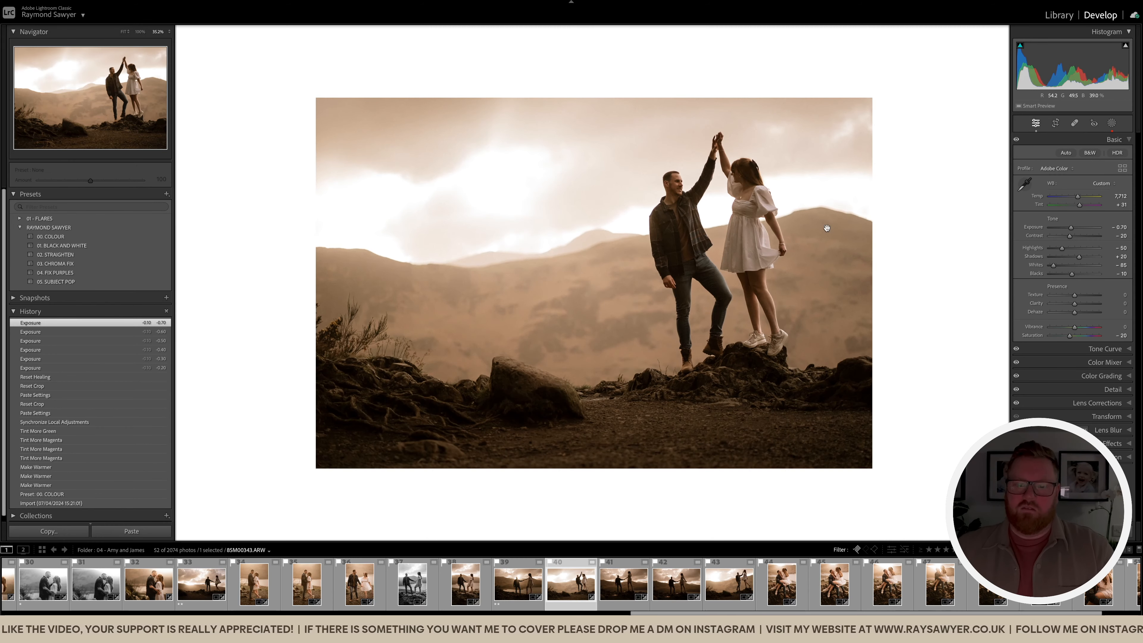
pyautogui.press('\\')
pyautogui.press('\\')
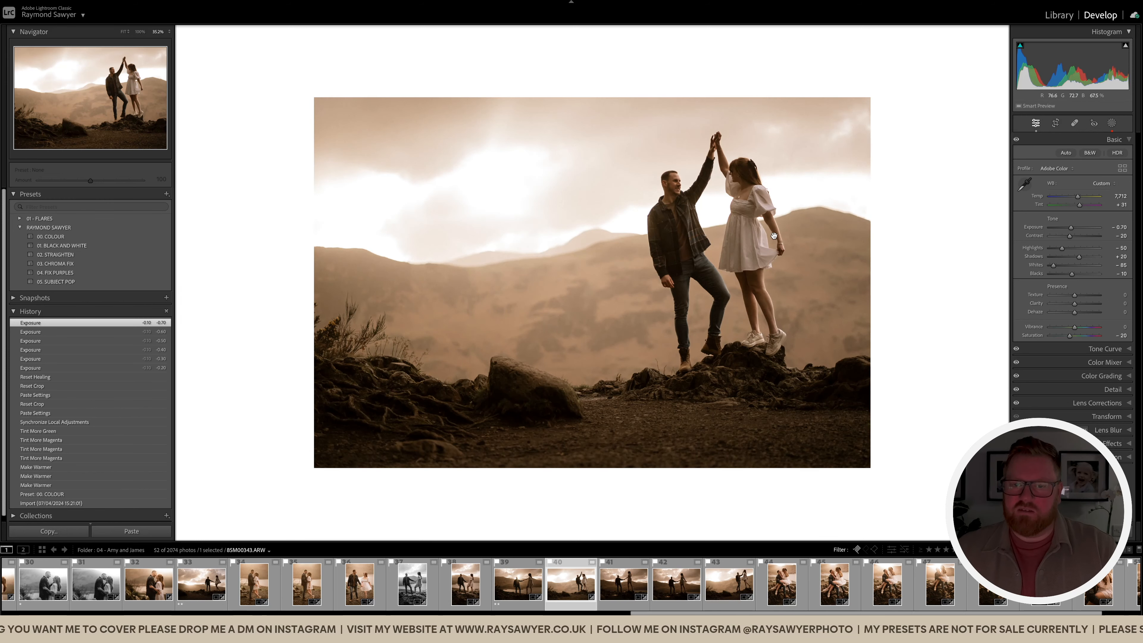
# Step: Compare 35M01615.ARW with 35M01620.ARW, then apply the 01. BLACK AND WHITE preset to 35M01615.ARW and rate it three stars
pyautogui.press('Right')
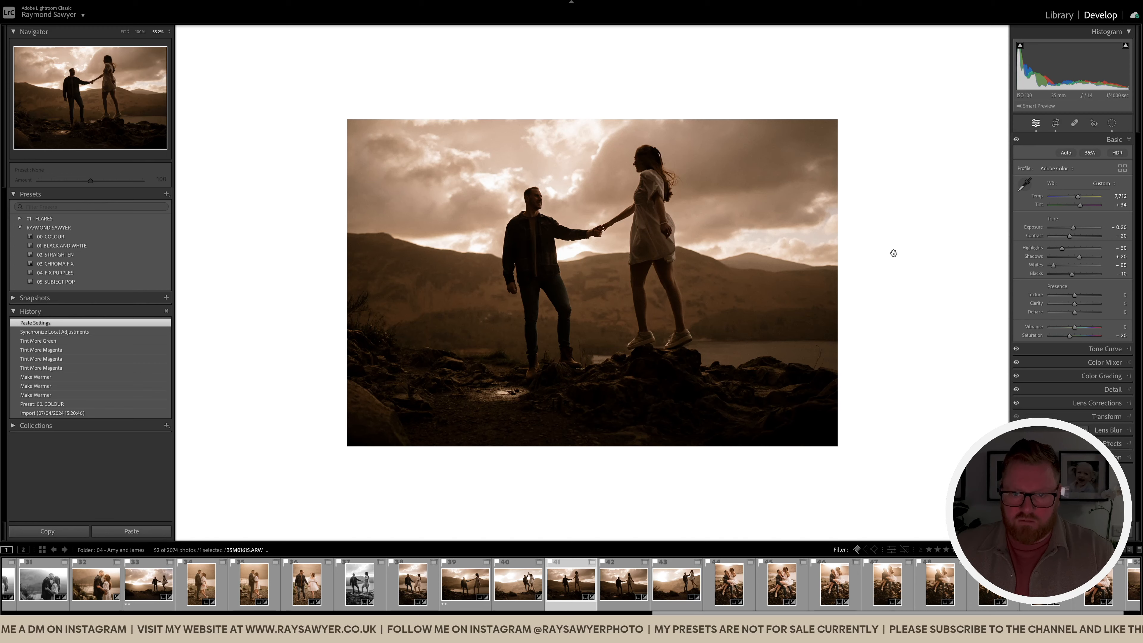
pyautogui.press('Right')
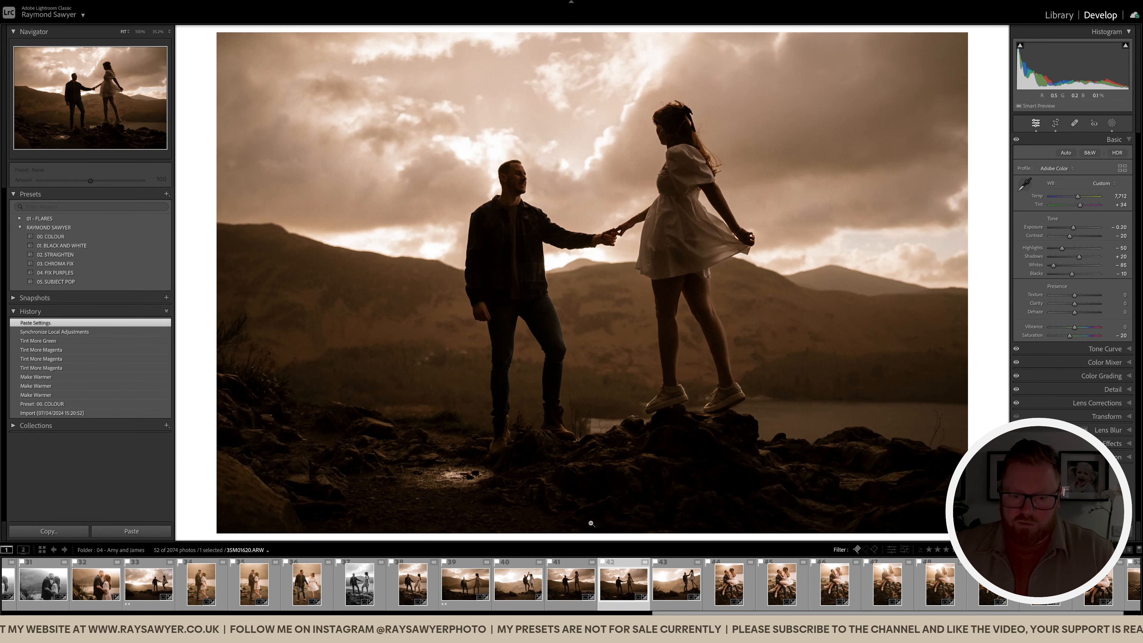
pyautogui.press('Left')
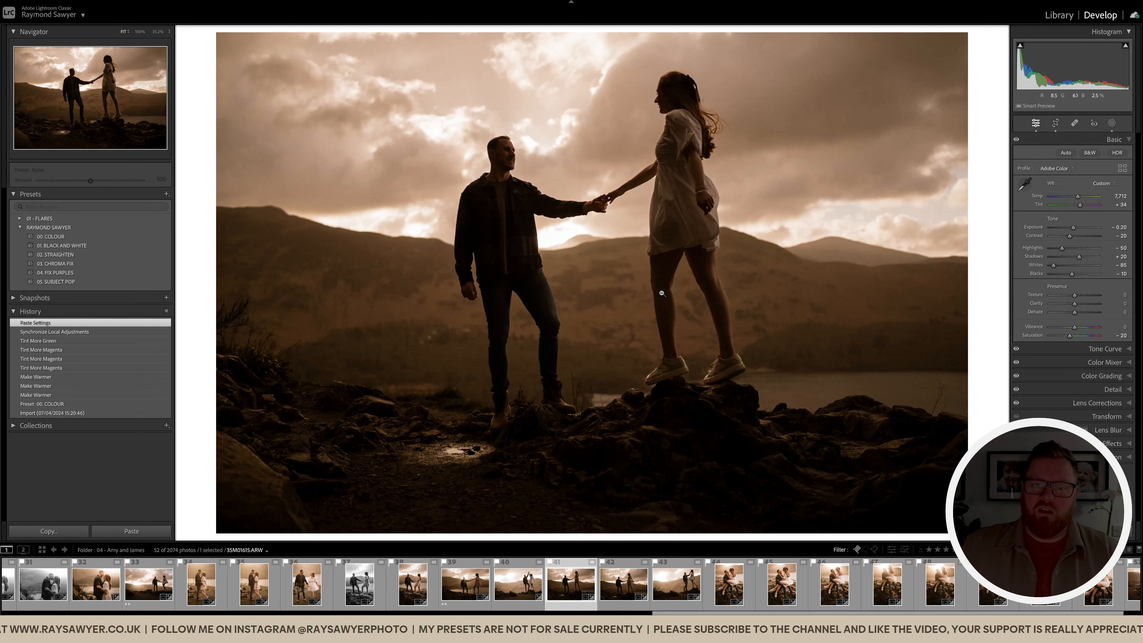
pyautogui.click(607, 271)
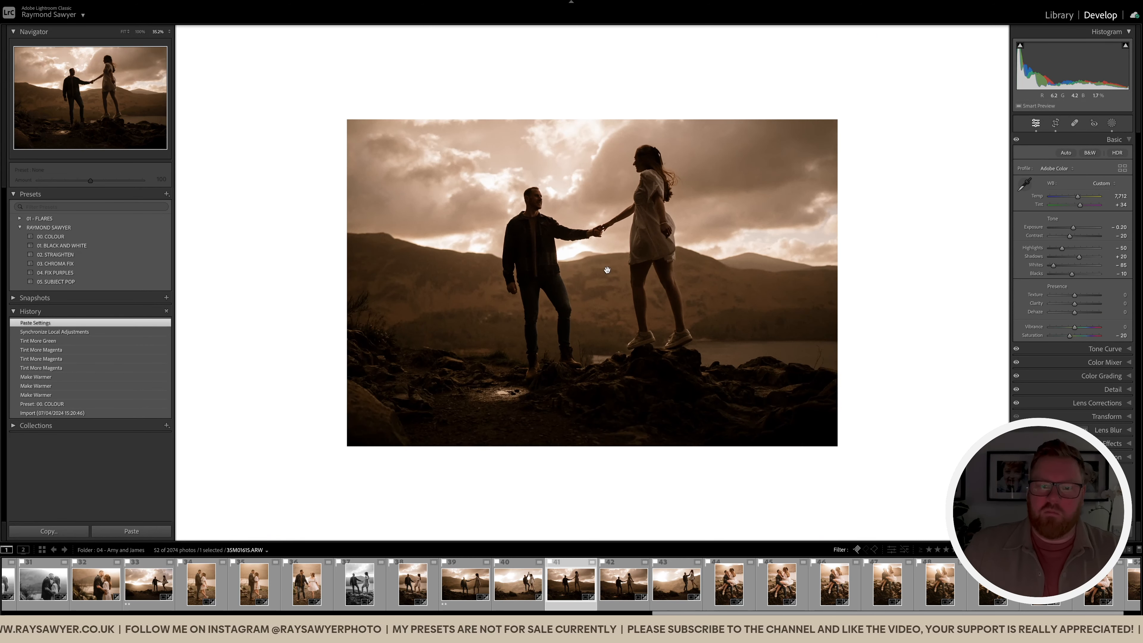
pyautogui.click(61, 246)
pyautogui.press('3')
# Step: Heal away the bright puddle and leftover patches on the path below the man in 35M01615.ARW
pyautogui.moveTo(497, 411)
pyautogui.mouseDown()
pyautogui.moveTo(602, 405)
pyautogui.moveTo(585, 342)
pyautogui.moveTo(407, 361)
pyautogui.moveTo(440, 370)
pyautogui.moveTo(555, 361)
pyautogui.mouseUp()
pyautogui.press('q')
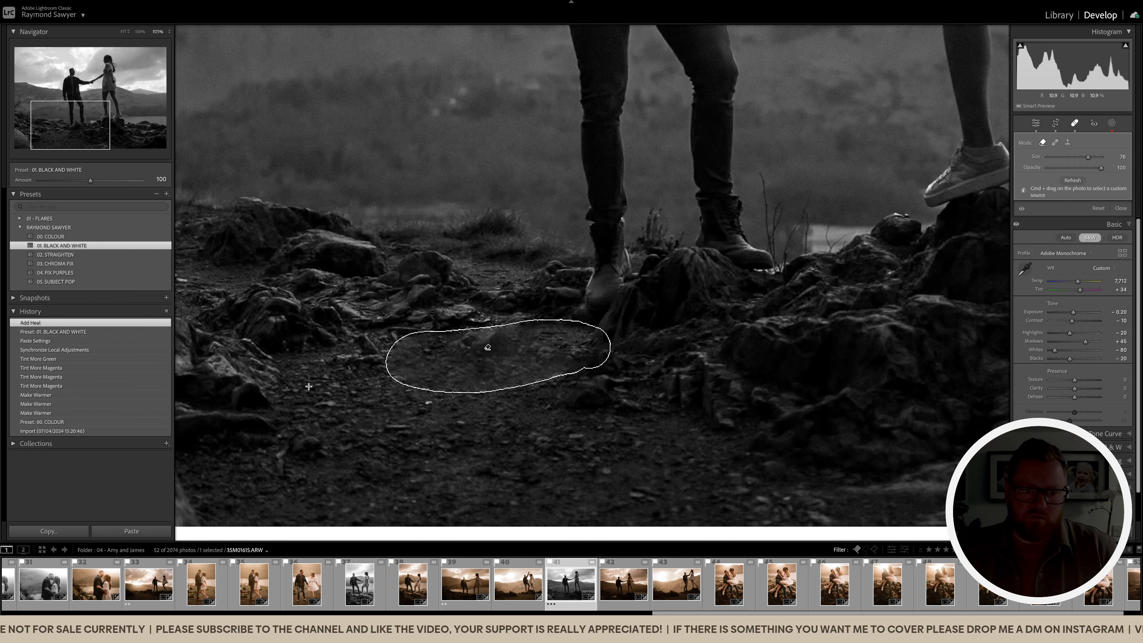
pyautogui.moveTo(189, 324); pyautogui.dragTo(377, 404)
pyautogui.moveTo(469, 340); pyautogui.dragTo(499, 345)
pyautogui.moveTo(532, 337); pyautogui.dragTo(500, 343)
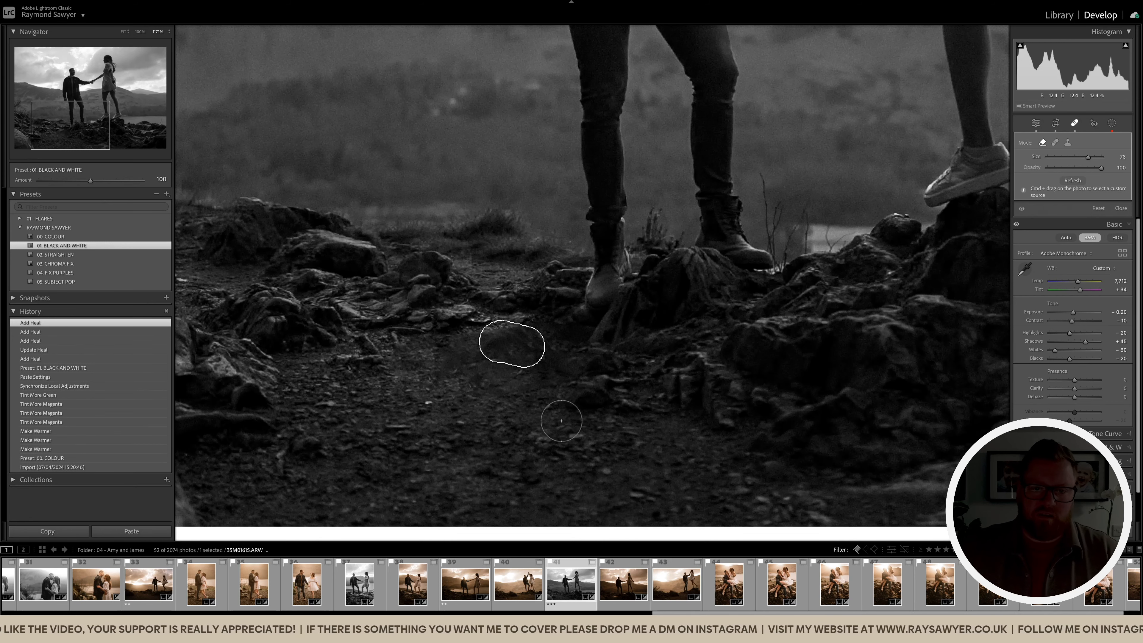
pyautogui.click(554, 344)
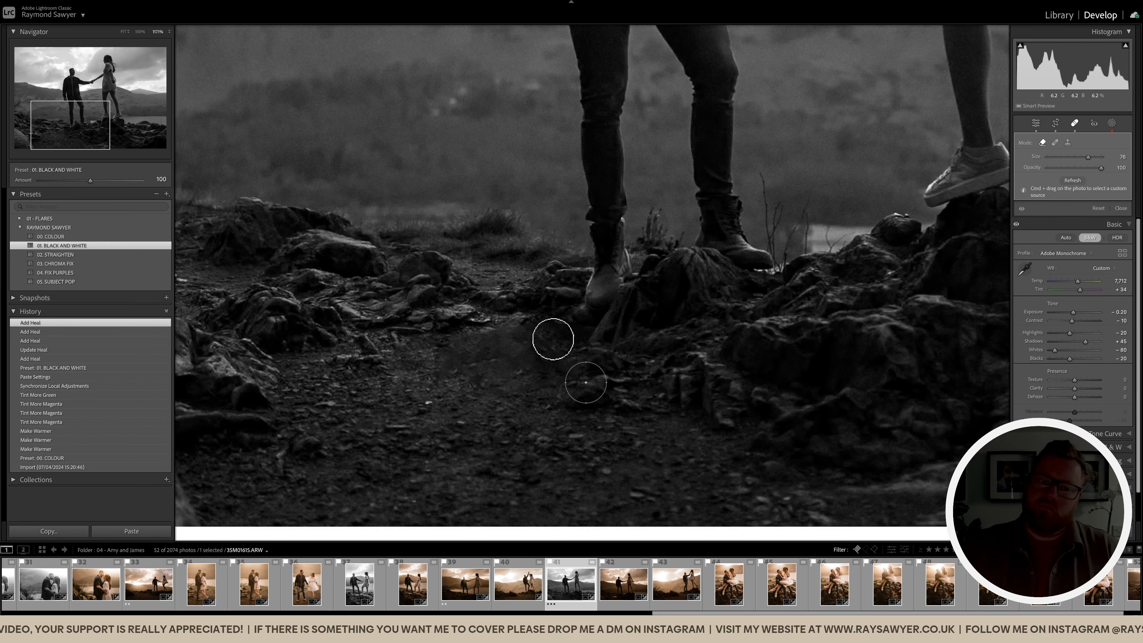
pyautogui.press('q')
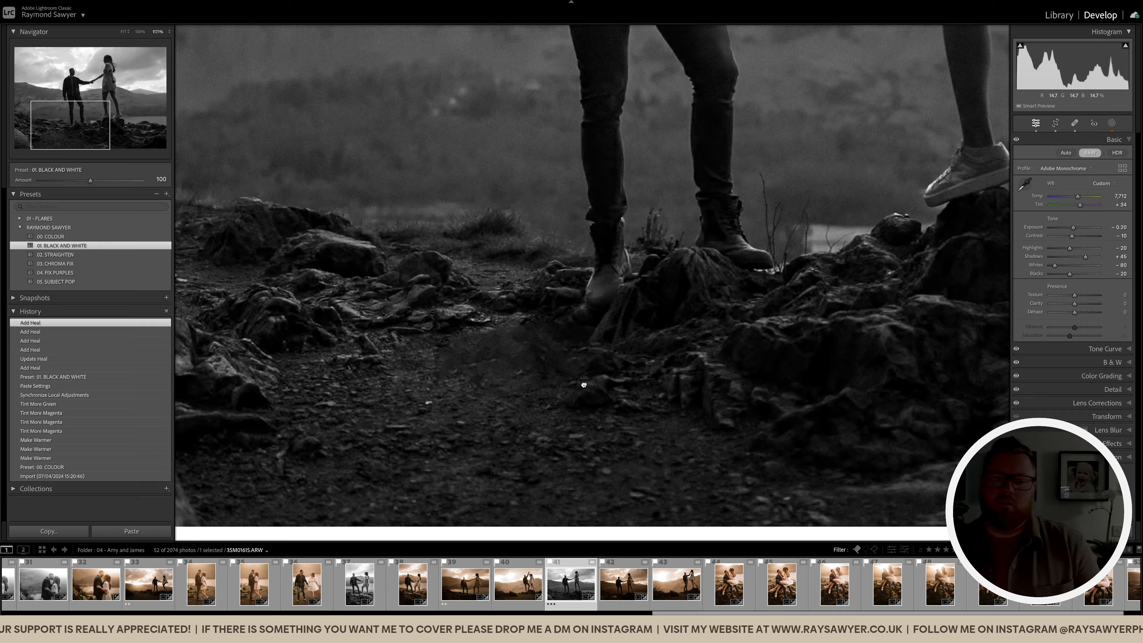
pyautogui.click(585, 384)
pyautogui.moveTo(617, 368); pyautogui.dragTo(589, 368)
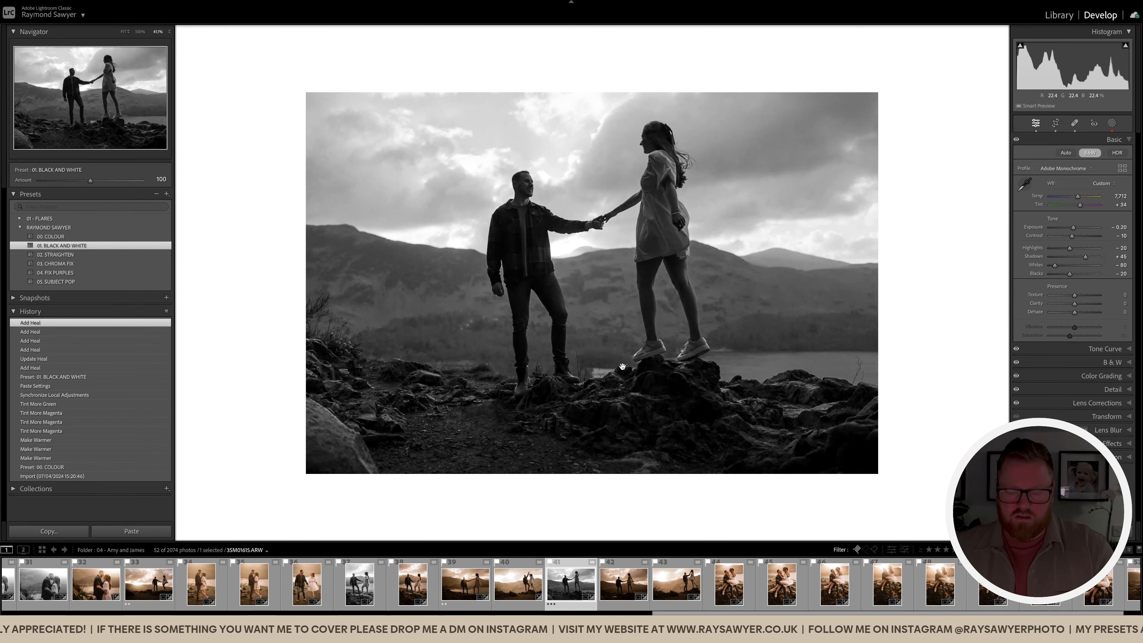
# Step: Tighten and reposition the crop of 35M01615.ARW around the couple, and set its exposure to -0.10
pyautogui.press('r')
pyautogui.moveTo(627, 507); pyautogui.dragTo(626, 499)
pyautogui.moveTo(599, 313); pyautogui.dragTo(595, 327)
pyautogui.press('r')
pyautogui.press('=')
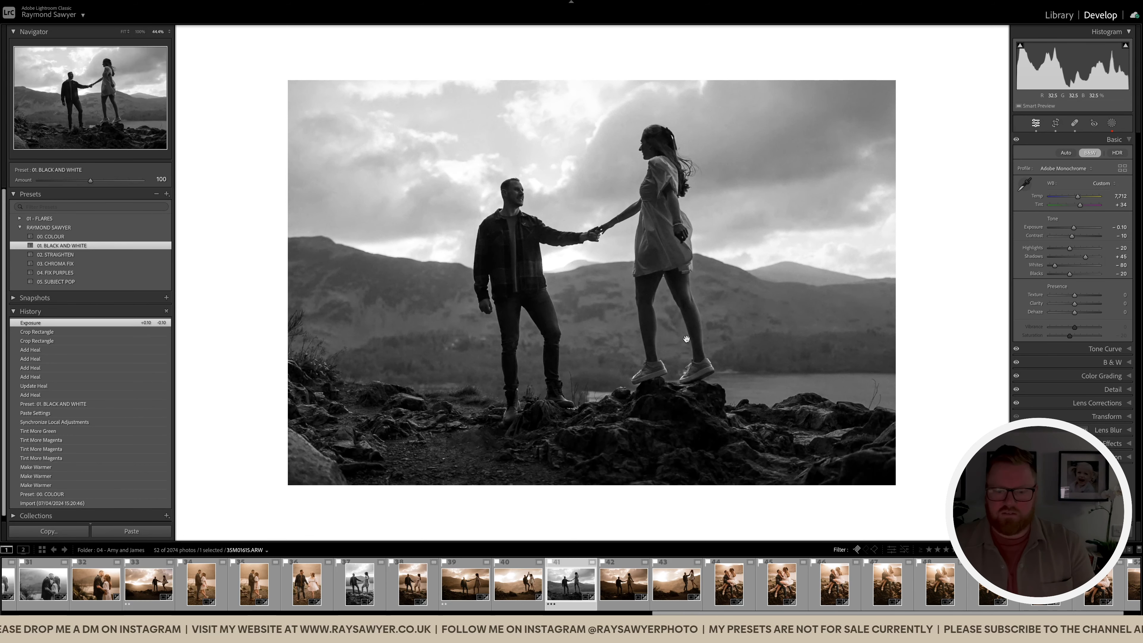
# Step: Open 35M01620.ARW and set its temperature to 5,369, tint to +29, and exposure to +0.15
pyautogui.press('Right')
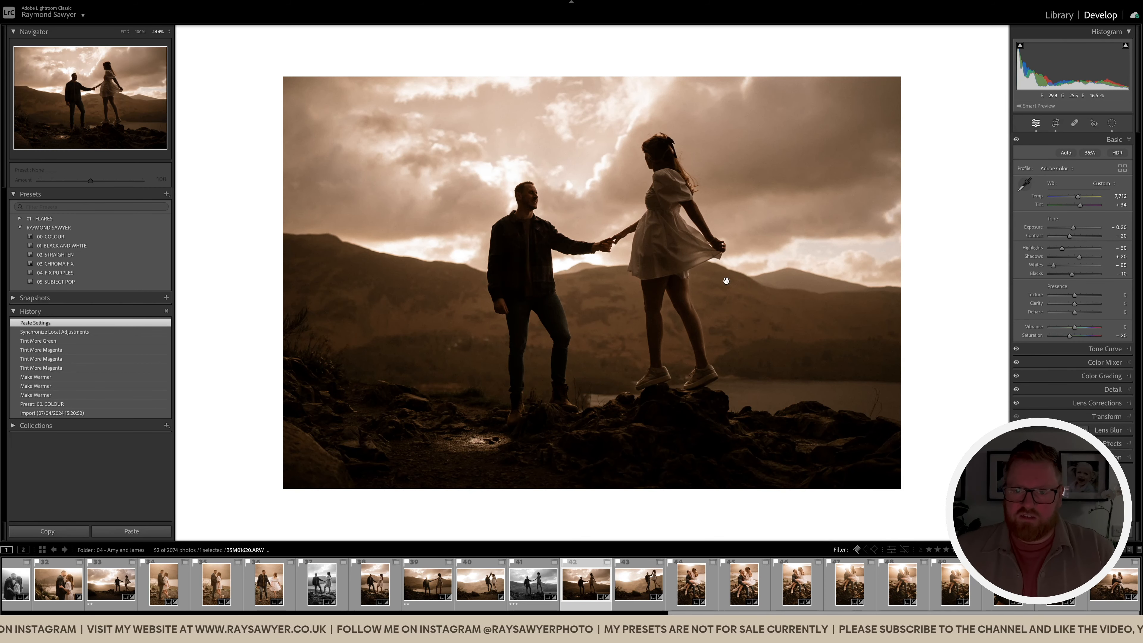
pyautogui.press('=')
pyautogui.press('=')
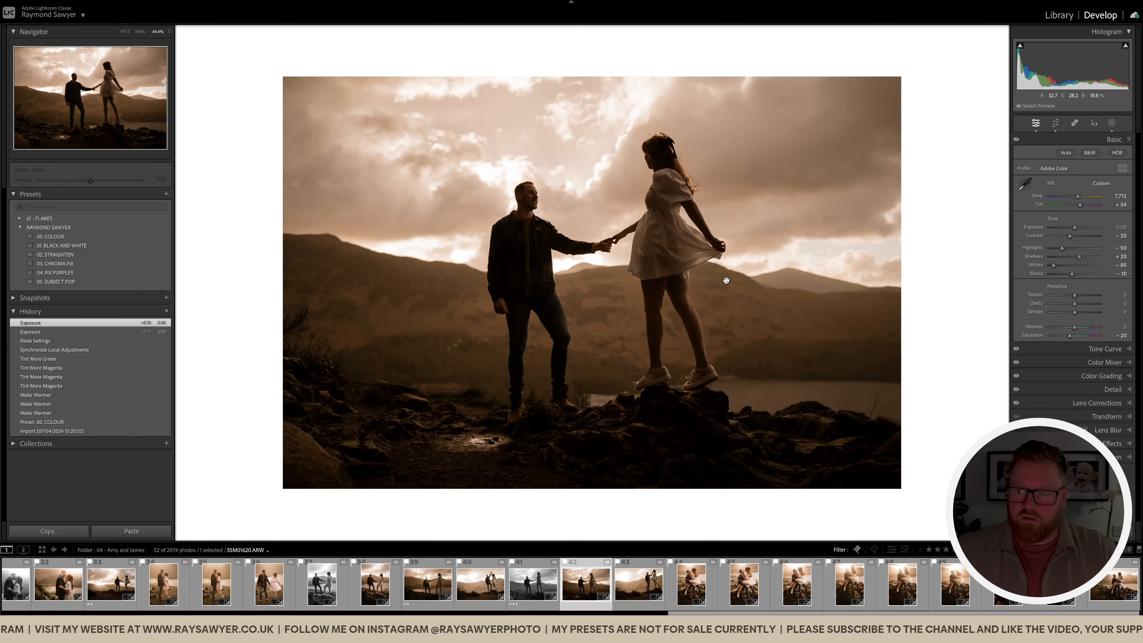
pyautogui.moveTo(1074, 202)
pyautogui.mouseDown()
pyautogui.moveTo(1062, 204)
pyautogui.moveTo(1080, 208)
pyautogui.mouseUp()
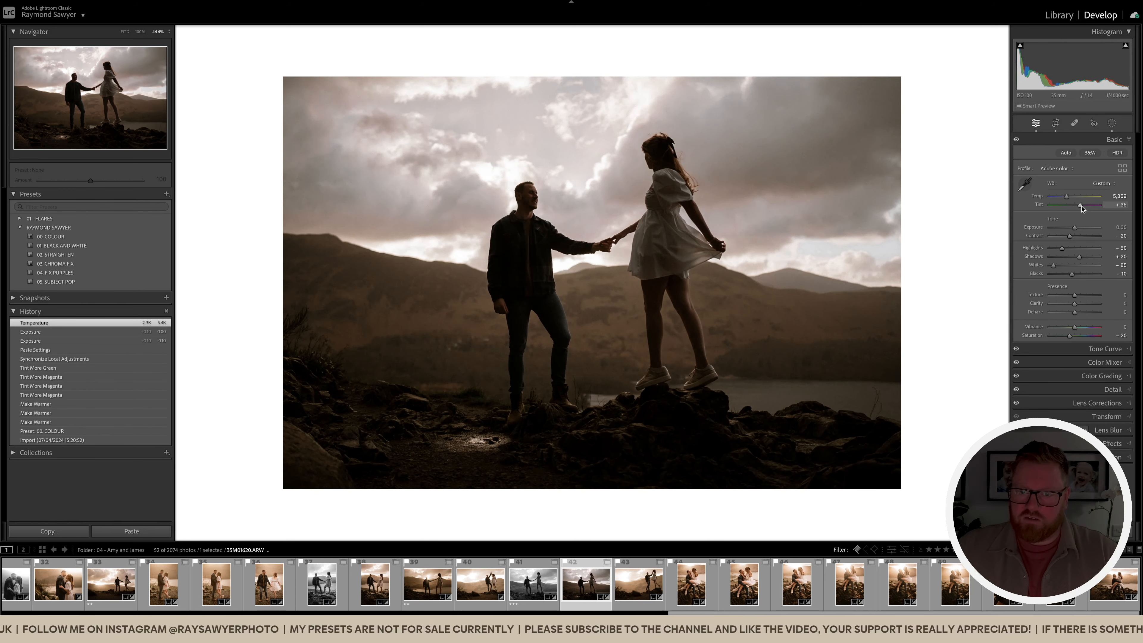
pyautogui.moveTo(1080, 208); pyautogui.dragTo(1081, 208)
pyautogui.moveTo(1075, 227); pyautogui.dragTo(1076, 227)
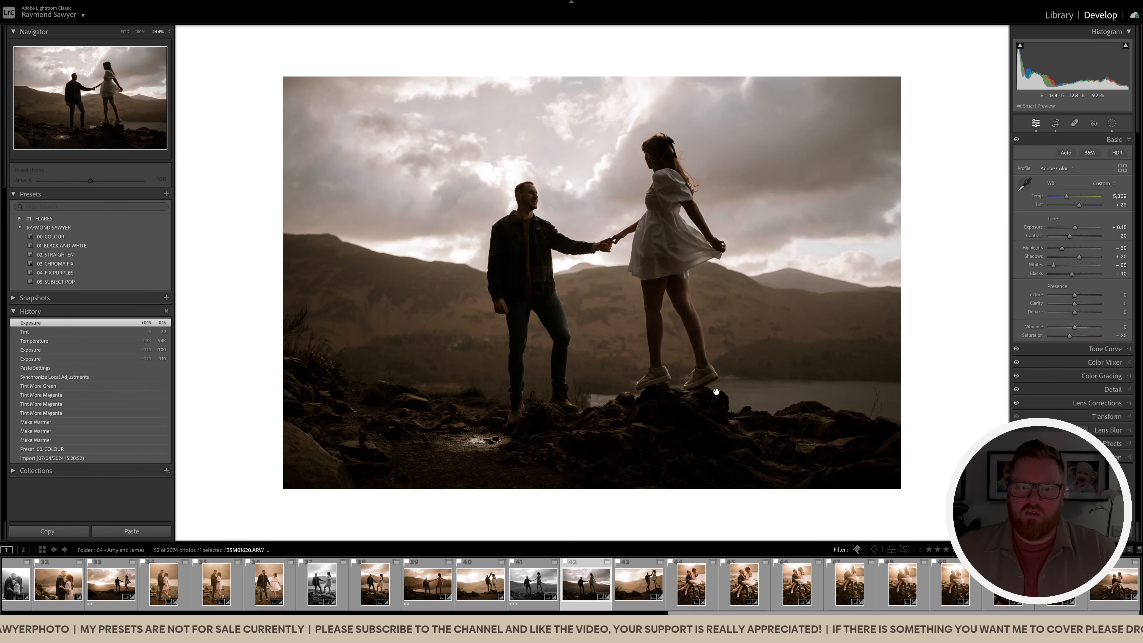
# Step: Heal away the bright puddle on the ground below the man in 35M01620.ARW
pyautogui.press('q')
pyautogui.moveTo(505, 440)
pyautogui.mouseDown()
pyautogui.moveTo(425, 441)
pyautogui.moveTo(462, 456)
pyautogui.moveTo(517, 451)
pyautogui.mouseUp()
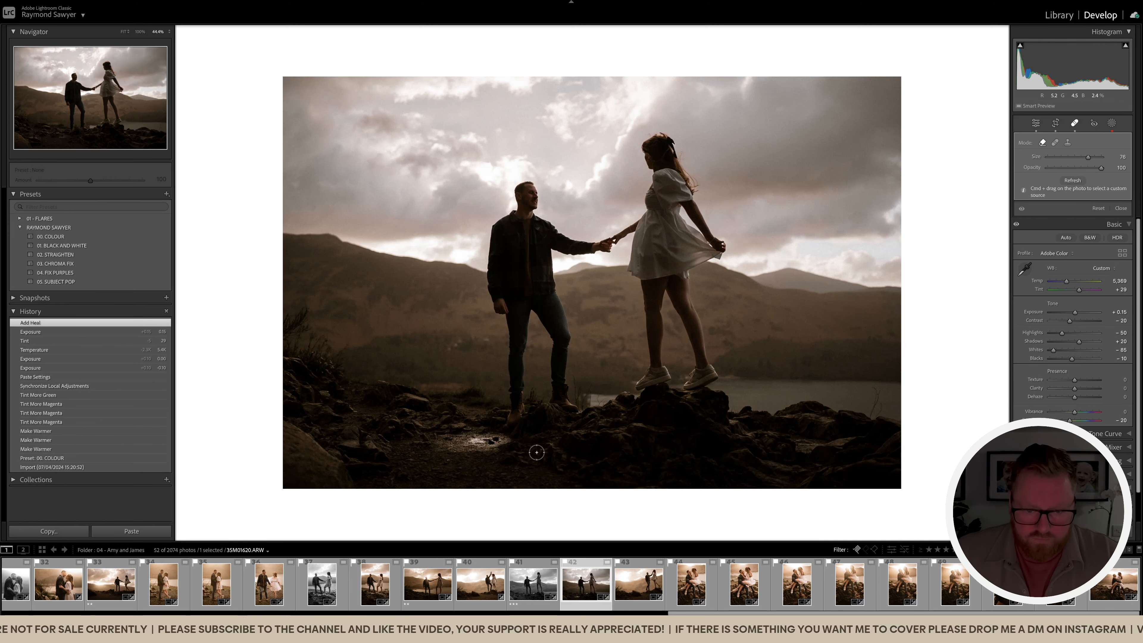
pyautogui.moveTo(500, 445); pyautogui.dragTo(468, 448)
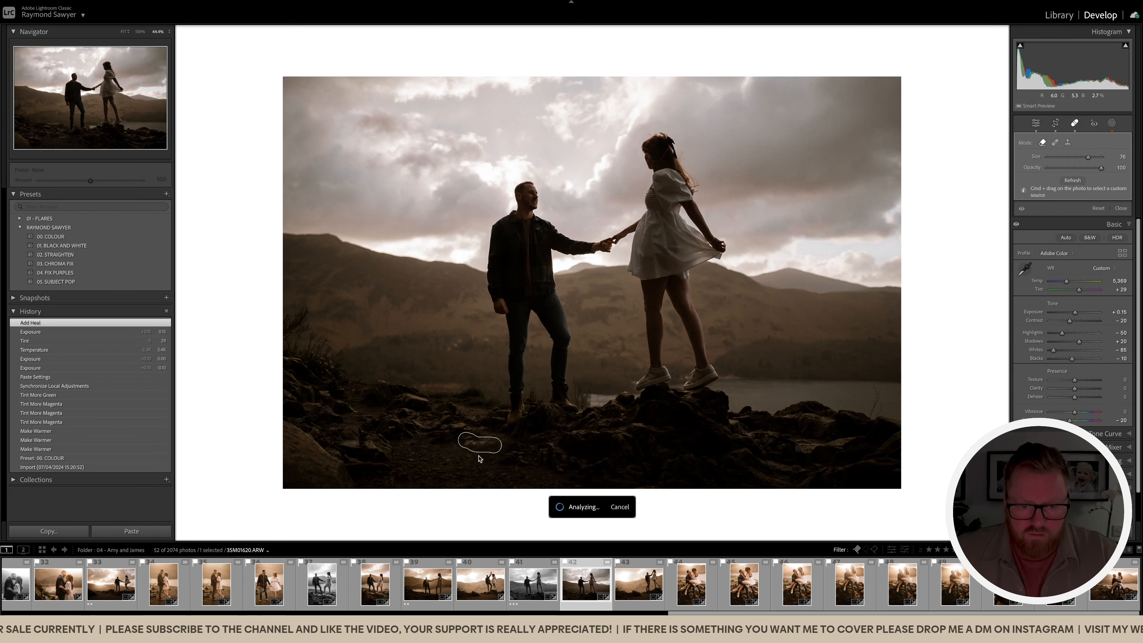
pyautogui.press('q')
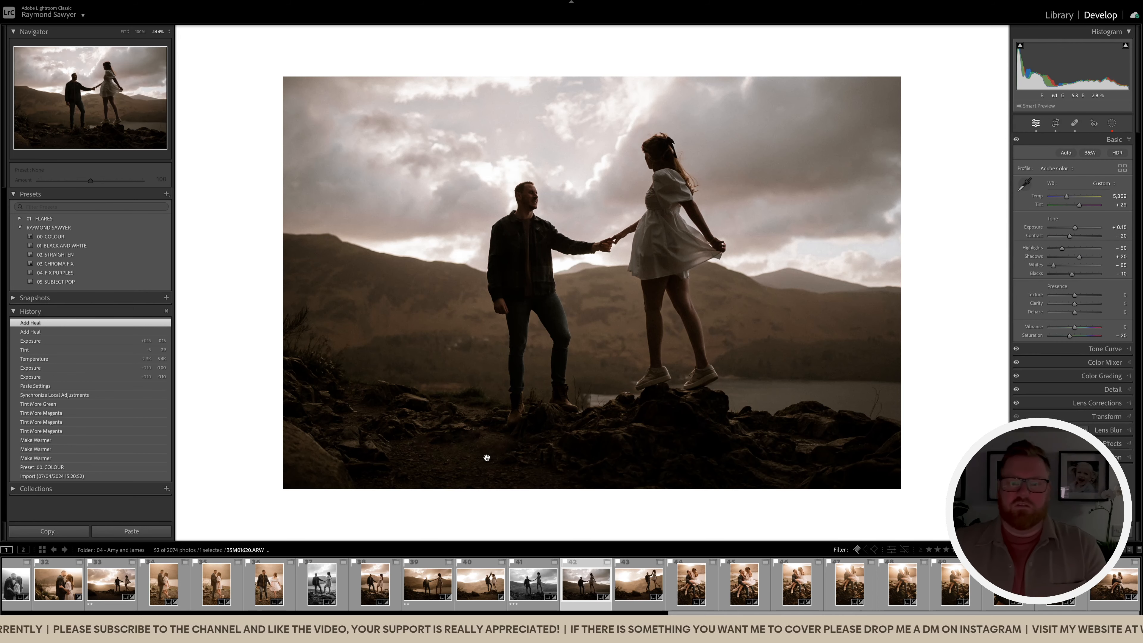
# Step: Open 85M00369.ARW, reset its crop, and recrop slightly tighter with the couple on the right side of the frame
pyautogui.press('Right')
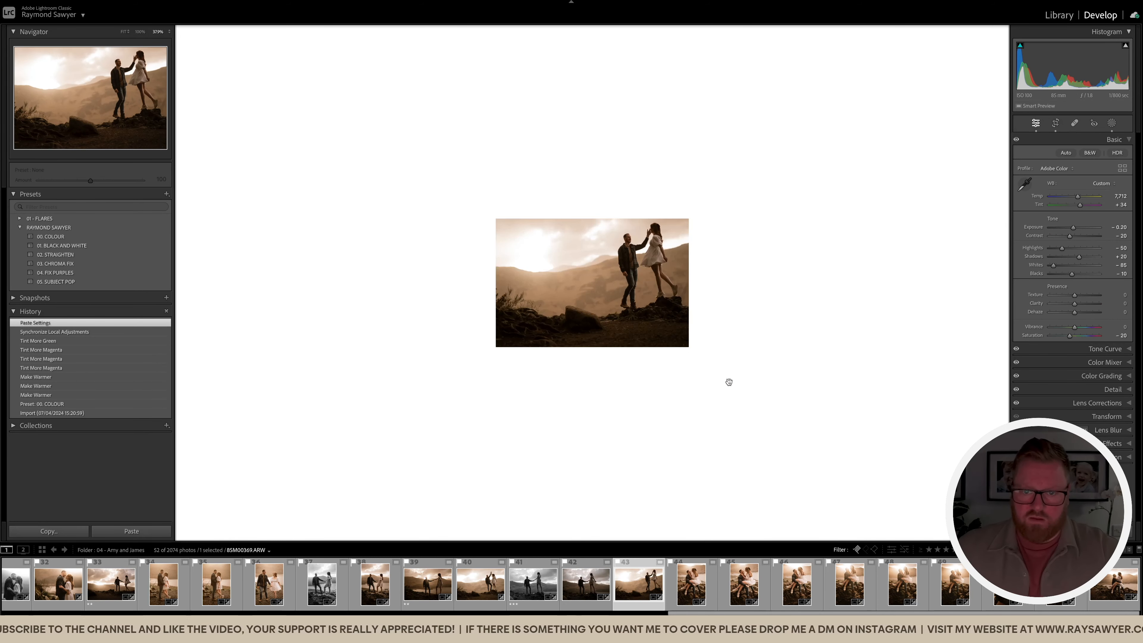
pyautogui.press('r')
pyautogui.press('super+alt+r')
pyautogui.moveTo(943, 517); pyautogui.dragTo(905, 492)
pyautogui.moveTo(631, 288); pyautogui.dragTo(648, 297)
pyautogui.moveTo(648, 297); pyautogui.dragTo(639, 288)
pyautogui.press('r')
pyautogui.scroll(10, 835, 312)
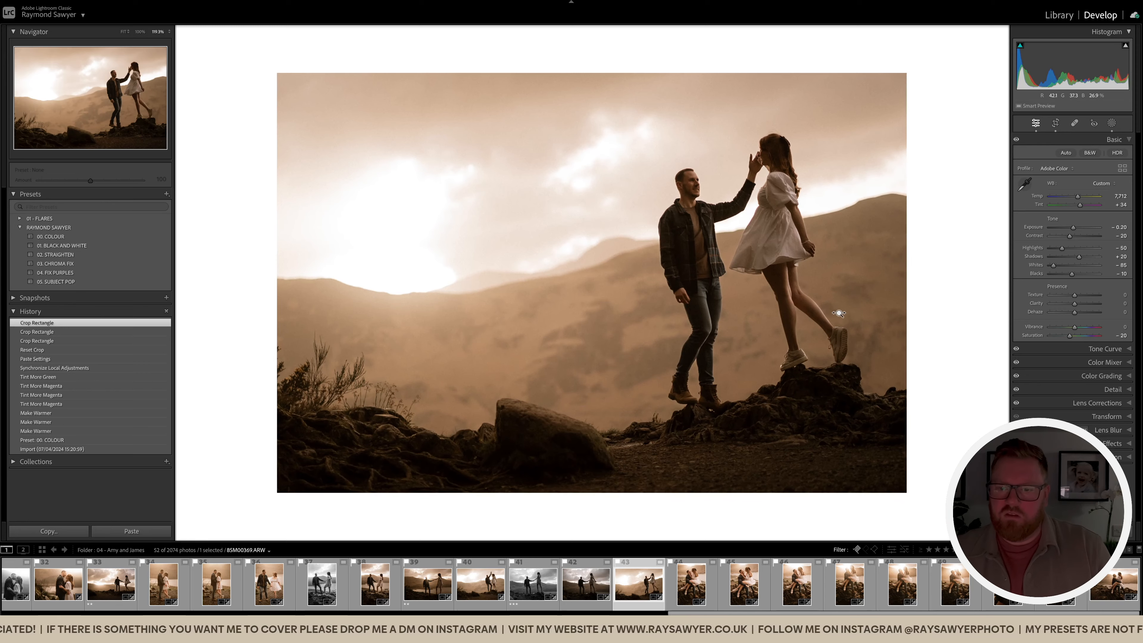
pyautogui.scroll(-2, 837, 312)
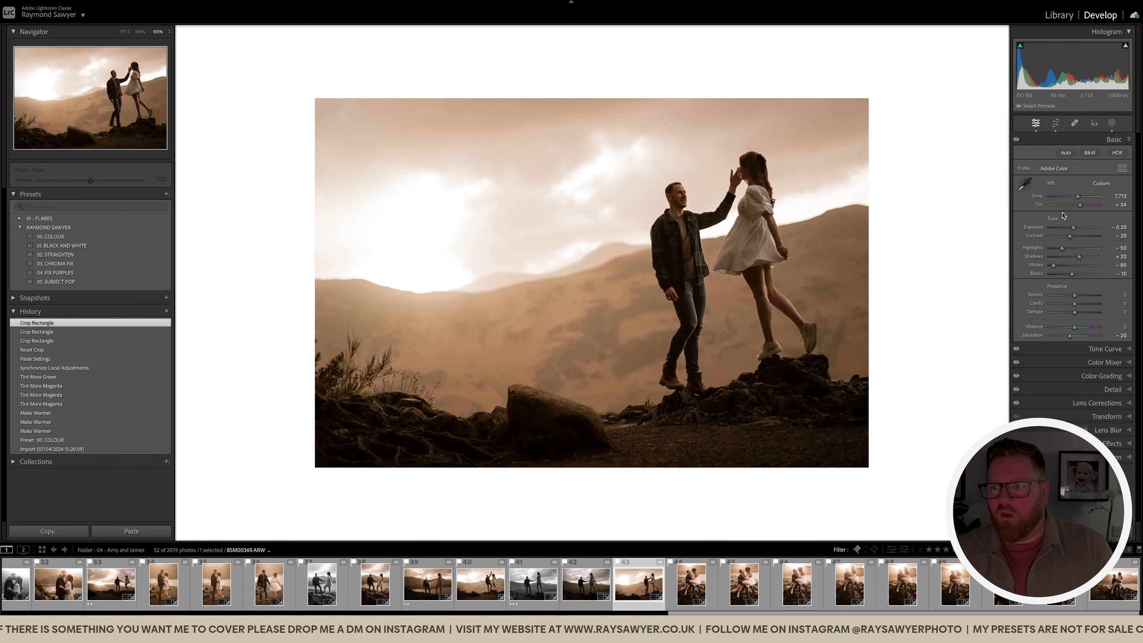
# Step: Set the temperature of 85M00369.ARW to 6,604, its tint to +28, and its exposure to -0.40
pyautogui.moveTo(1078, 196)
pyautogui.mouseDown()
pyautogui.moveTo(1065, 199)
pyautogui.moveTo(1074, 201)
pyautogui.mouseUp()
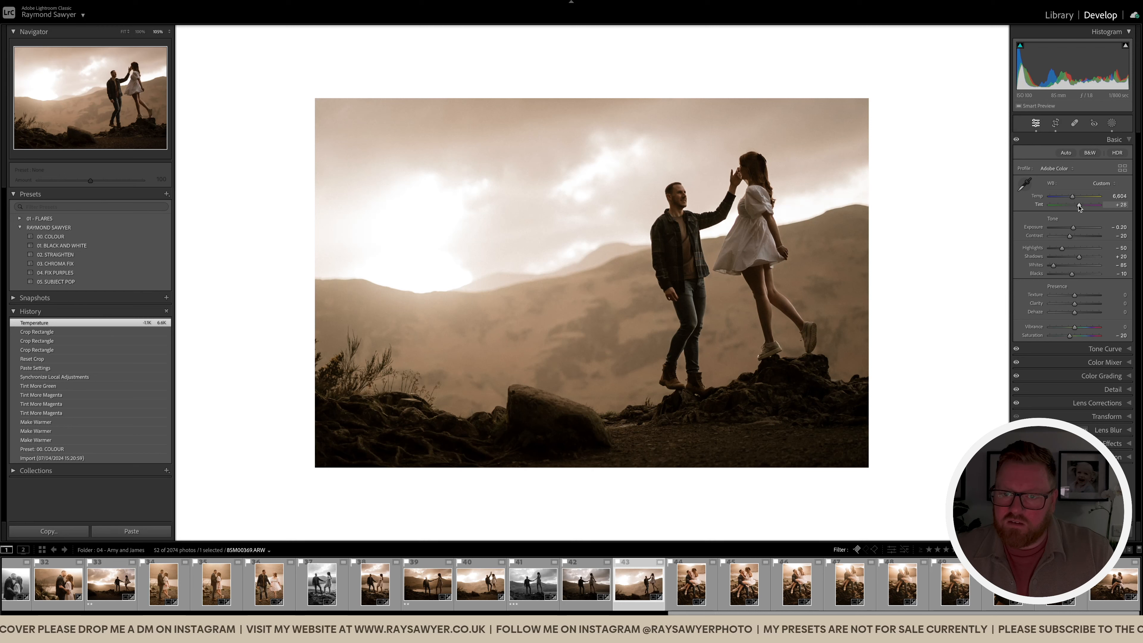
pyautogui.moveTo(1080, 205); pyautogui.dragTo(1079, 205)
pyautogui.press('-')
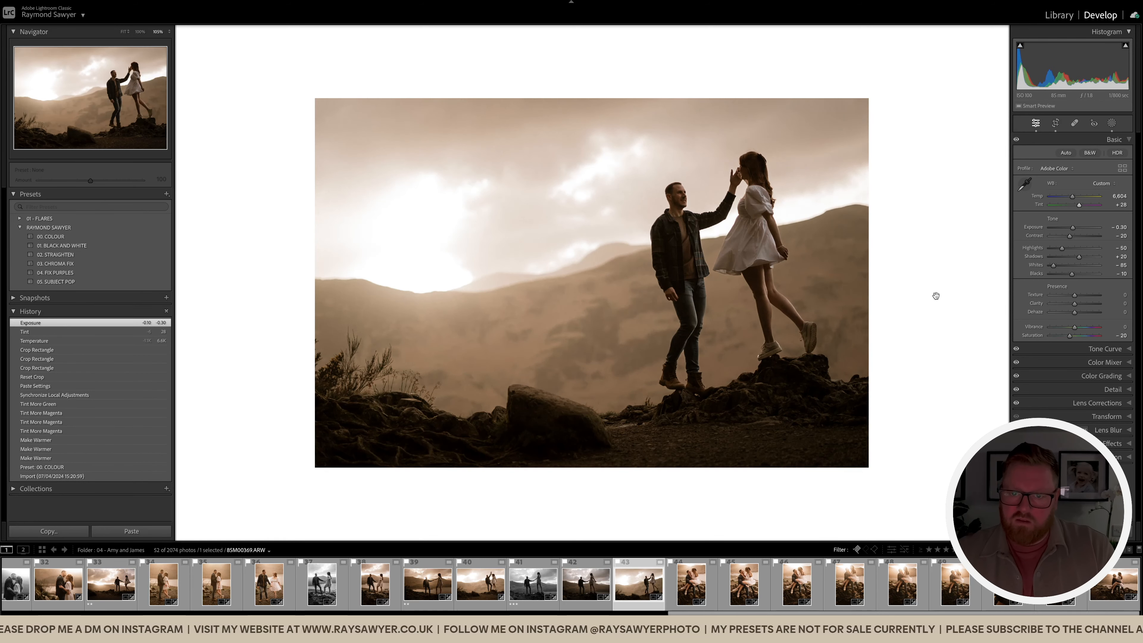
pyautogui.press('-')
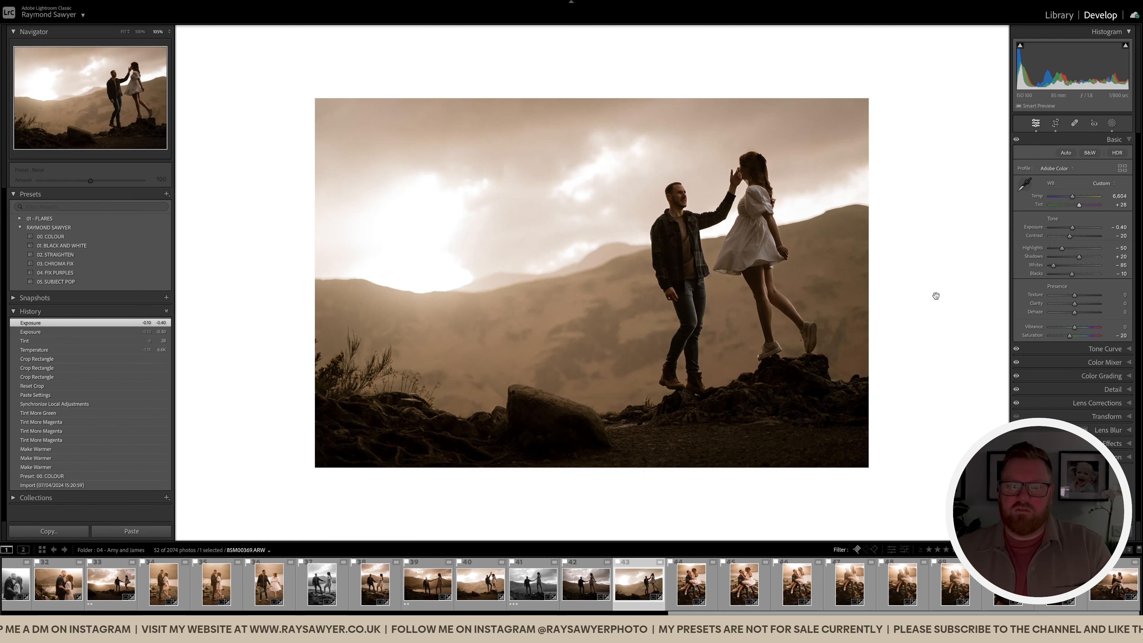
# Step: Open 35M01633.ARW, shift the crop so the seated couple sits lower in the frame, and compare with the unedited version
pyautogui.press('Right')
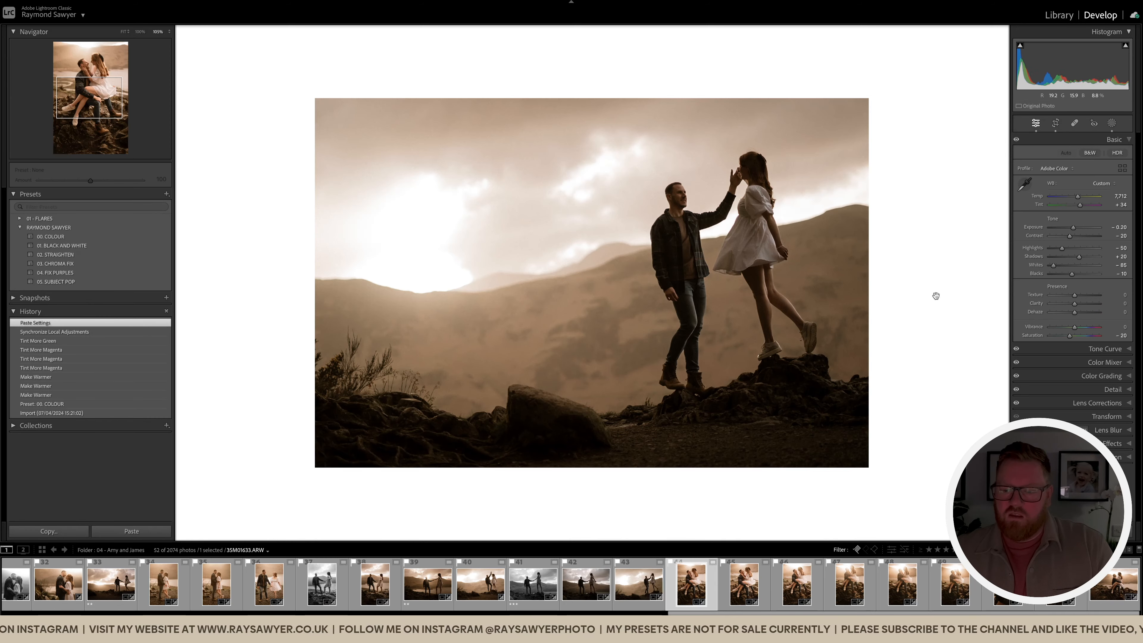
pyautogui.press('z')
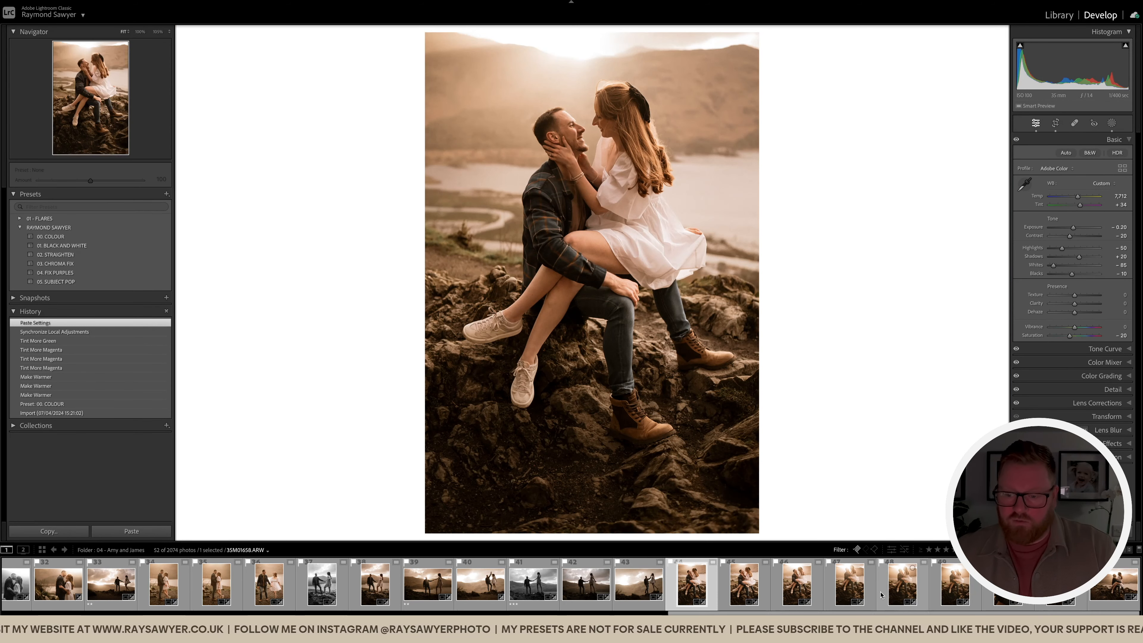
pyautogui.press('r')
pyautogui.moveTo(554, 249); pyautogui.dragTo(553, 278)
pyautogui.press('Return')
pyautogui.press('\\')
pyautogui.press('\\')
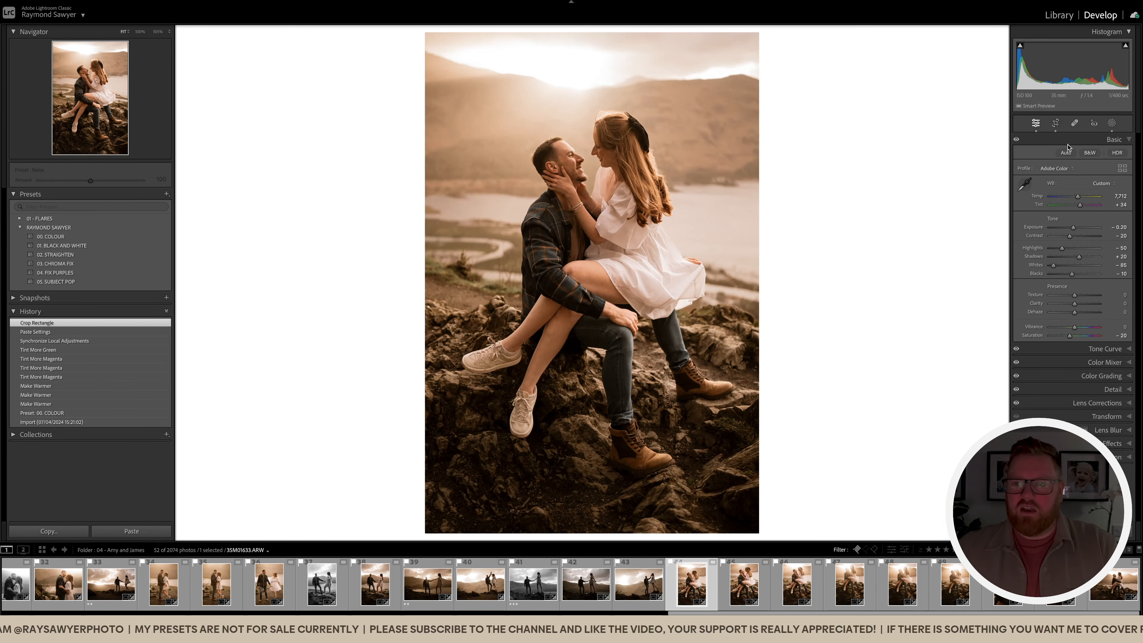
# Step: Open the masks of 35M01633.ARW and select the subject mask, Mask 1, for editing
pyautogui.click(1112, 122)
pyautogui.click(951, 85)
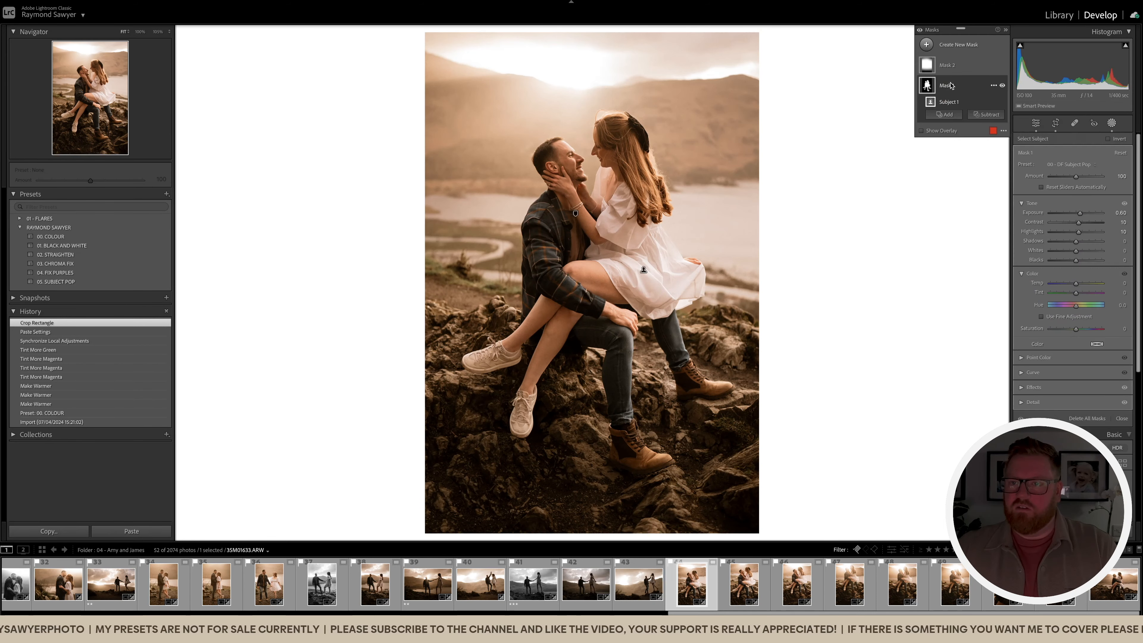